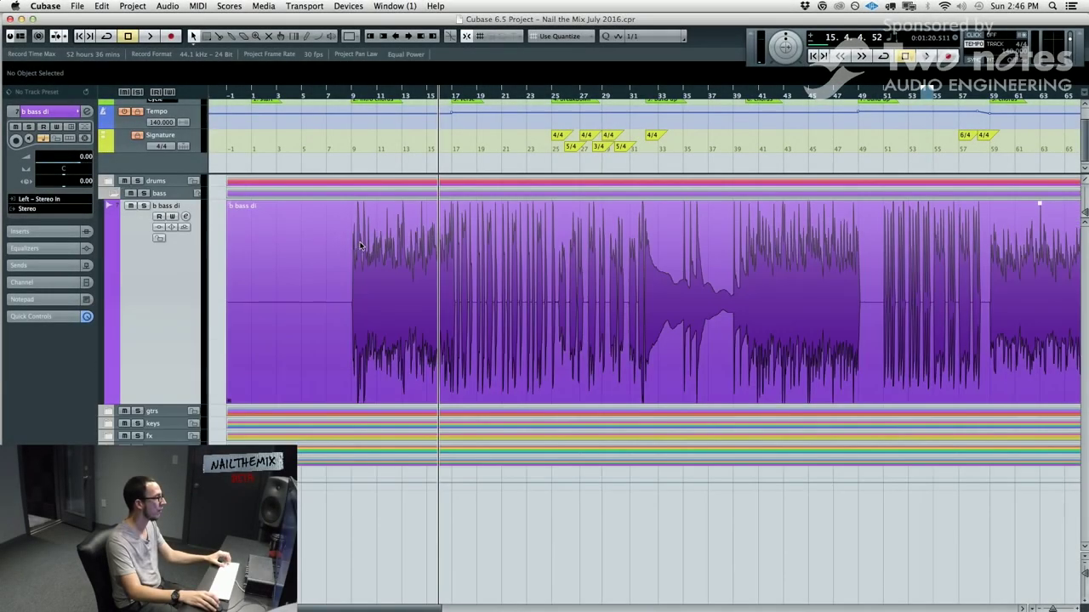
- Play the soloed b bass di track from bar 9 and show its insert slots
left_click(341, 255)
key("h")
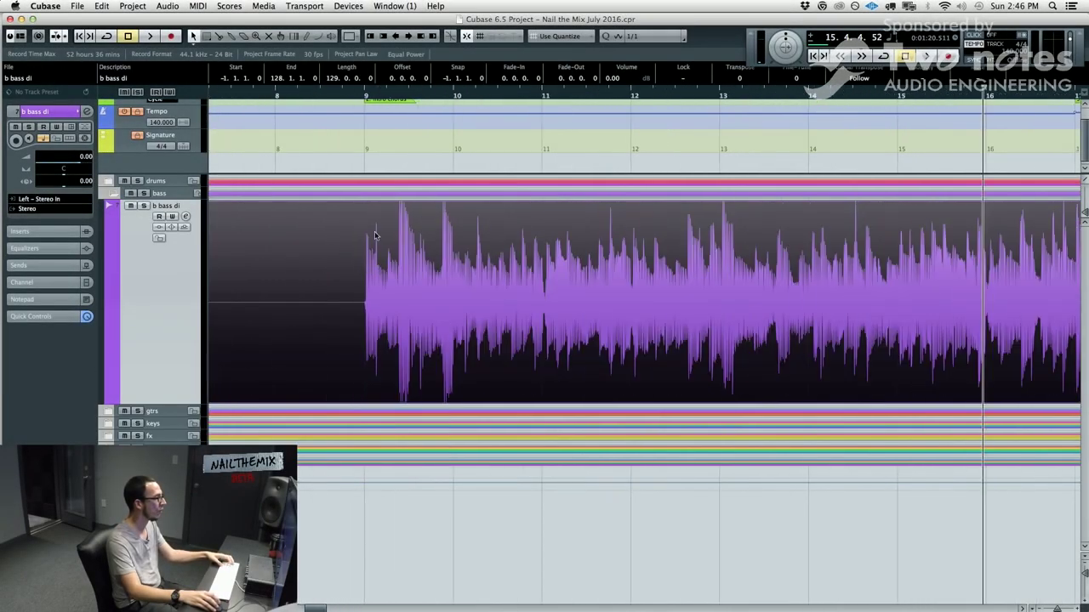
left_click(366, 94)
key("g")
key("g")
key("g")
key("g")
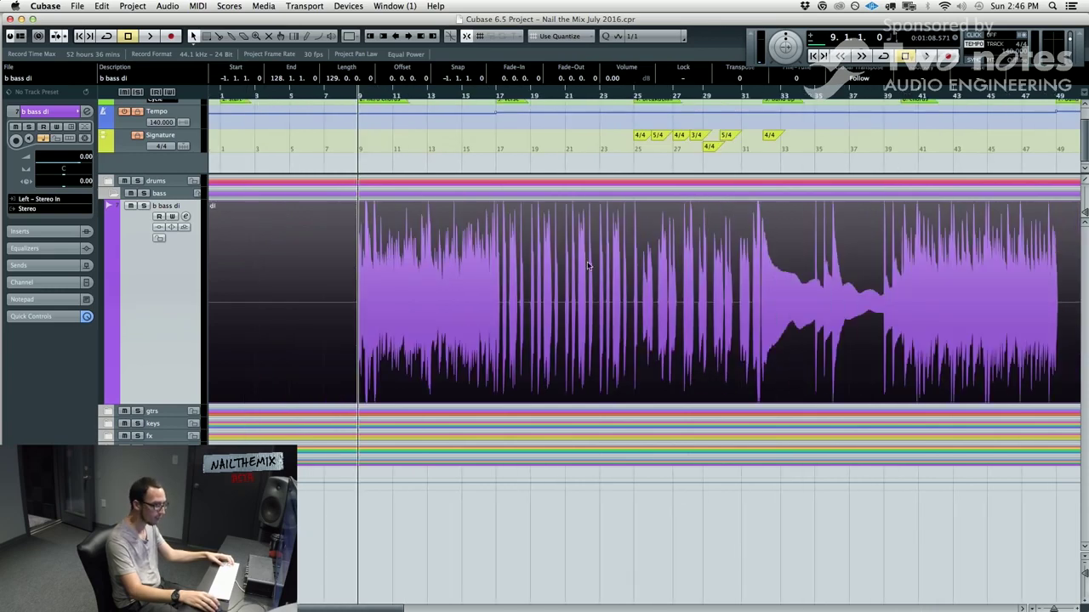
key("space")
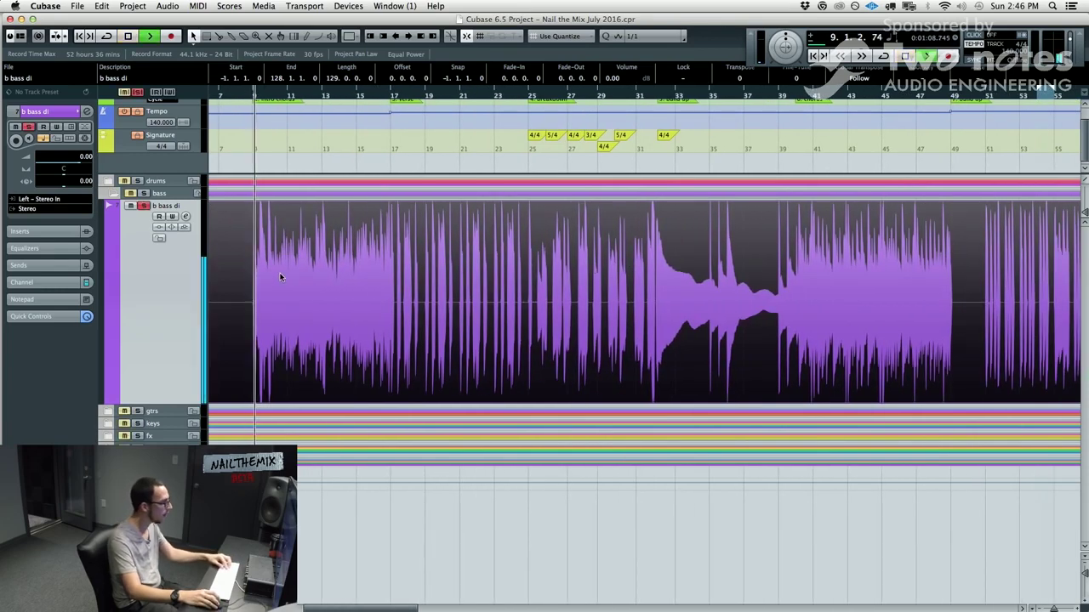
left_click(47, 230)
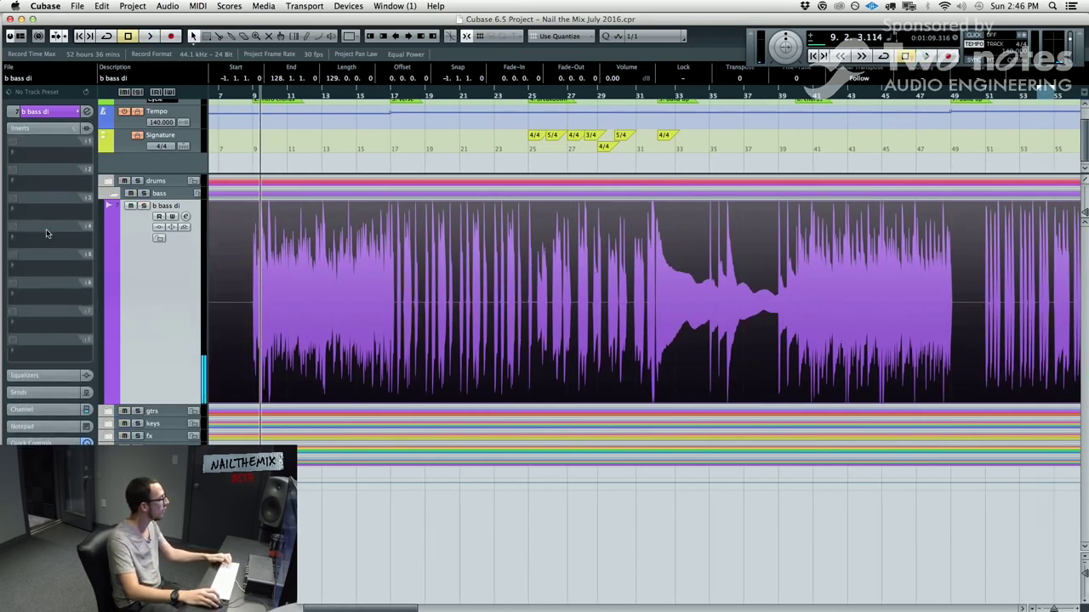
- Examine the bass DI waveform across the song, from the intro chorus through the later sections
key("h")
key("h")
key("h")
key("h")
key("h")
key("h")
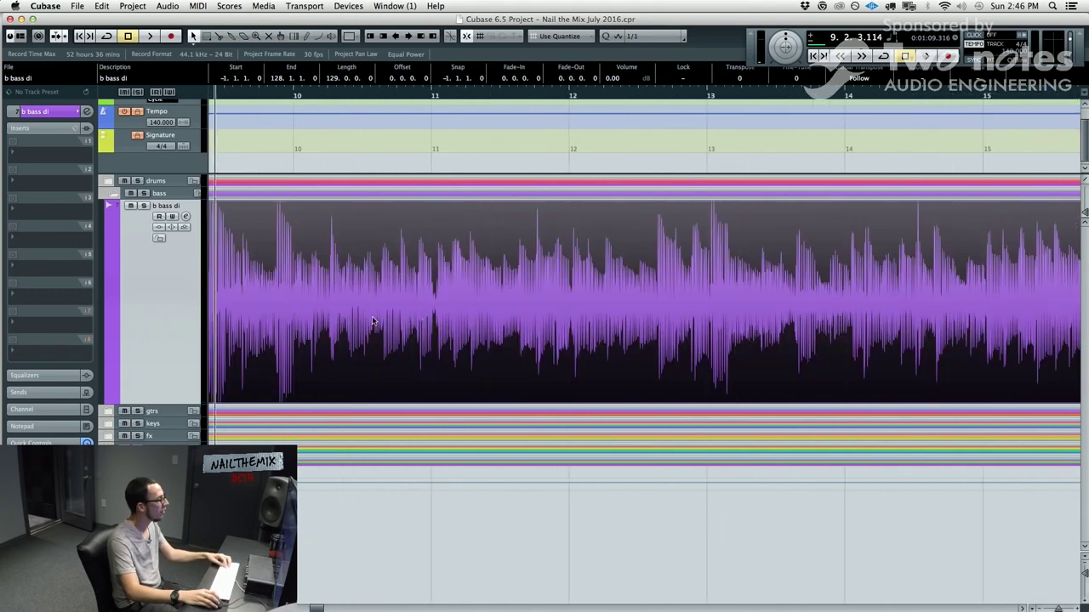
scroll(445, 307, "down", 5)
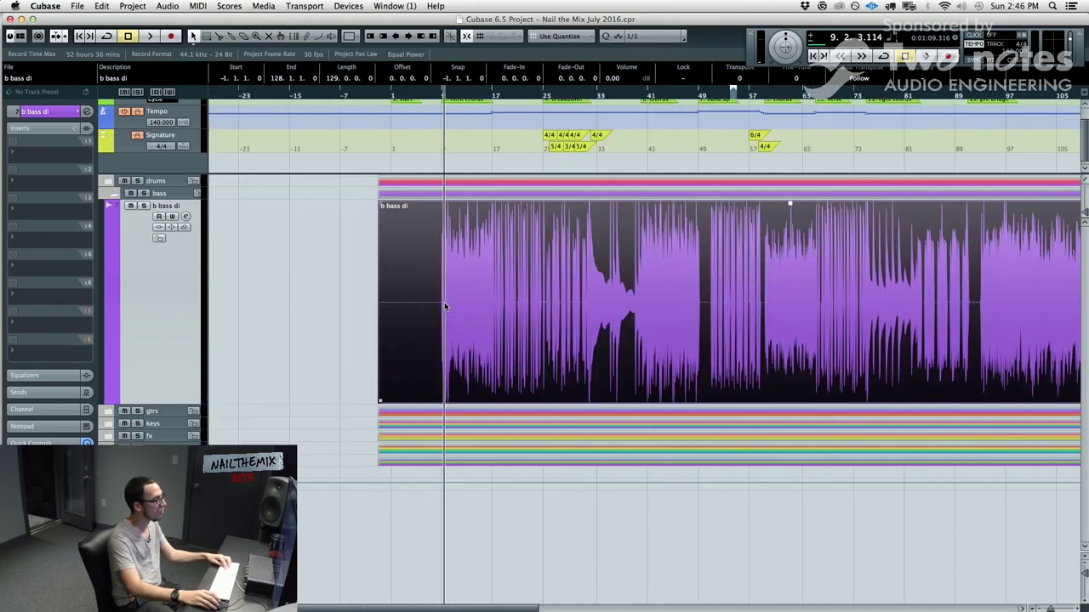
scroll(606, 321, "right", 3)
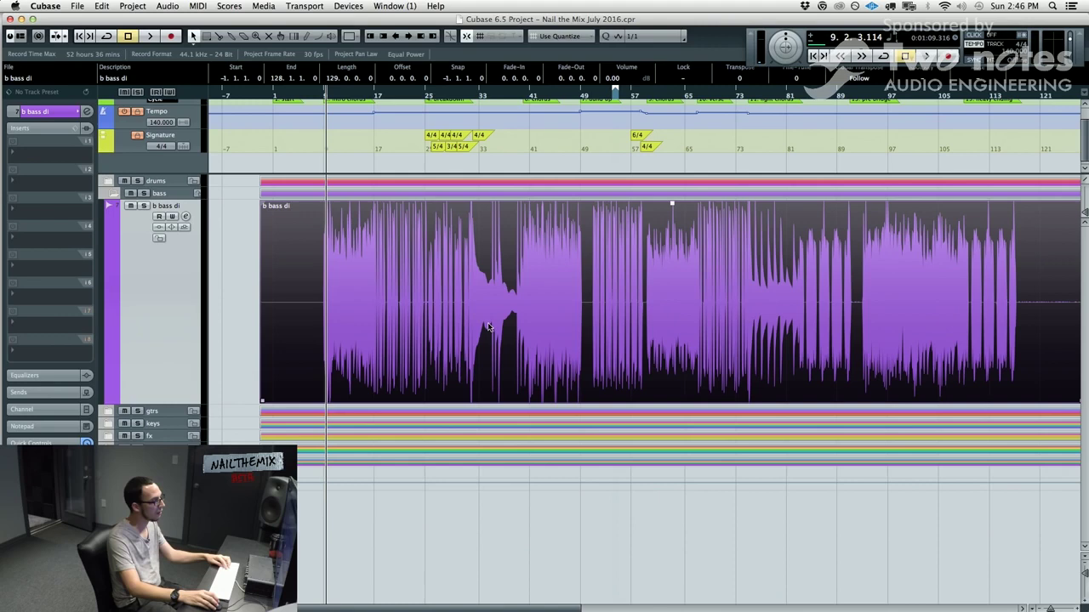
key("h")
key("h")
key("h")
key("h")
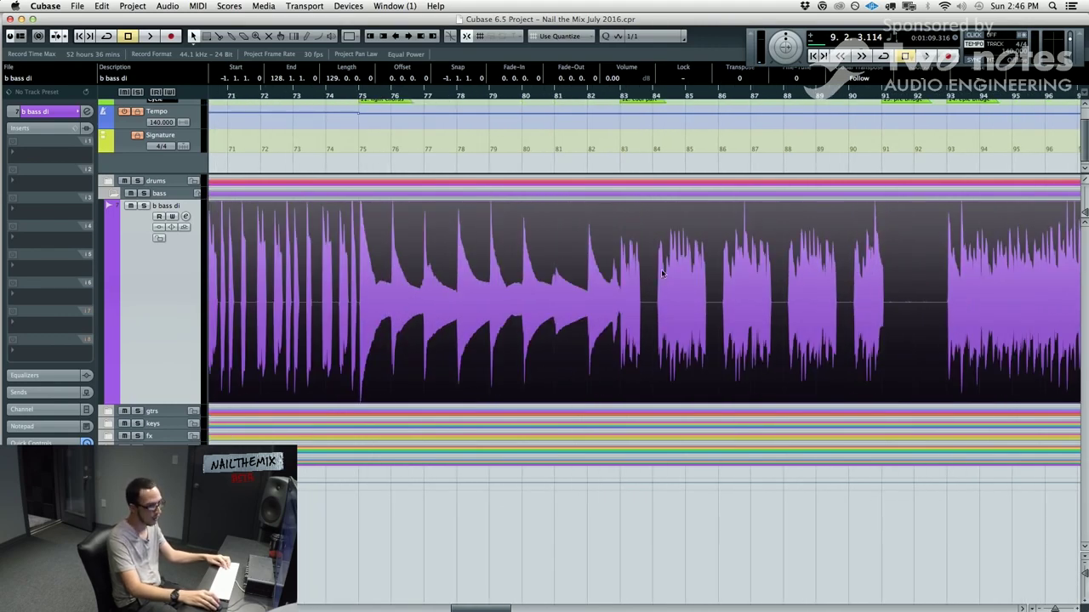
- Play the full mix from bar 75, at the start of the light chorus
left_click(359, 102)
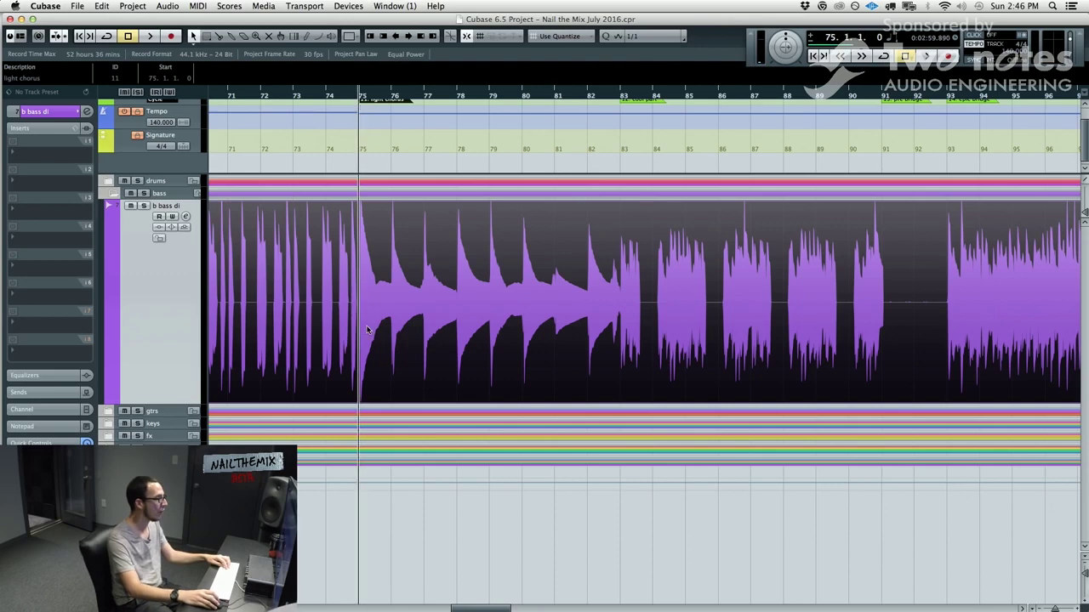
scroll(427, 325, "left", 2)
scroll(464, 338, "left", 10)
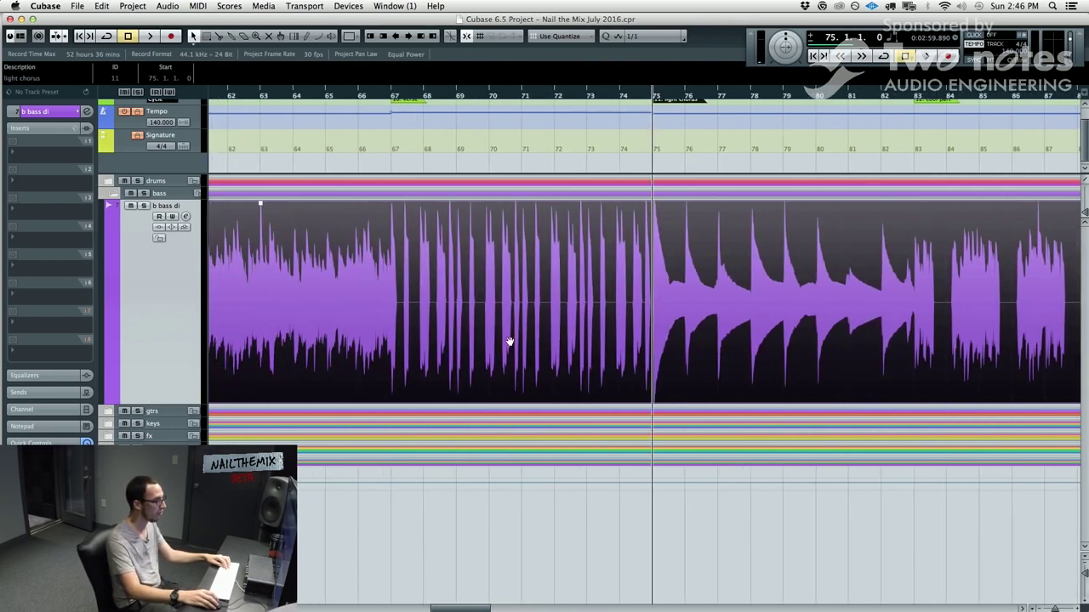
scroll(706, 352, "right", 4)
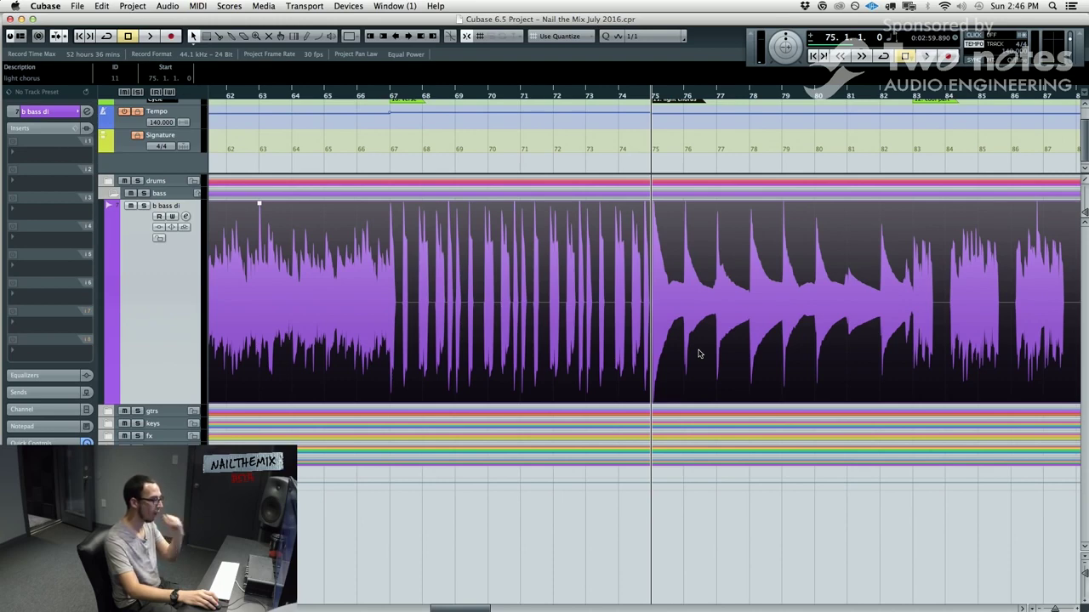
scroll(680, 340, "right", 2)
scroll(623, 334, "up", 3)
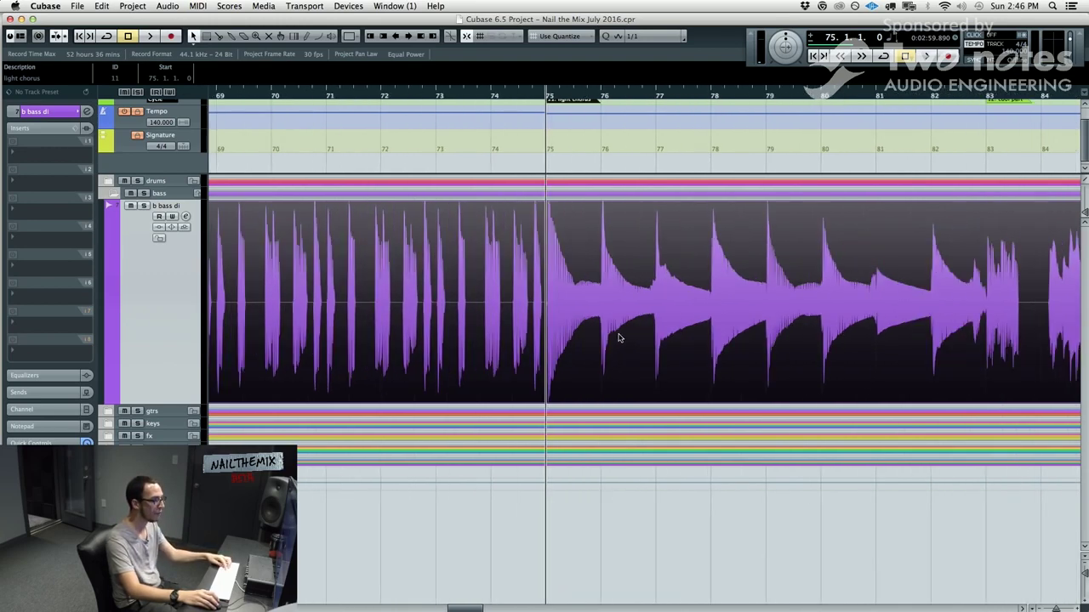
scroll(655, 317, "right", 2)
key("space")
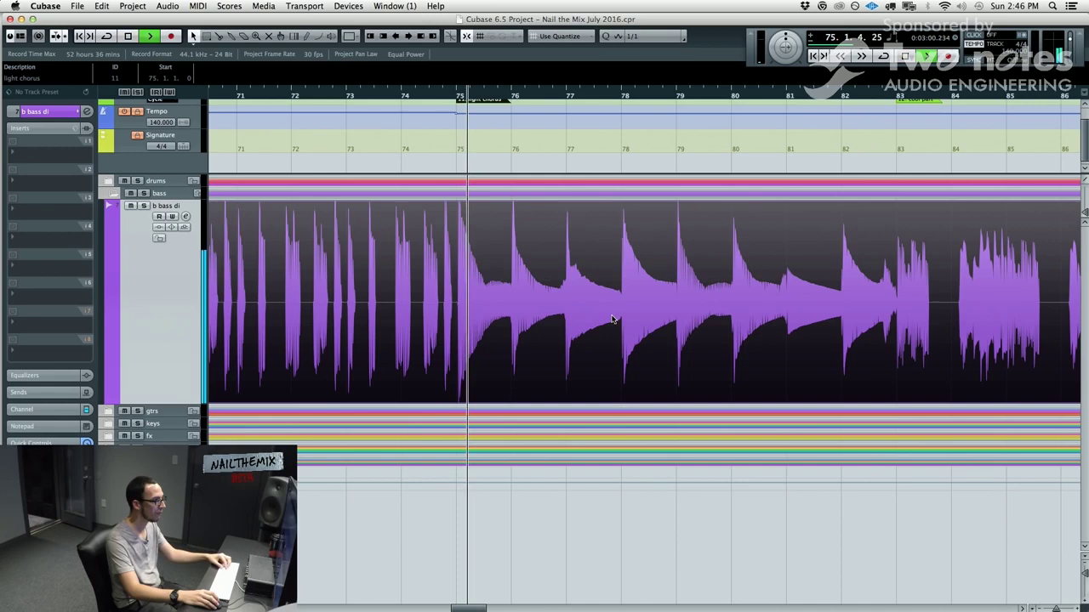
key("space")
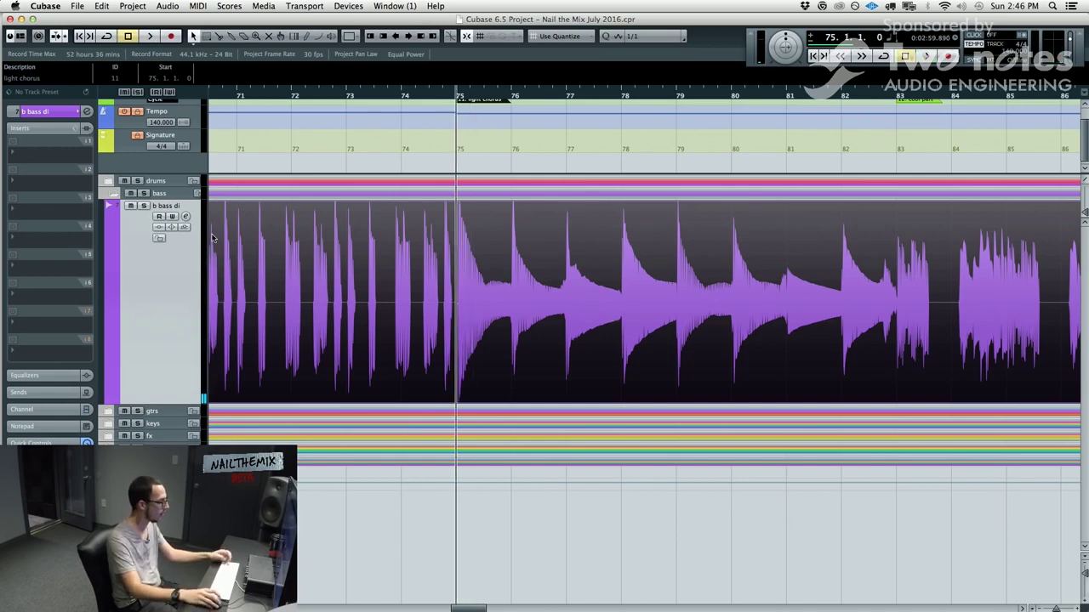
- Solo the b bass di track and play it from bar 75
left_click(338, 296)
scroll(348, 280, "left", 2)
key("space")
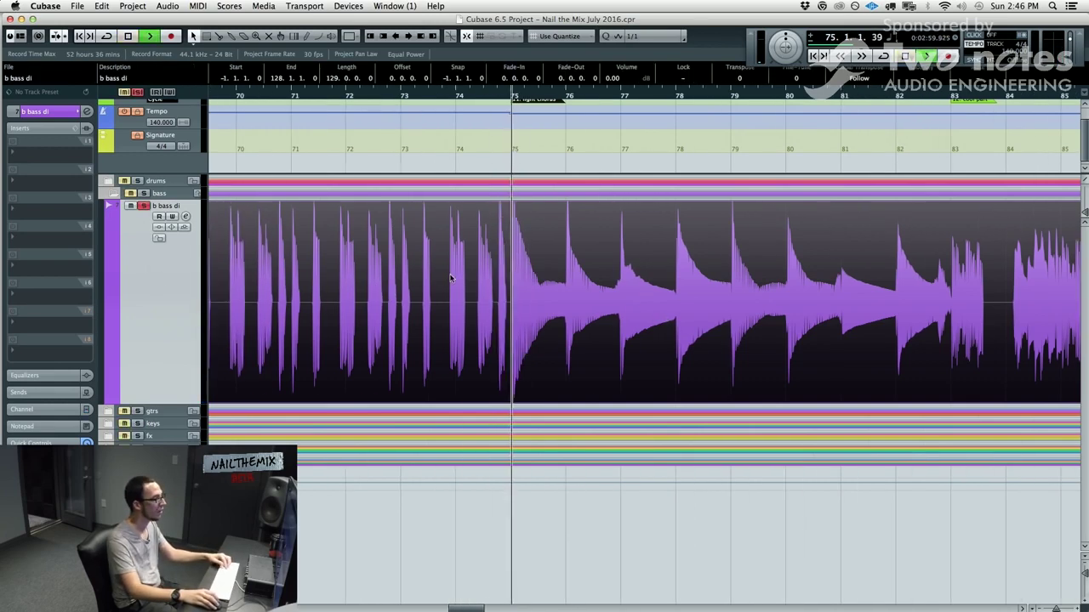
- Move the playback position to bar 9, where the bass part begins, with the bass solo switched off
scroll(448, 280, "down", 10)
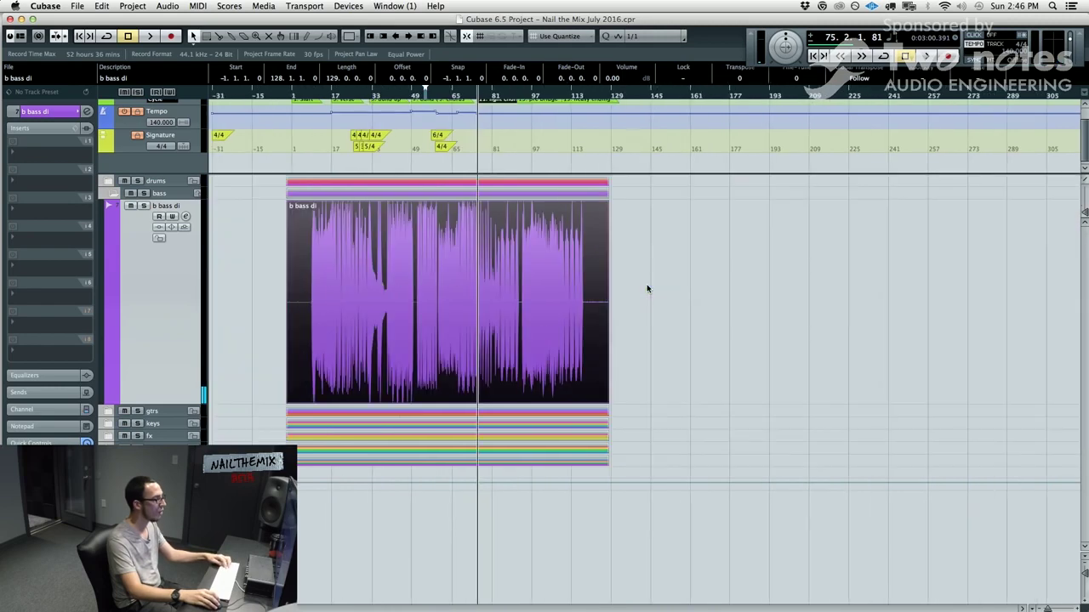
scroll(345, 279, "up", 8)
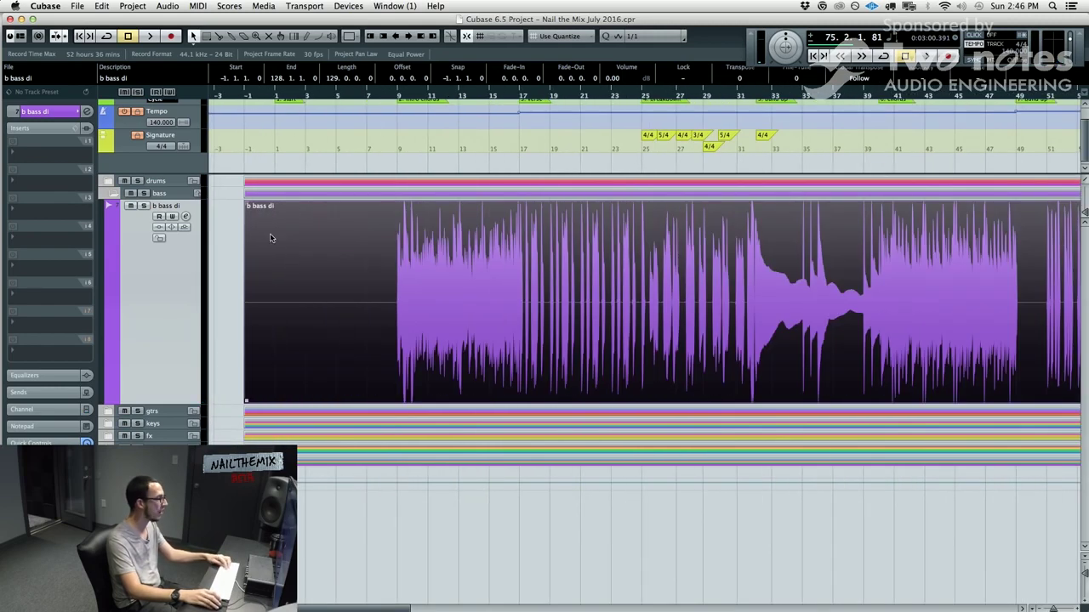
left_click(397, 96)
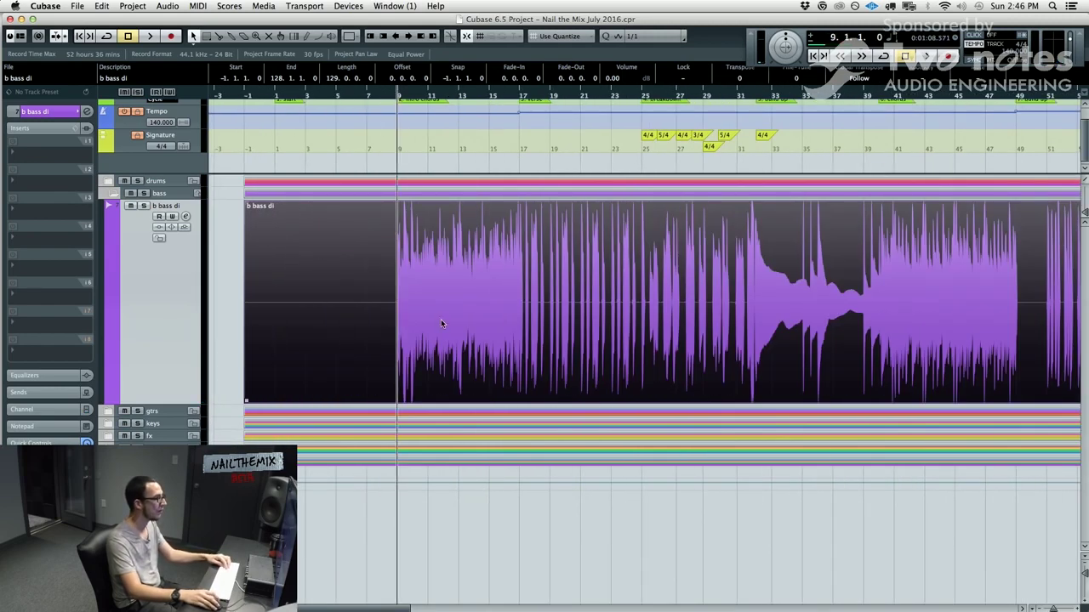
scroll(440, 319, "up", 8)
scroll(263, 294, "left", 2)
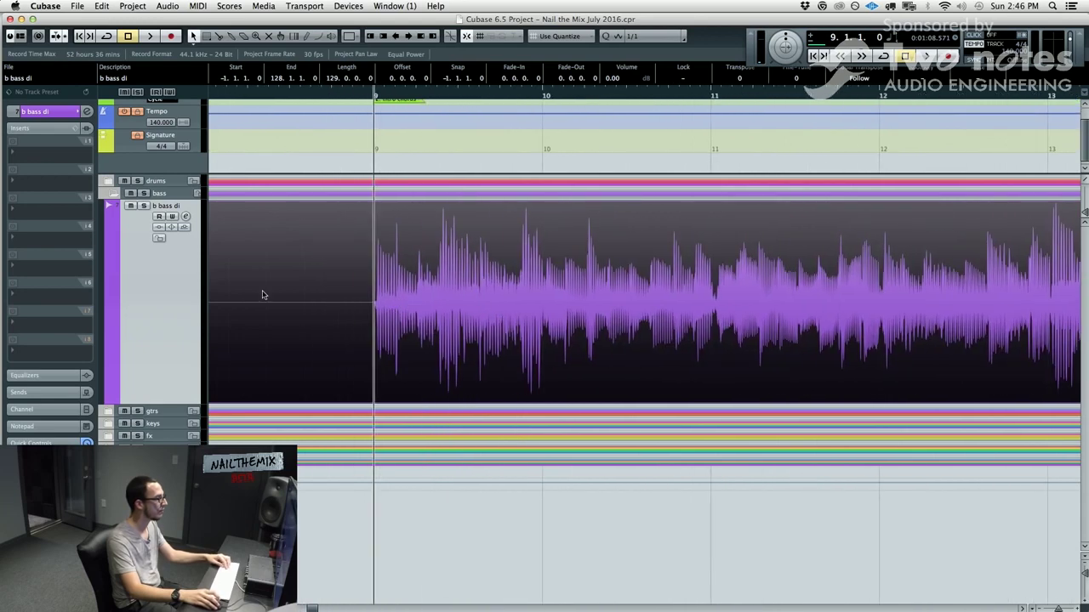
key("s")
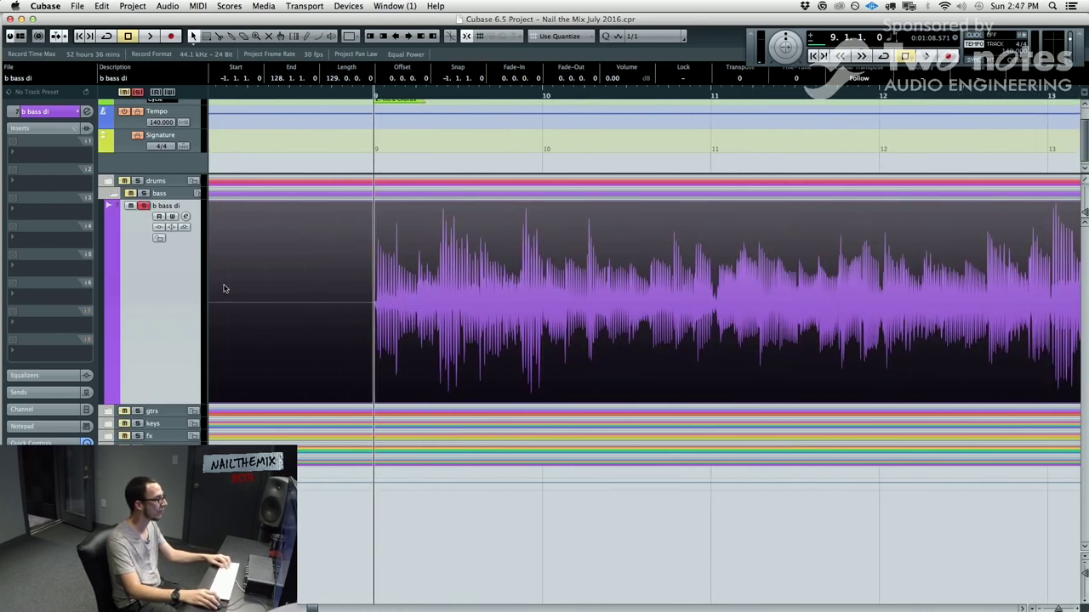
key("s")
- Expand the drums folder and play the d cymbals track in solo from bar 9
left_click(168, 183)
left_click(104, 181)
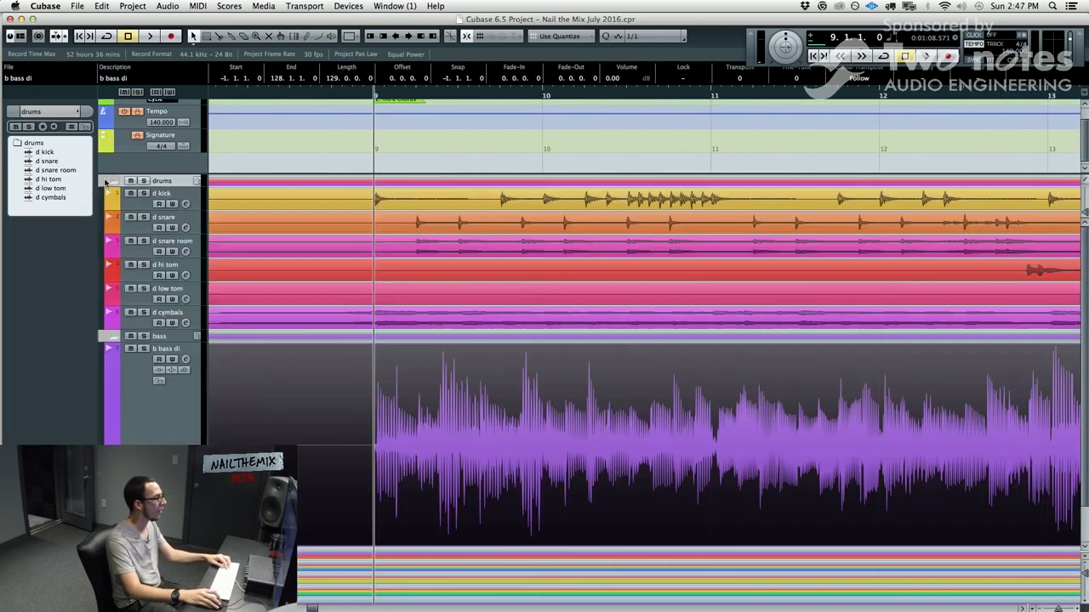
left_click(193, 328)
key("s")
key("space")
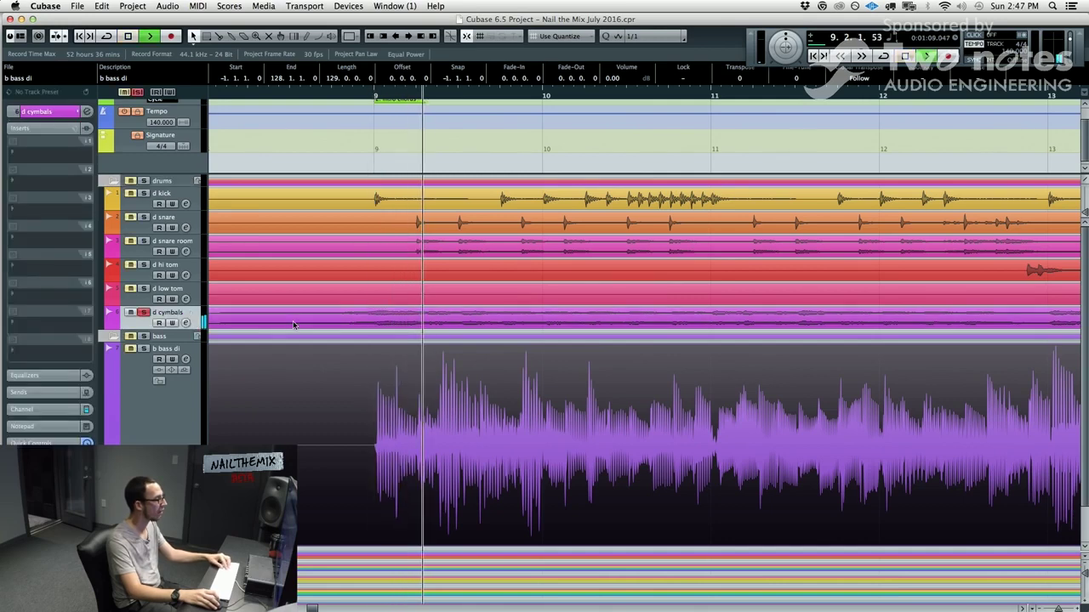
key("space")
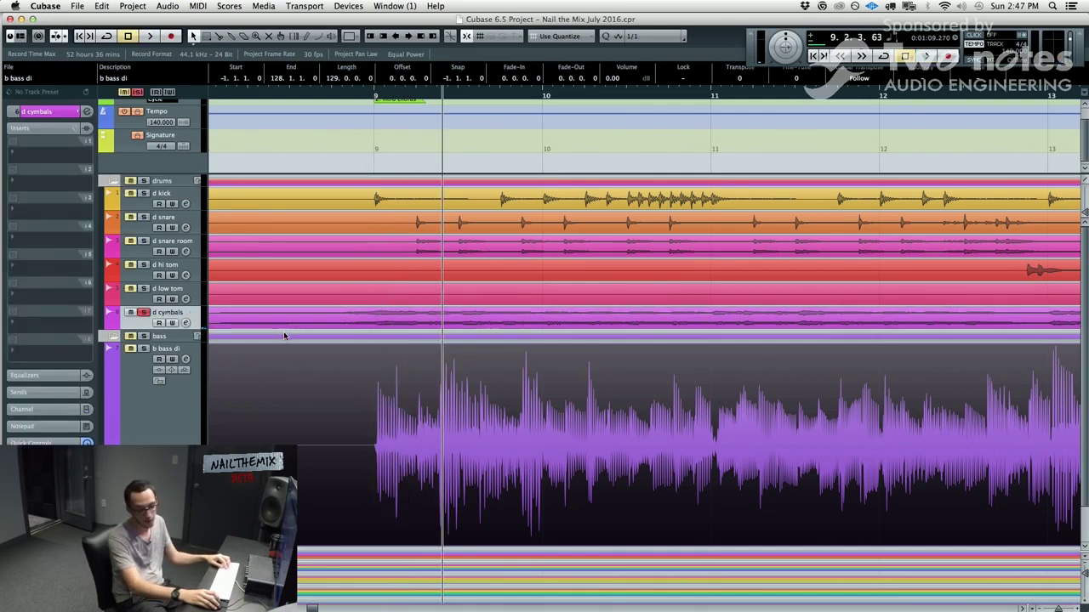
key("g")
key("g")
key("g")
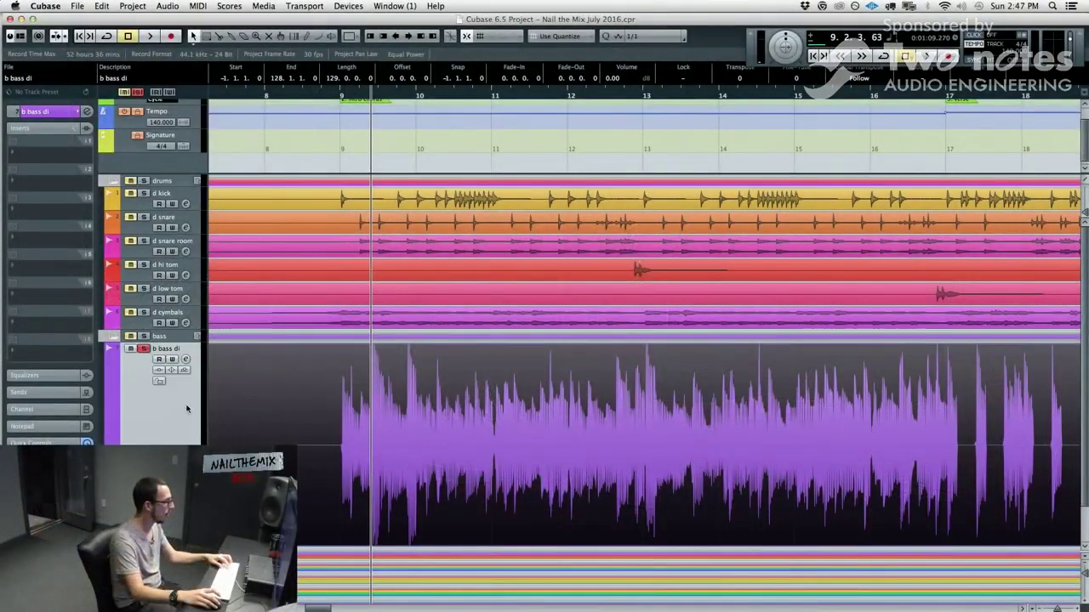
left_click(53, 259)
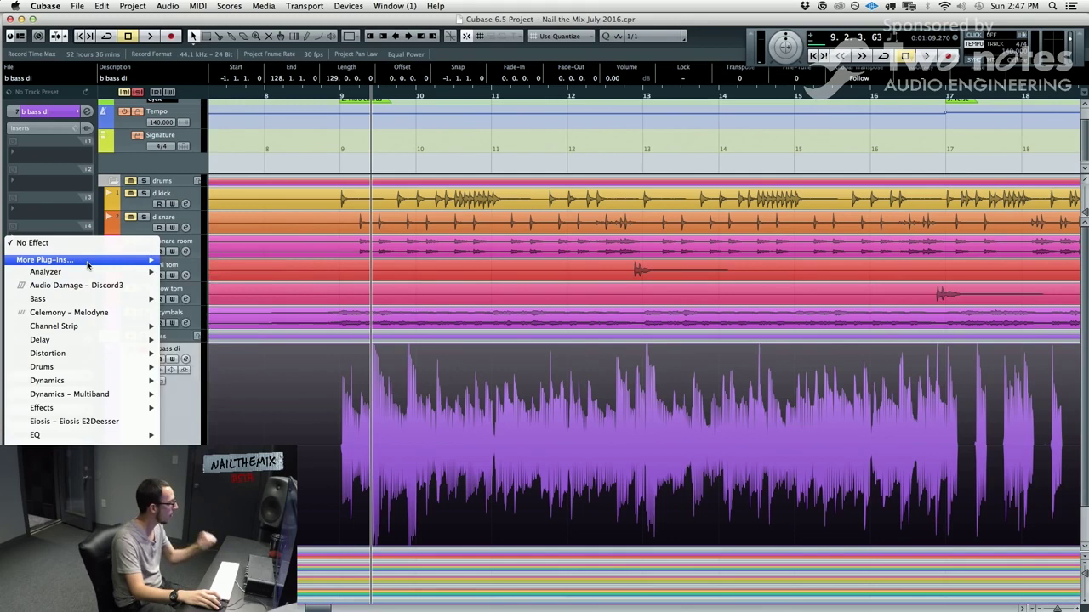
mouse_move(87, 265)
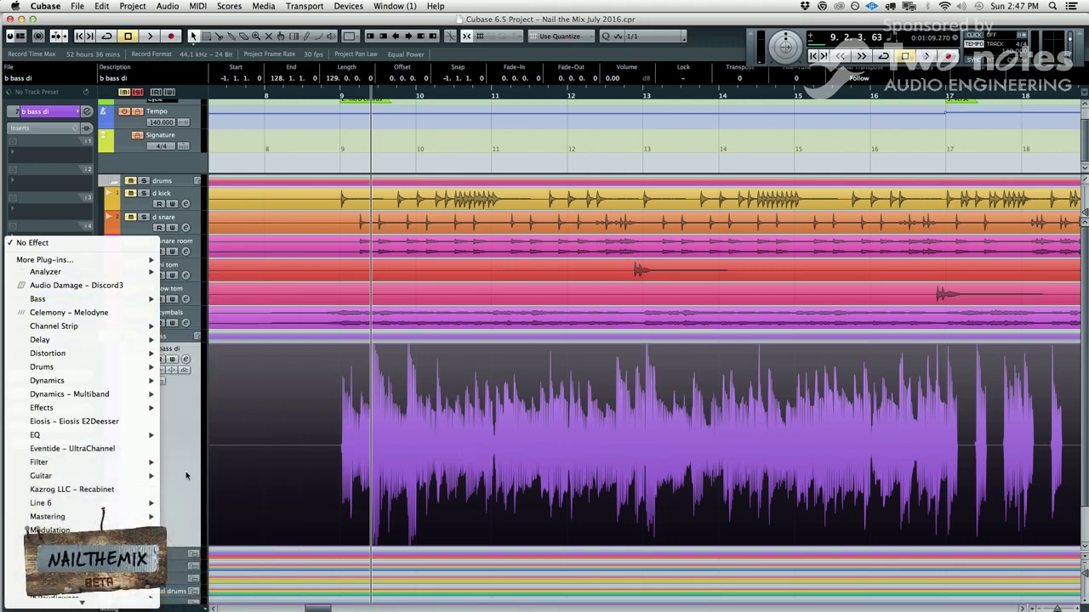
left_click(187, 476)
- Duplicate the b bass di track within the bass folder
scroll(369, 396, "down", 3)
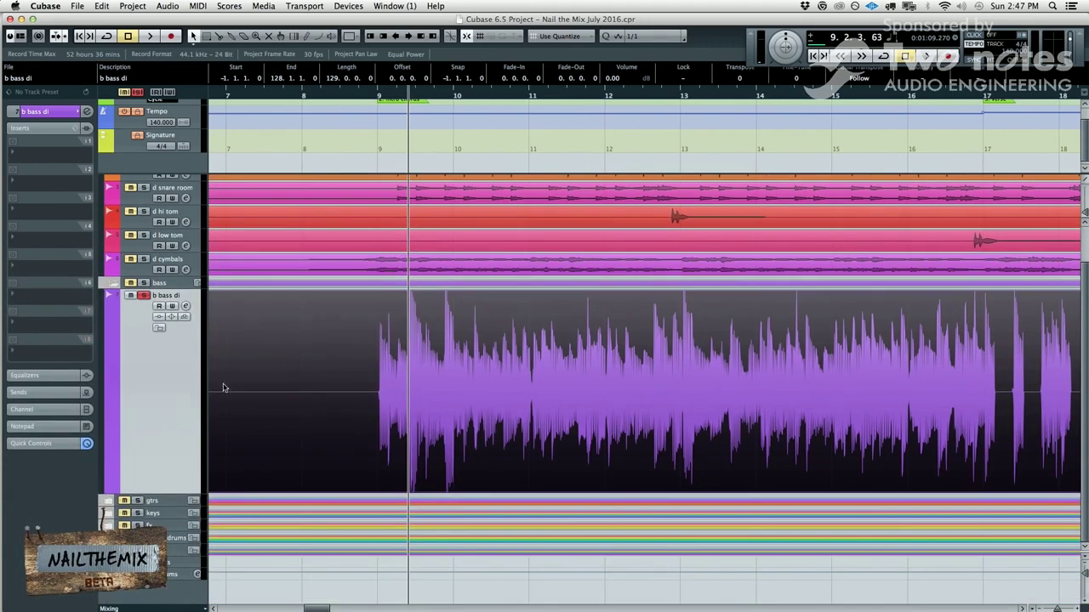
right_click(137, 367)
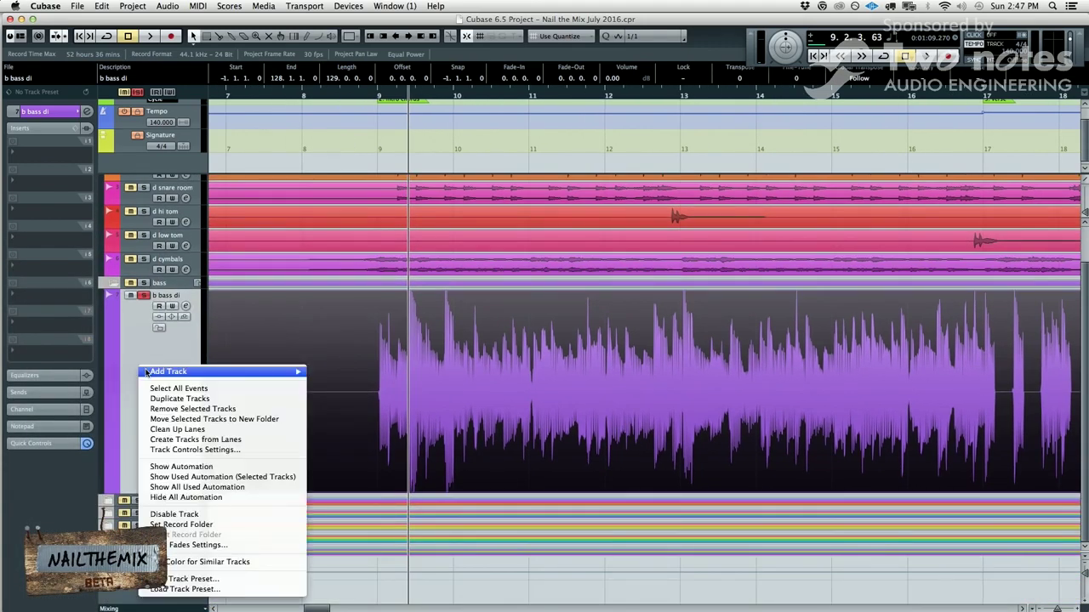
left_click(181, 399)
scroll(255, 459, "down", 3)
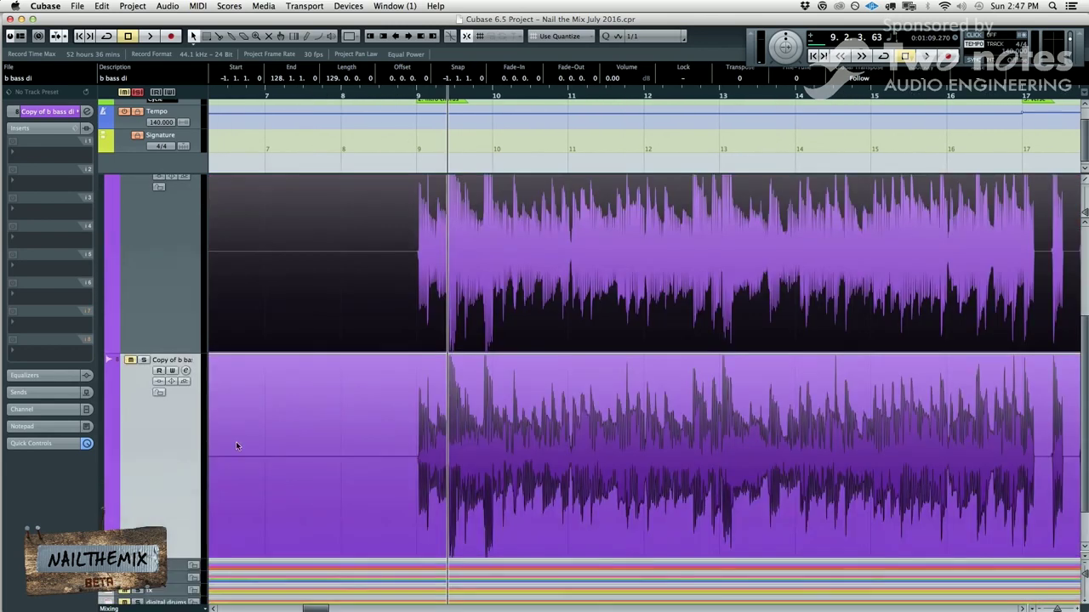
- Reduce the track heights and rename the duplicated bass track as b bass low
key("z")
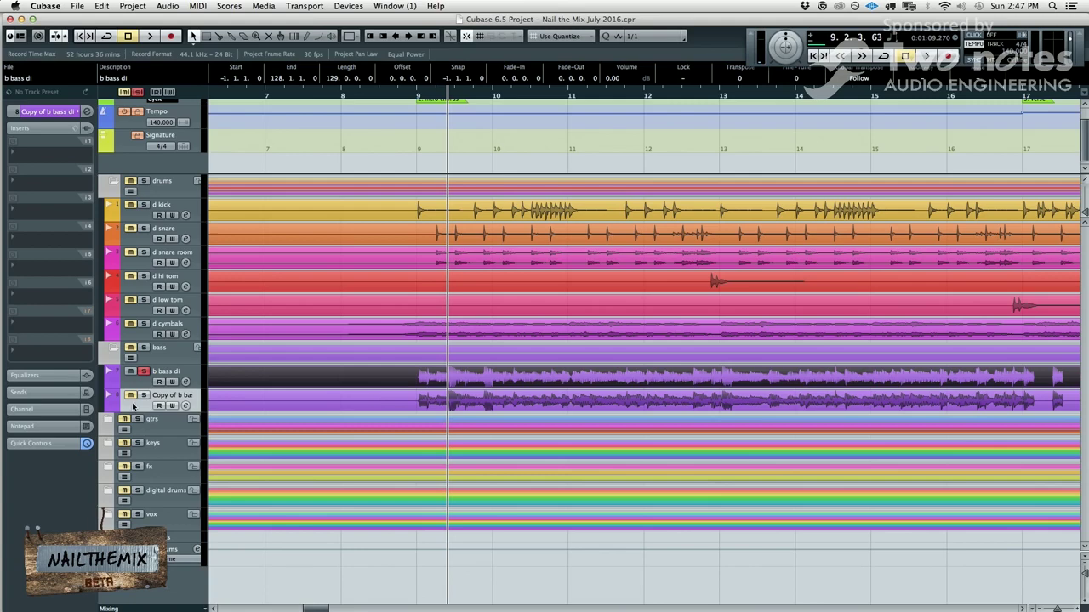
double_click(171, 395)
type("b bass low")
key("Return")
- In the mixer, load Auto-Tune Evo in the first insert slot of b bass di and change its input type
key("F3")
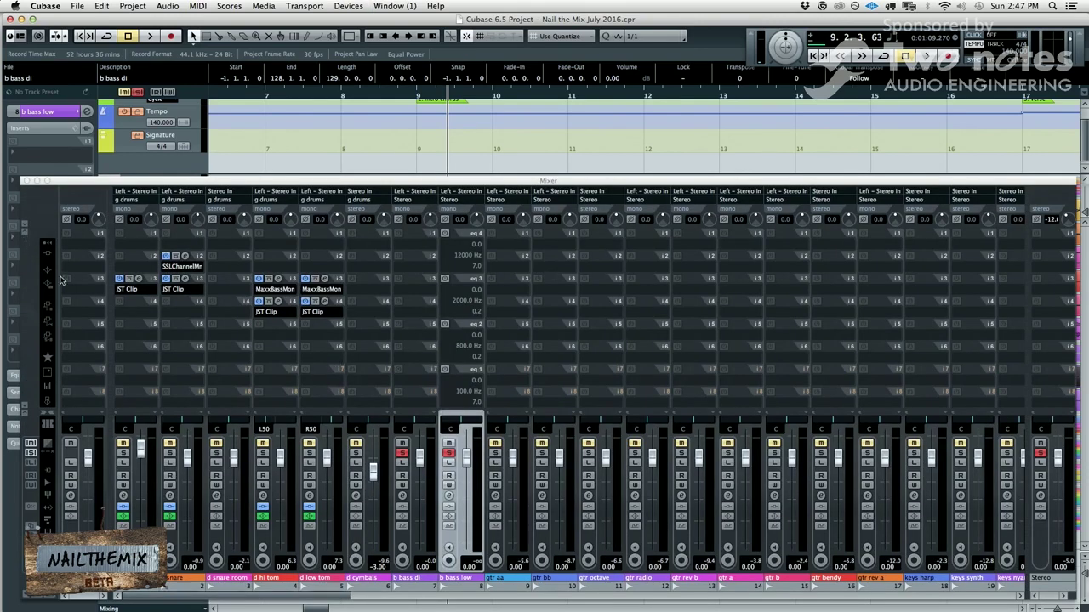
left_click(49, 259)
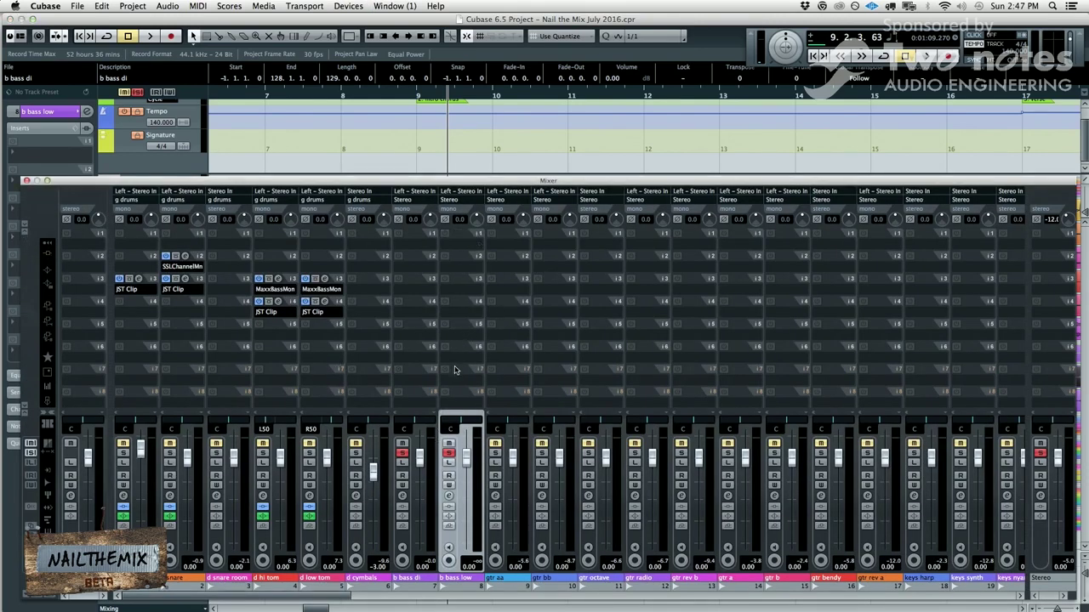
left_click(419, 246)
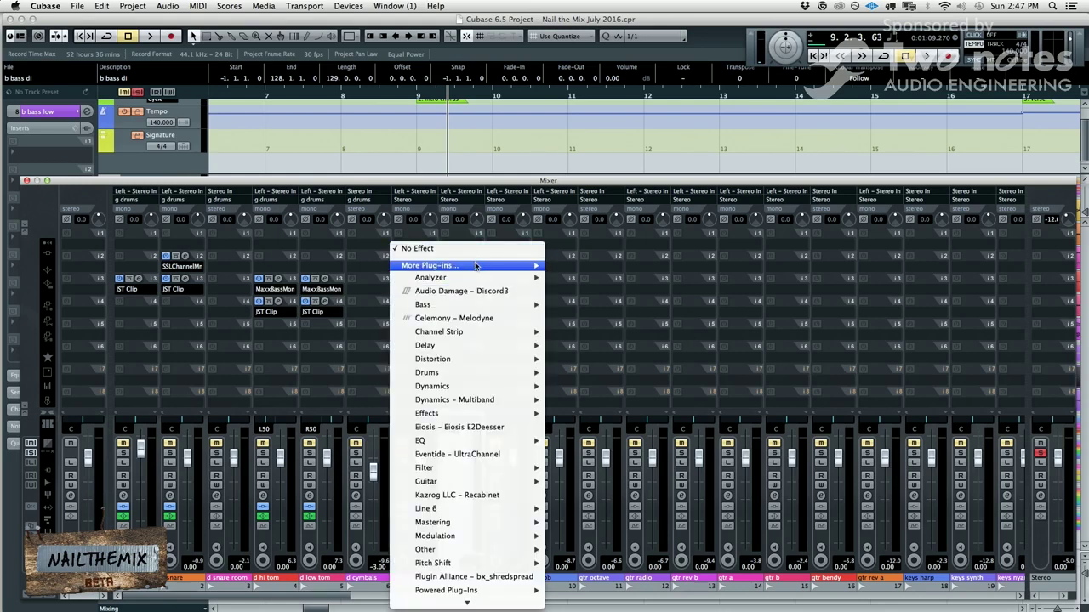
mouse_move(479, 270)
mouse_move(570, 262)
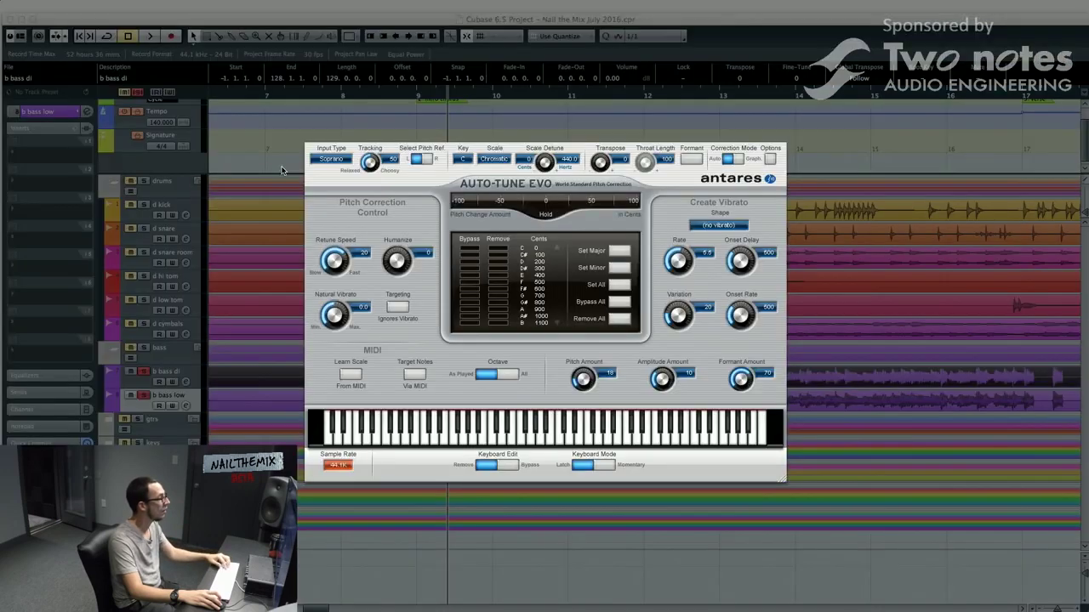
left_click(345, 161)
left_click(379, 202)
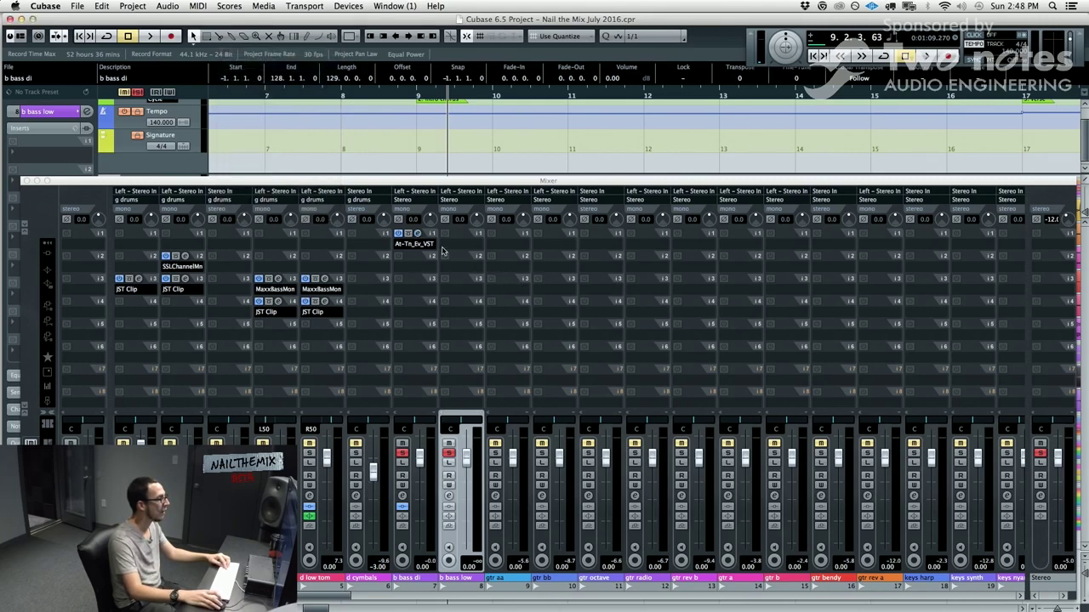
- Try a copy of b bass di's Auto-Tune Evo insert on b bass low during playback, and remove the copy
left_click_drag(431, 235, 462, 243)
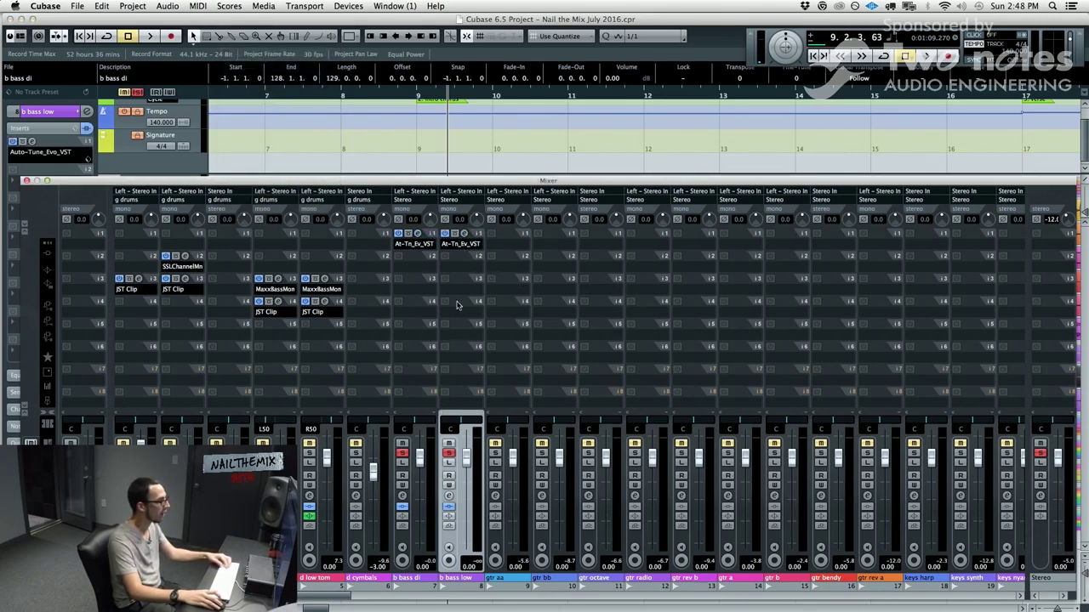
key("space")
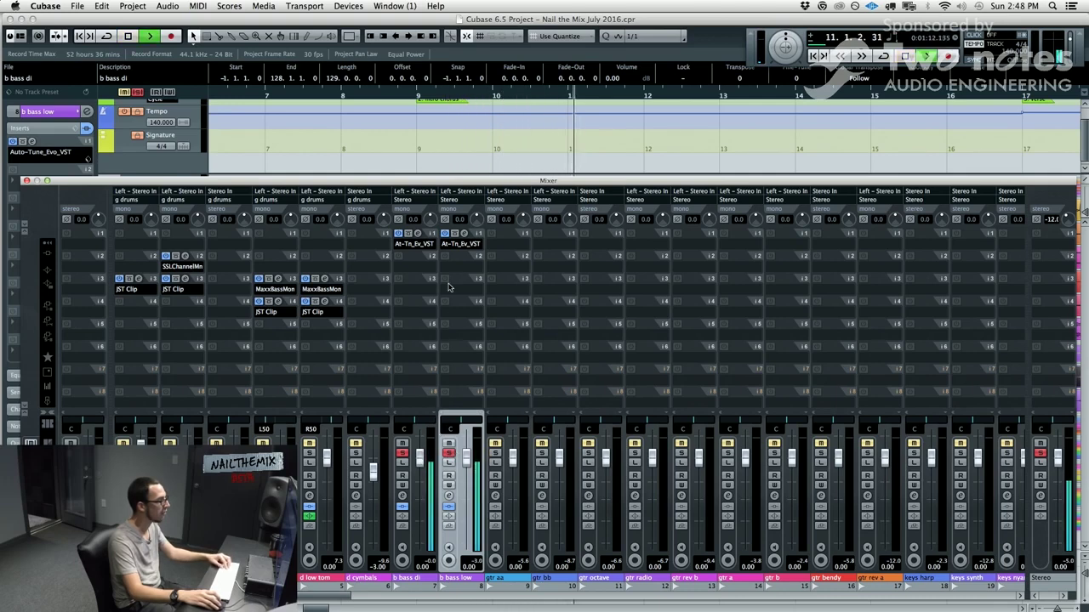
key("space")
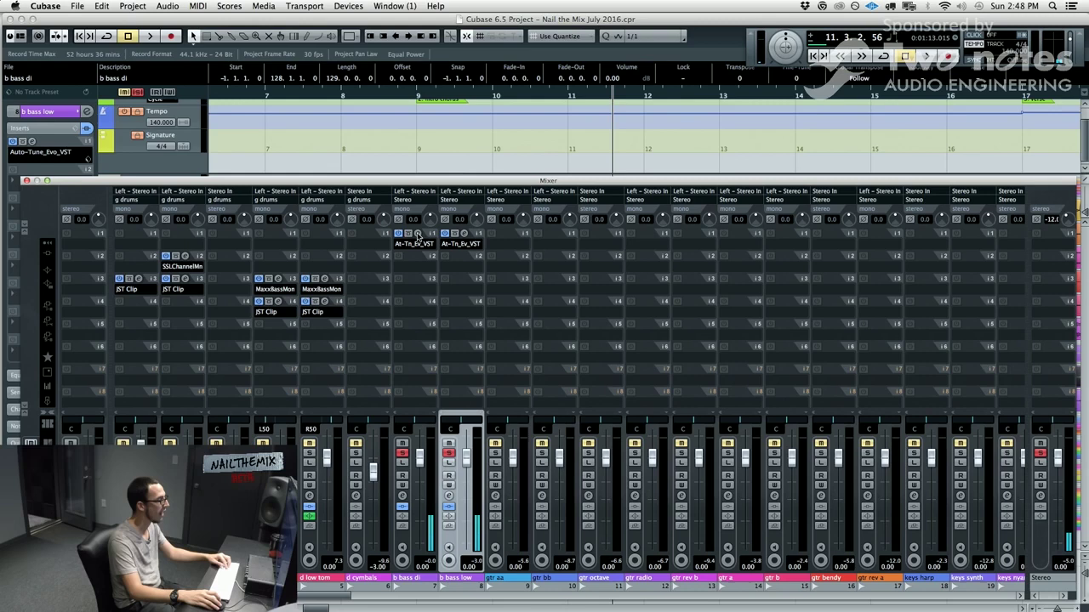
left_click(463, 245)
left_click(446, 248)
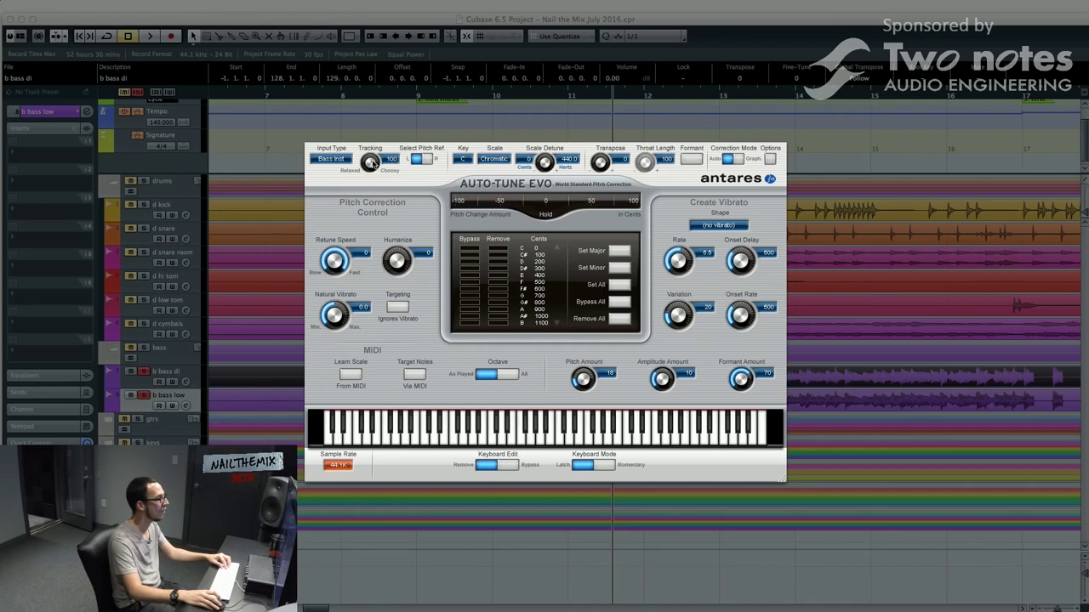
- Set Auto-Tune tracking on b bass di to 51 and audition a temporary copy of the insert on b bass low
left_click_drag(372, 162, 373, 120)
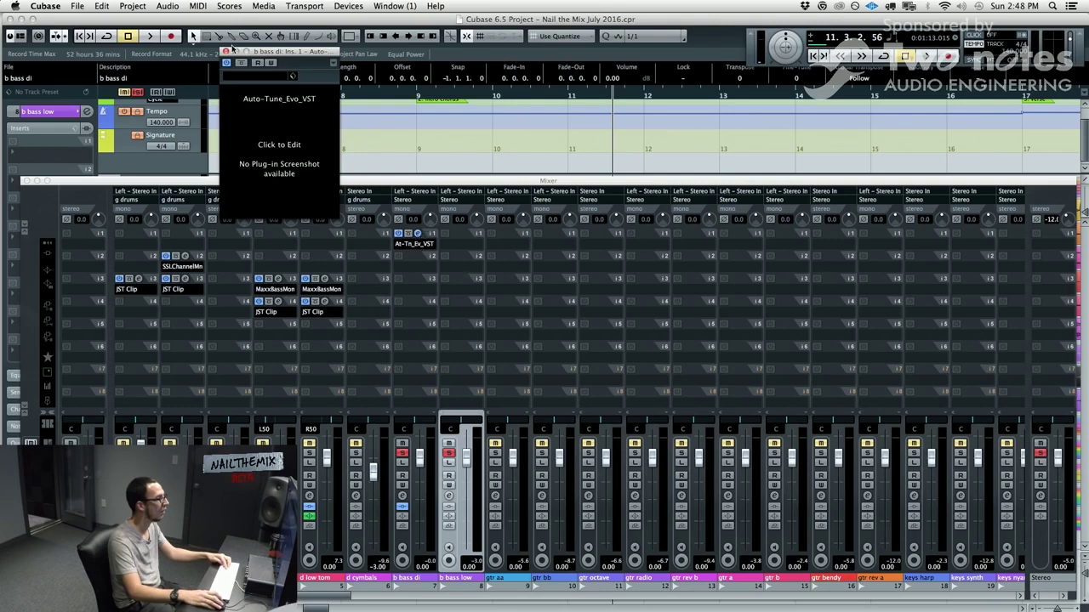
left_click_drag(428, 236, 464, 235)
key("space")
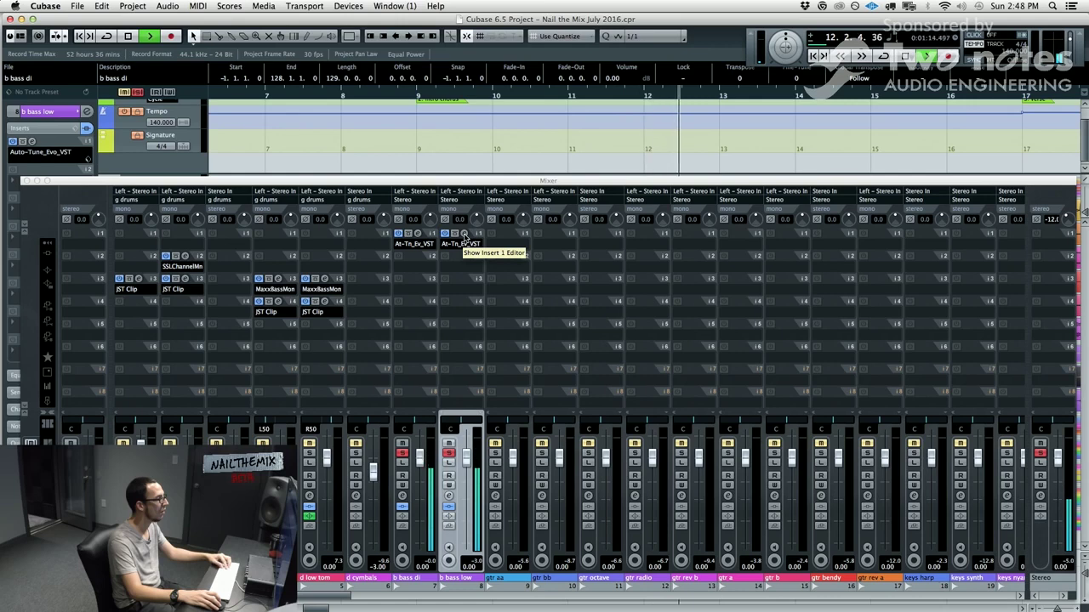
key("space")
left_click(460, 245)
left_click(466, 259)
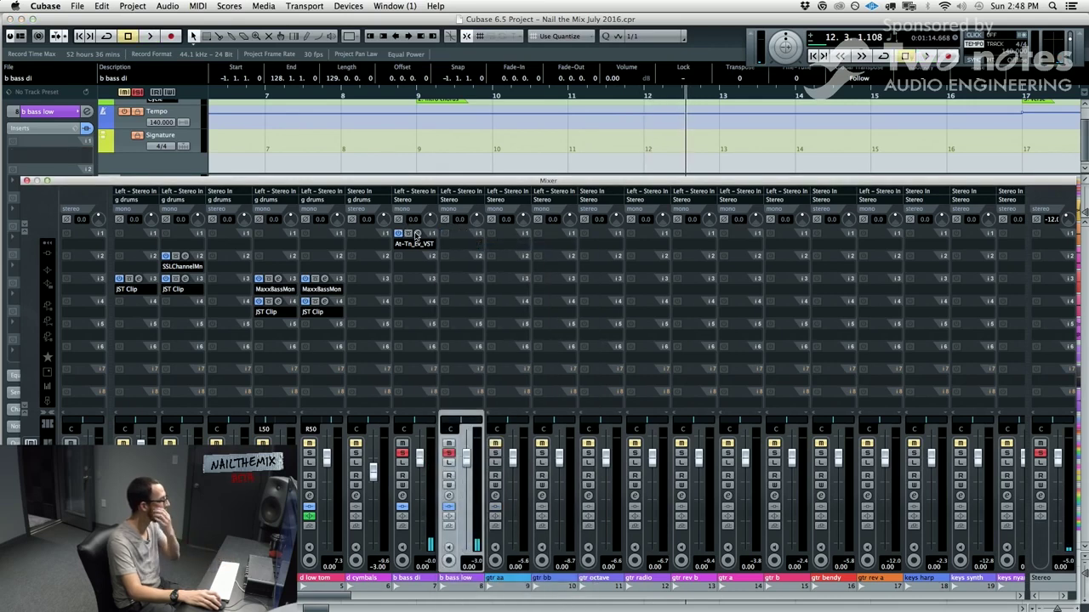
- Change the b bass di Auto-Tune input type to Instrument, copy the insert to b bass low, and audition both from bar 9
left_click(417, 235)
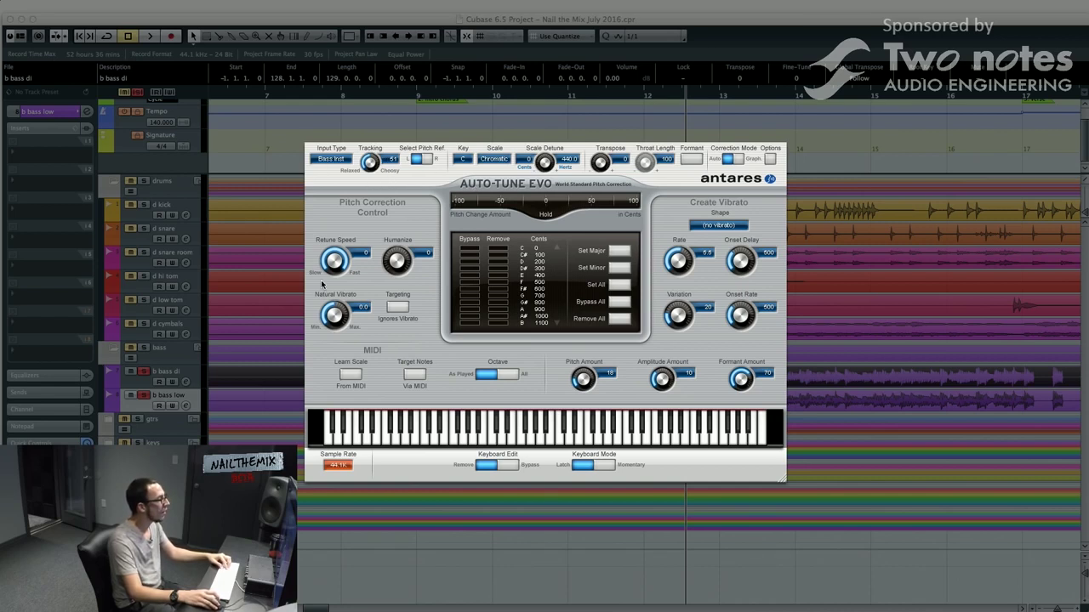
left_click(335, 161)
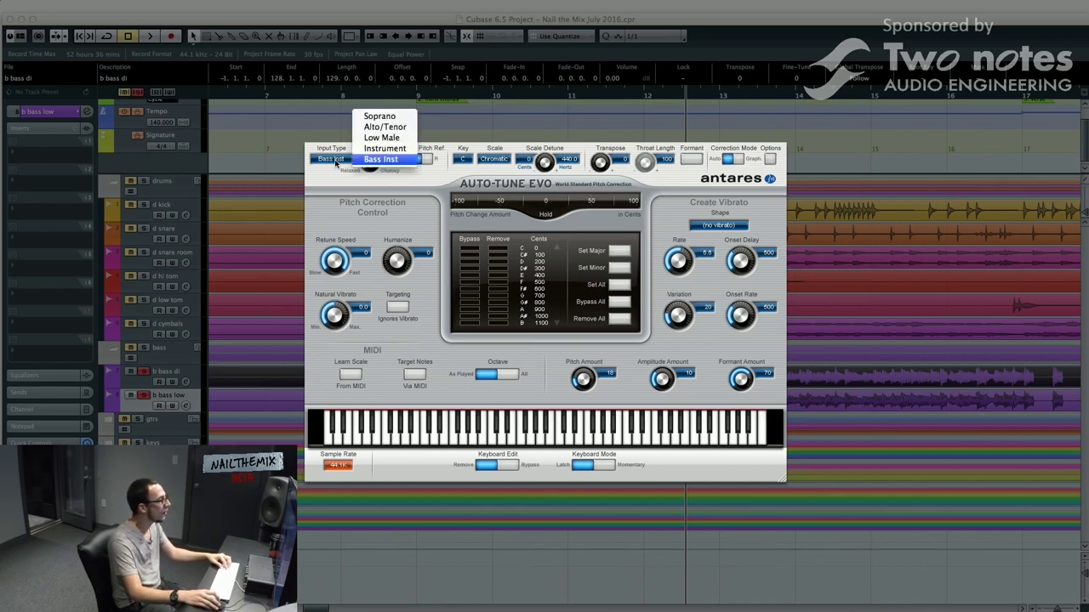
left_click(387, 151)
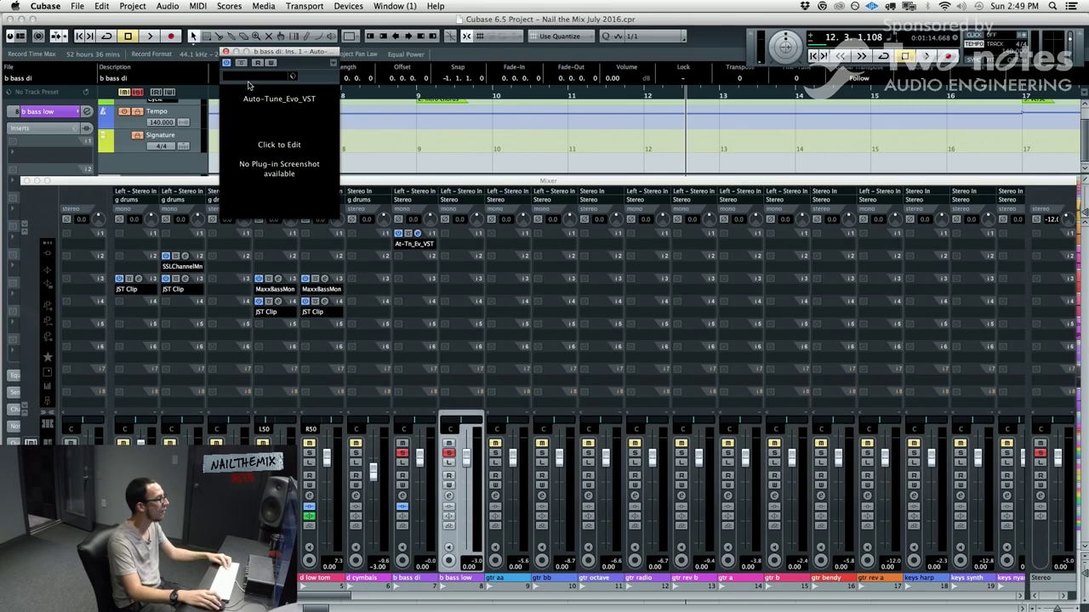
left_click(226, 53)
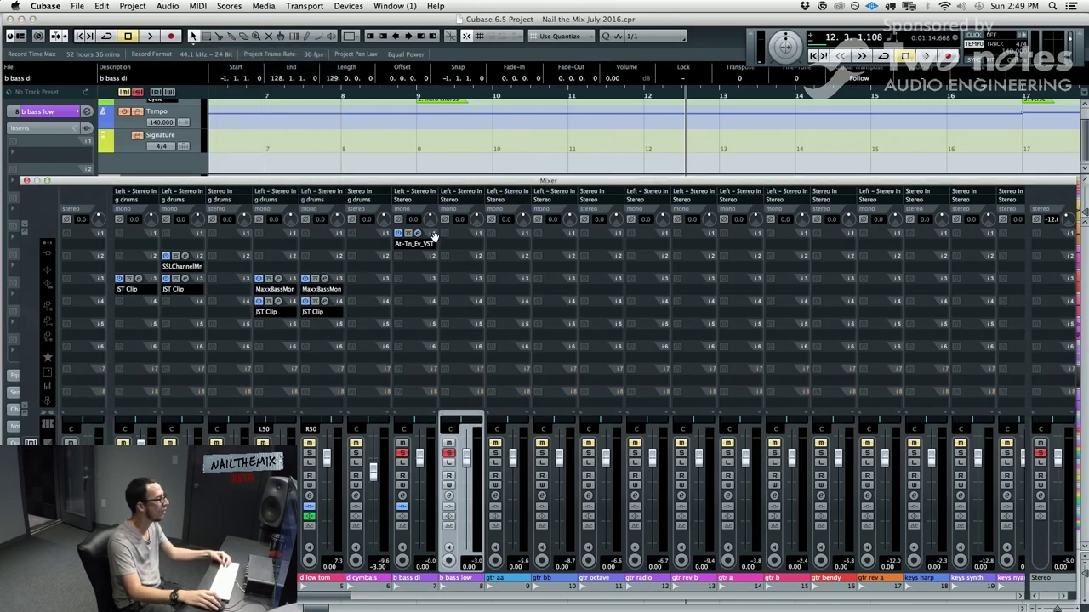
left_click_drag(433, 234, 474, 234)
key("KP_1")
key("space")
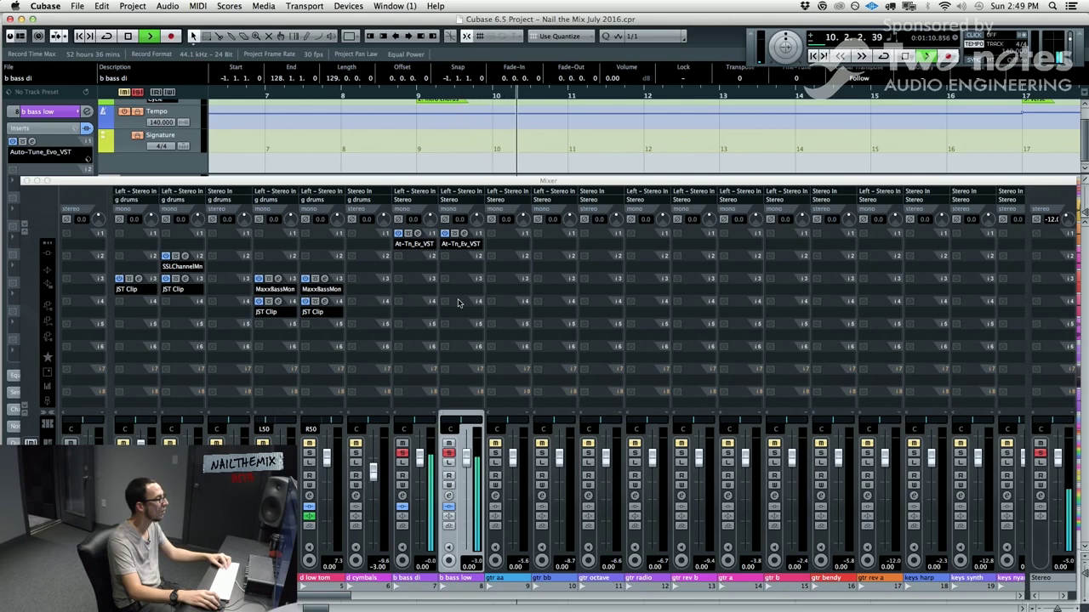
key("space")
- Remove the Auto-Tune Evo inserts from both b bass low and b bass di
left_click(450, 247)
left_click(450, 248)
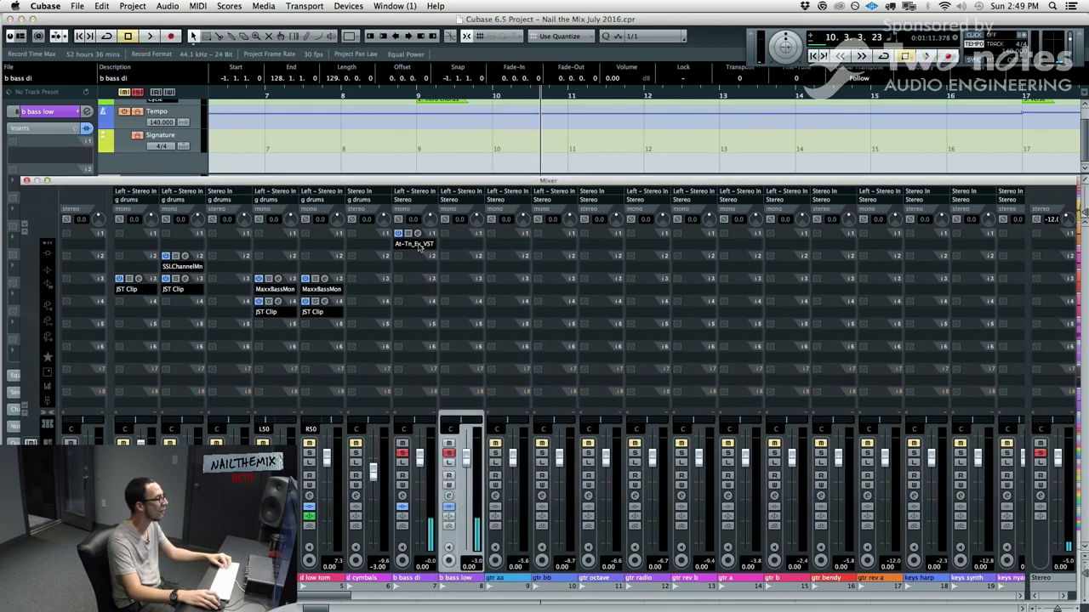
left_click(430, 248)
left_click(418, 248)
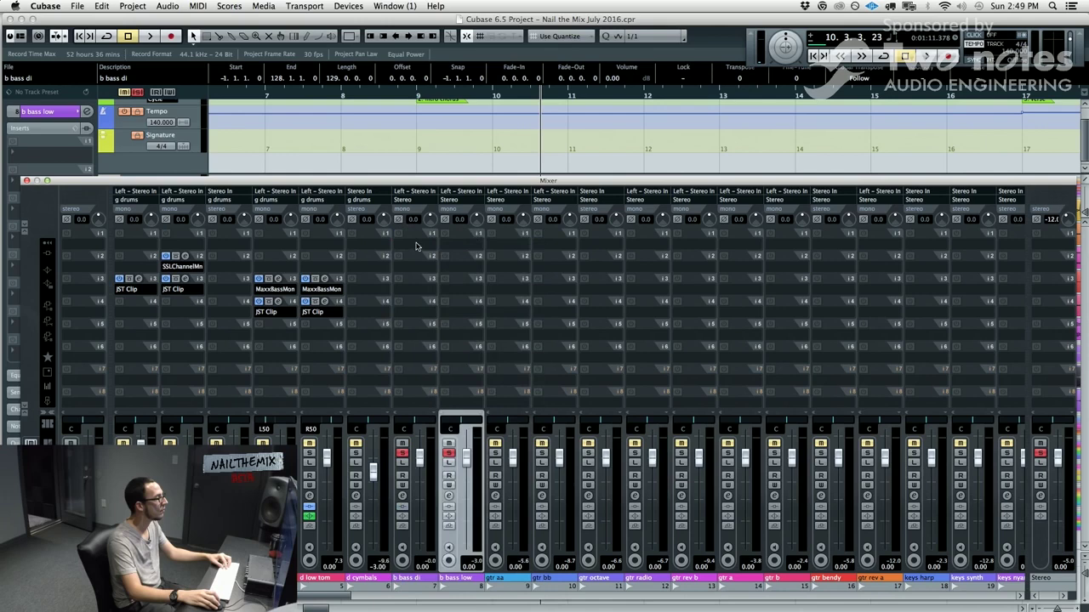
- Browse the plug-in lists for the first insert slot of b bass di without loading one, and close the mixer
left_click(419, 246)
mouse_move(440, 267)
mouse_move(648, 168)
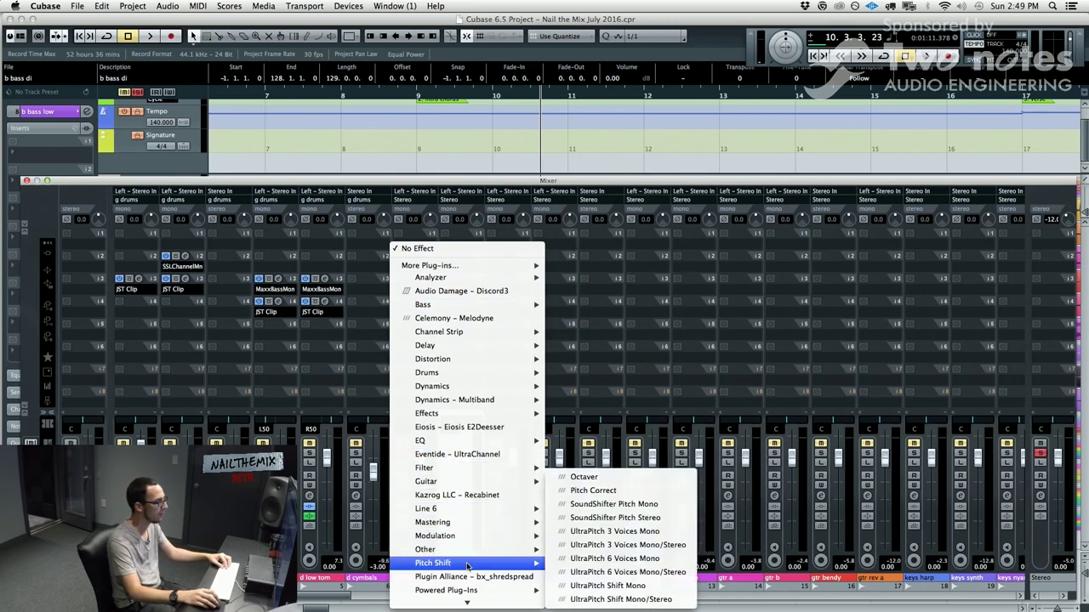
mouse_move(463, 599)
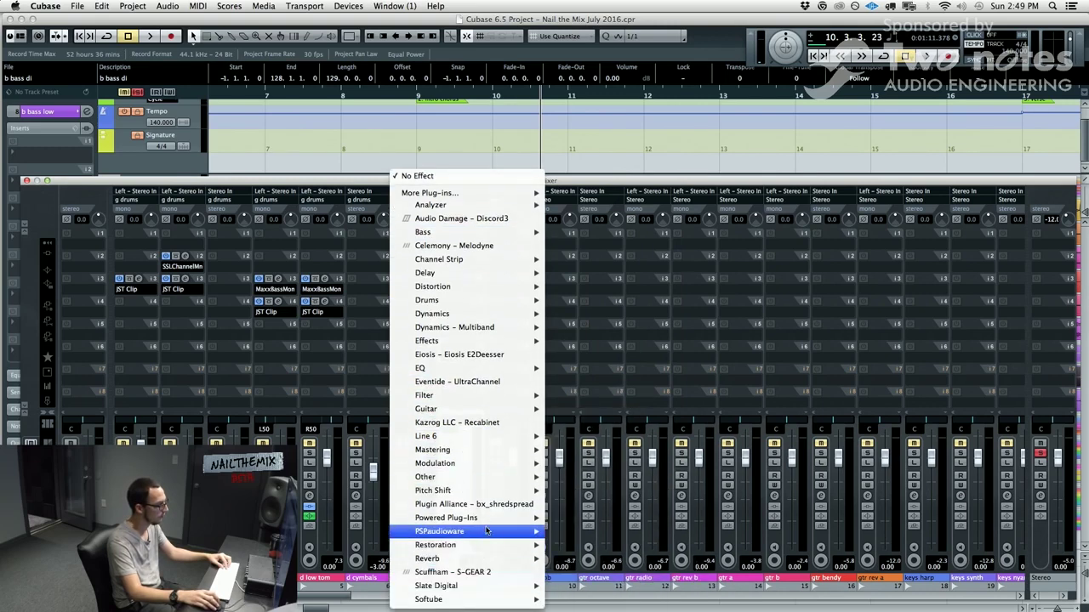
mouse_move(483, 493)
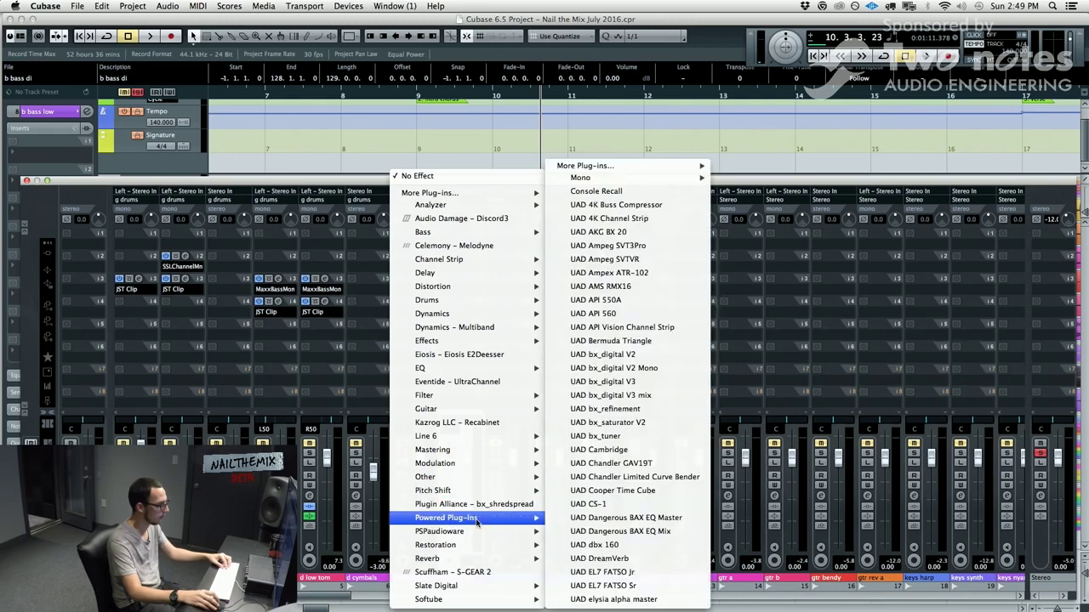
mouse_move(479, 521)
mouse_move(486, 411)
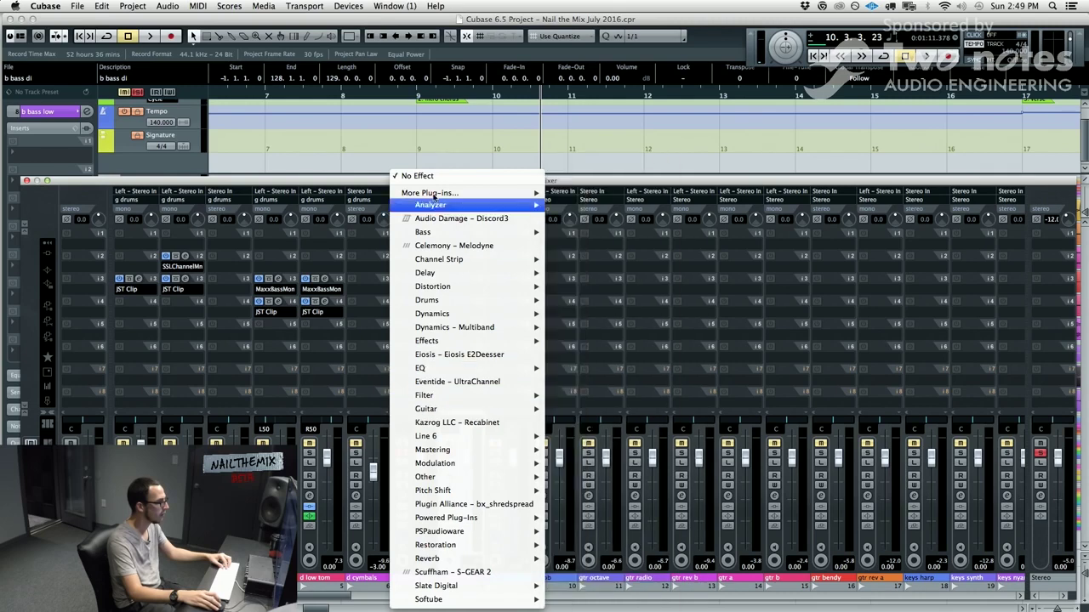
mouse_move(444, 198)
mouse_move(597, 168)
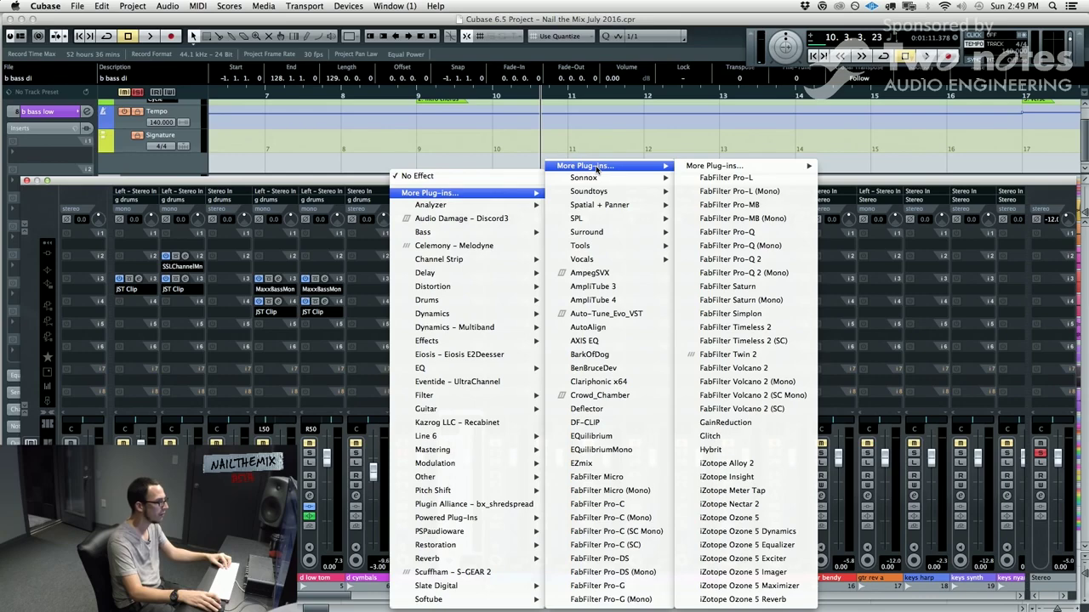
left_click(116, 180)
left_click(26, 181)
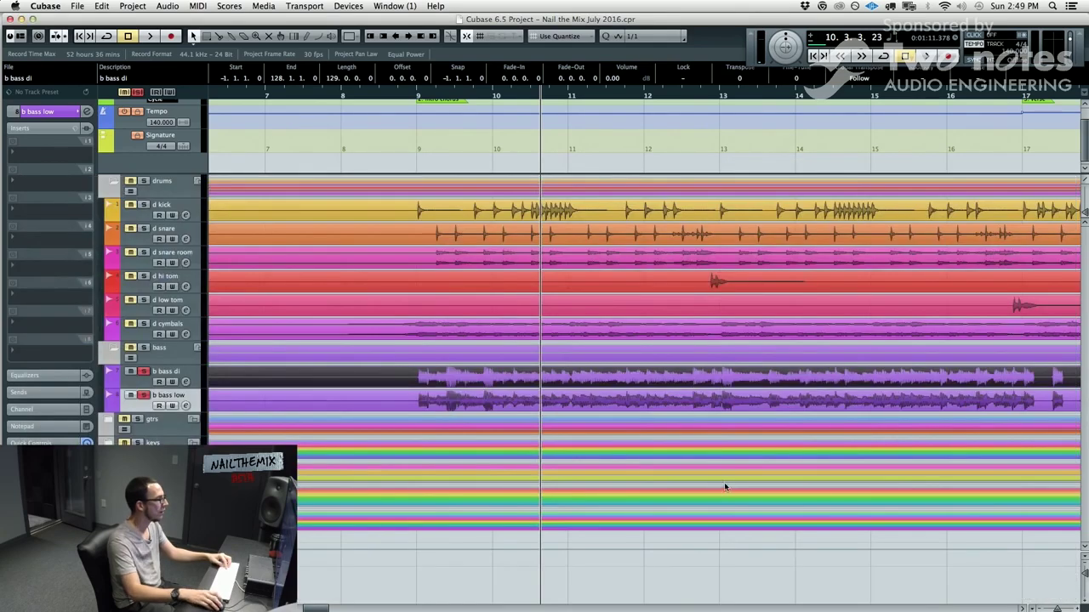
- Place the playhead at bar 9 and delete the audio event on the b bass low track
left_click(414, 95)
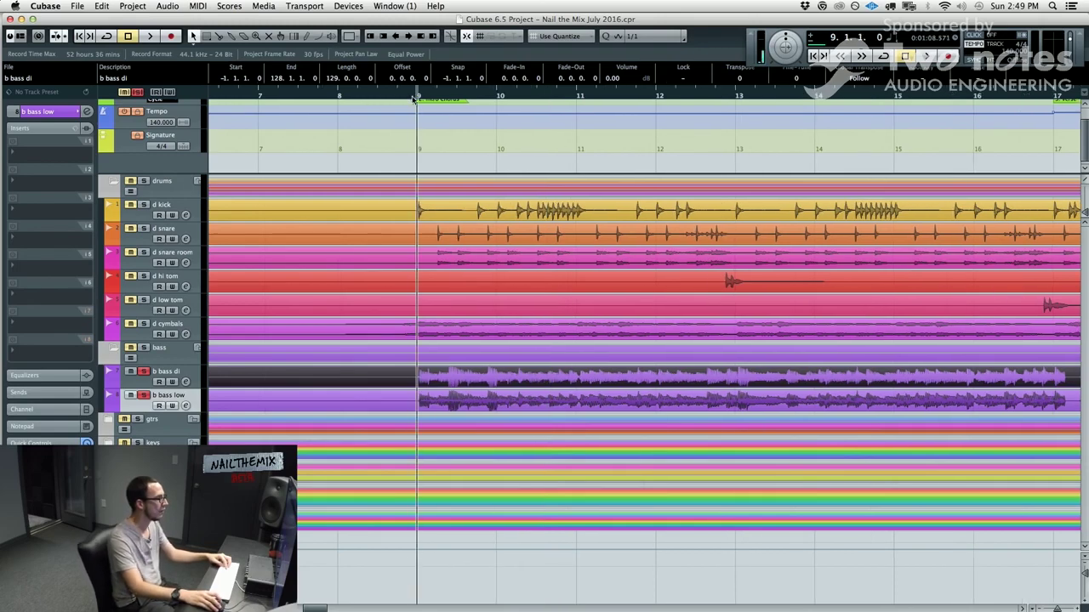
key("h")
key("h")
key("h")
key("h")
key("h")
key("h")
key("h")
left_click(421, 398)
key("shift+f")
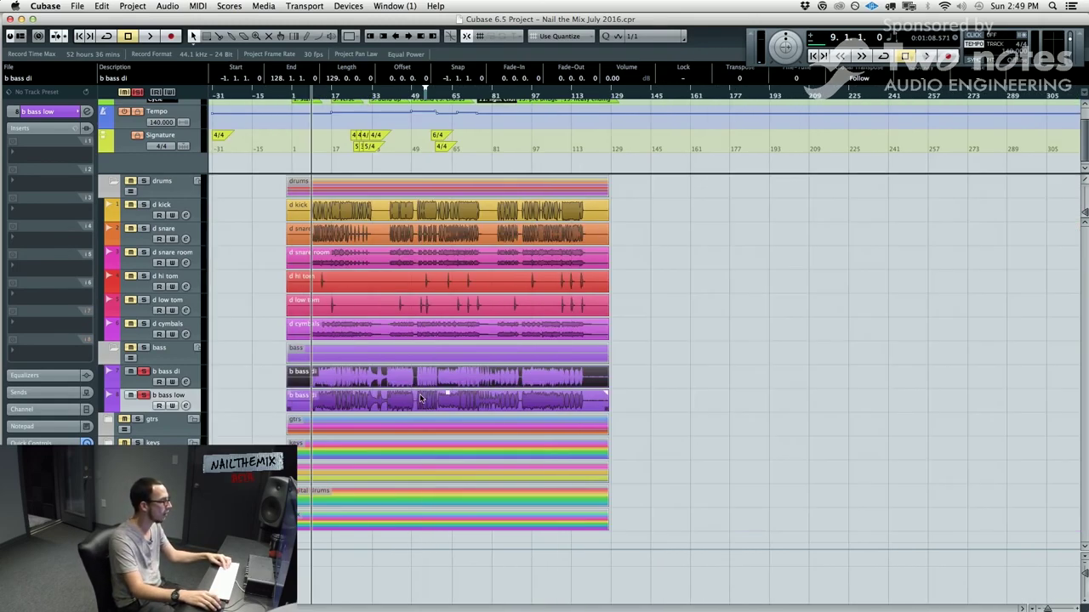
key("h")
key("h")
key("h")
key("h")
key("h")
key("h")
scroll(304, 397, "left", 3)
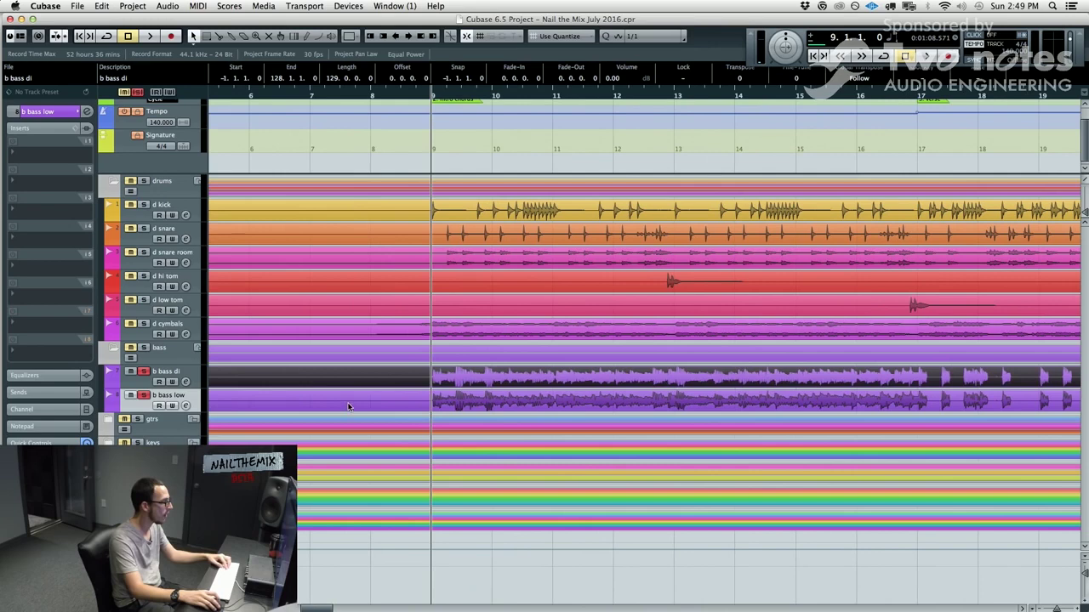
left_click(348, 402)
key("Delete")
- Open the b bass di event in the Sample Editor and analyse its notes with VariAudio Pitch & Warp
left_click(460, 381)
double_click(460, 382)
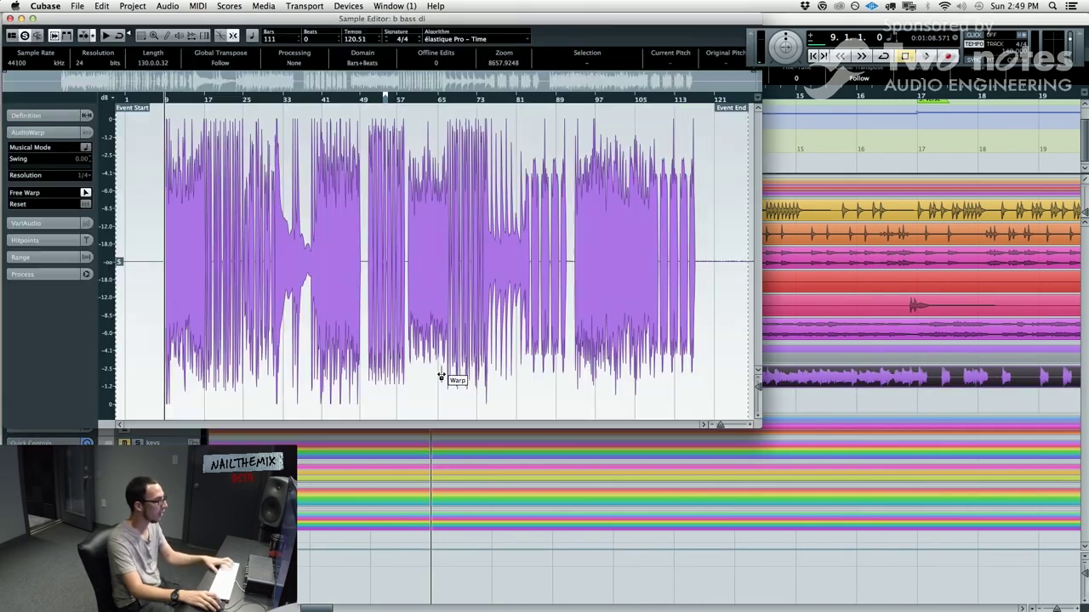
left_click(39, 225)
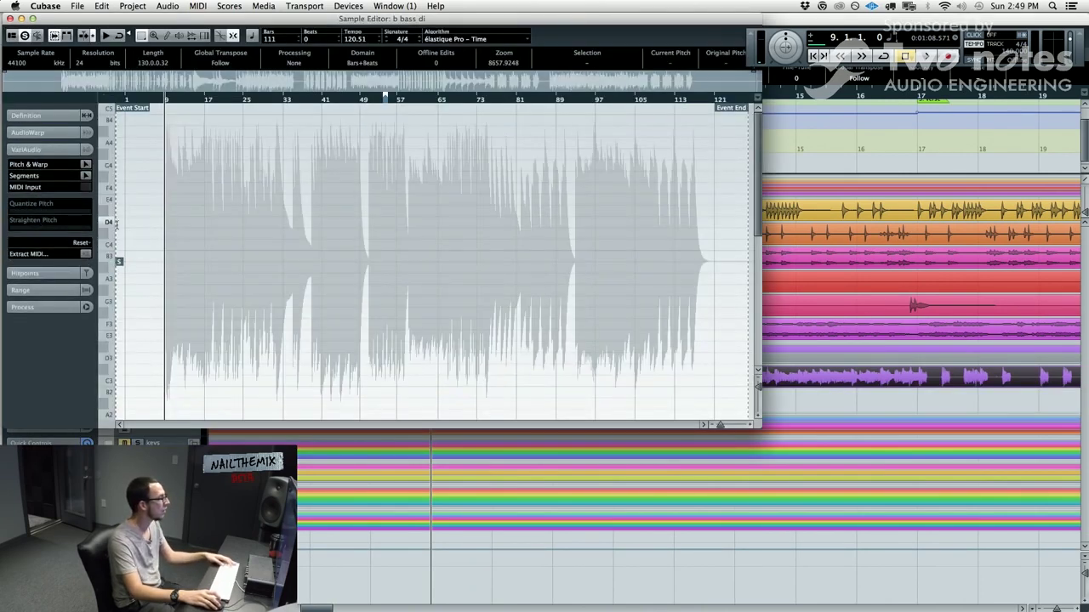
left_click(85, 165)
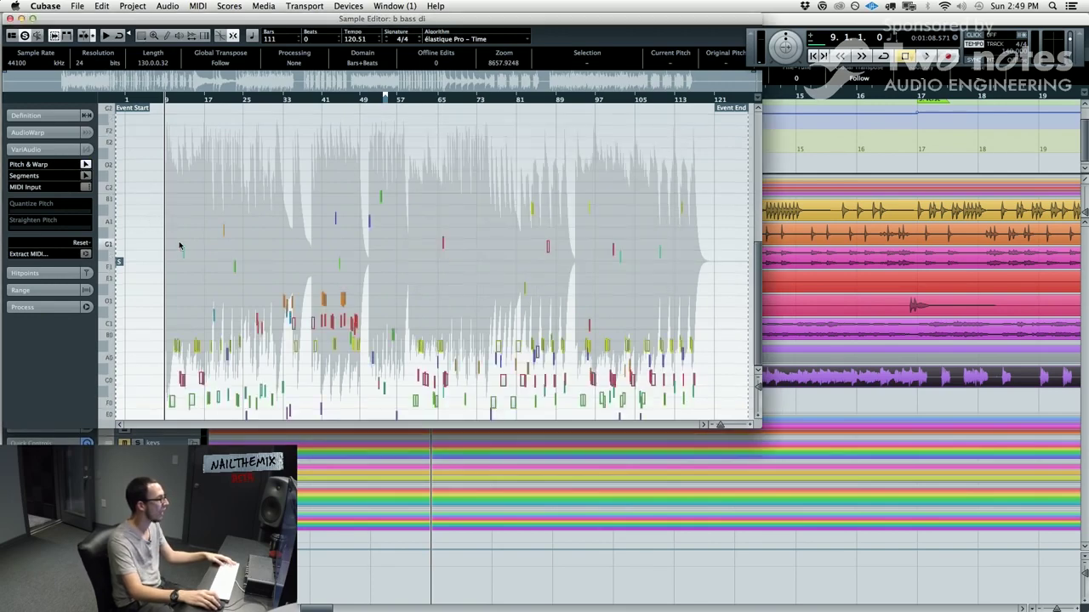
scroll(179, 262, "up", 10)
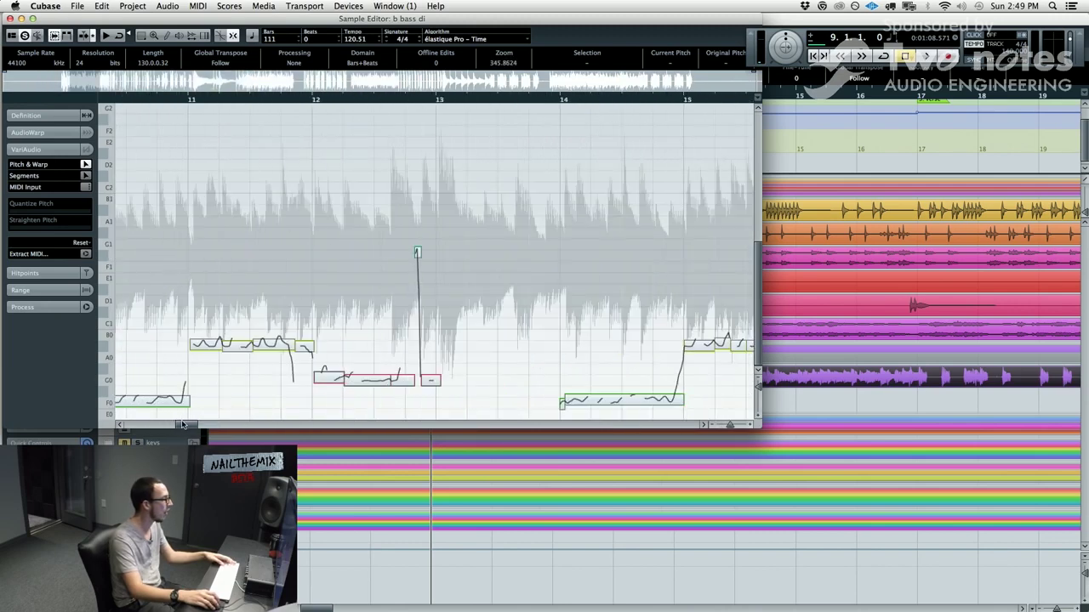
scroll(197, 255, "left", 5)
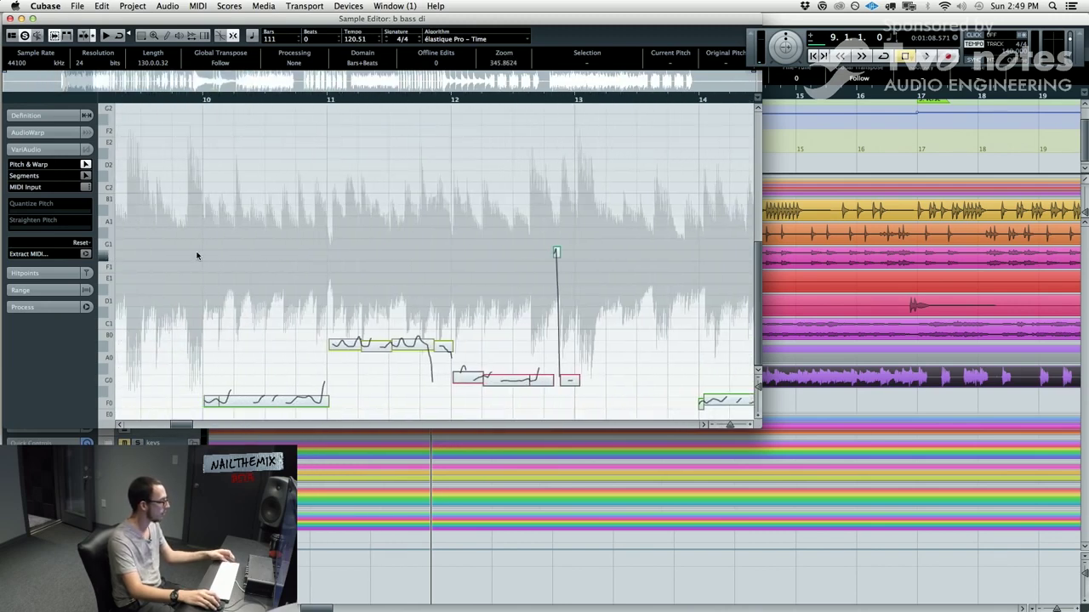
- Apply full Quantize Pitch and full Straighten Pitch to all VariAudio segments of b bass di
key("super+a")
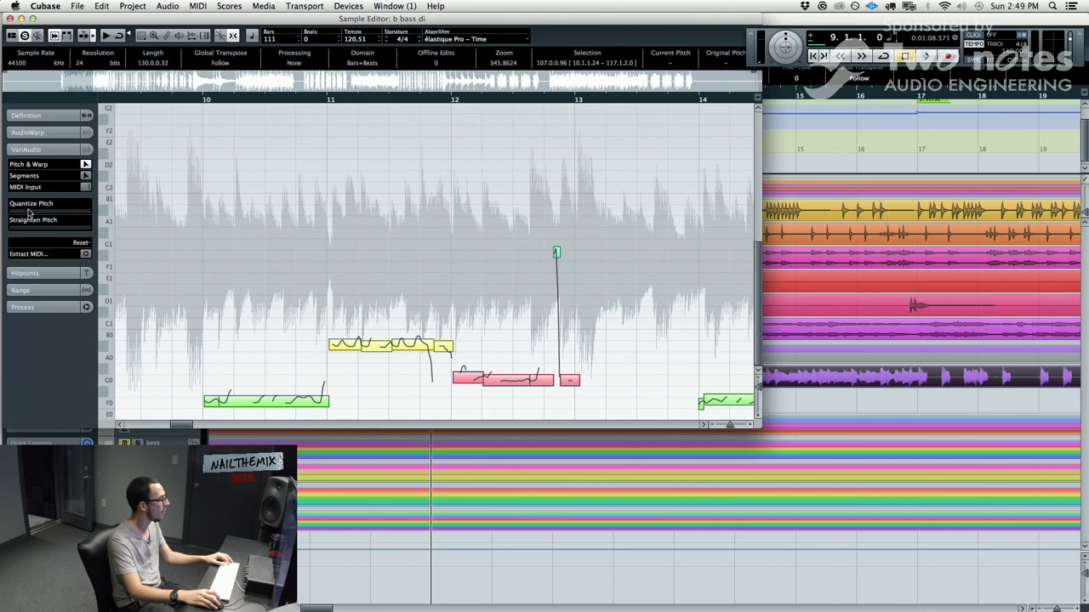
left_click_drag(28, 212, 153, 211)
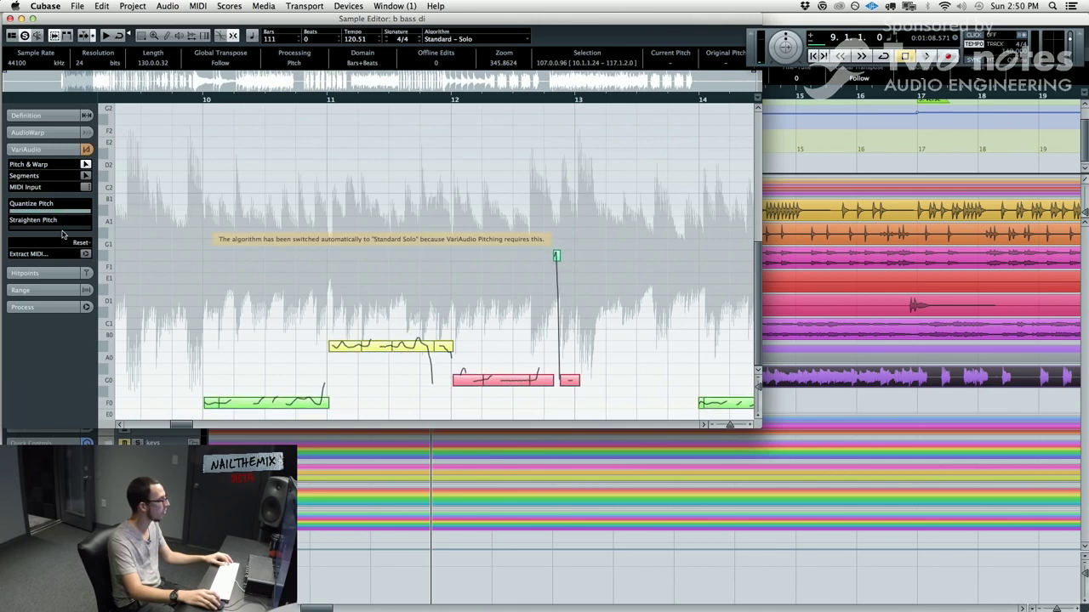
left_click_drag(62, 234, 167, 230)
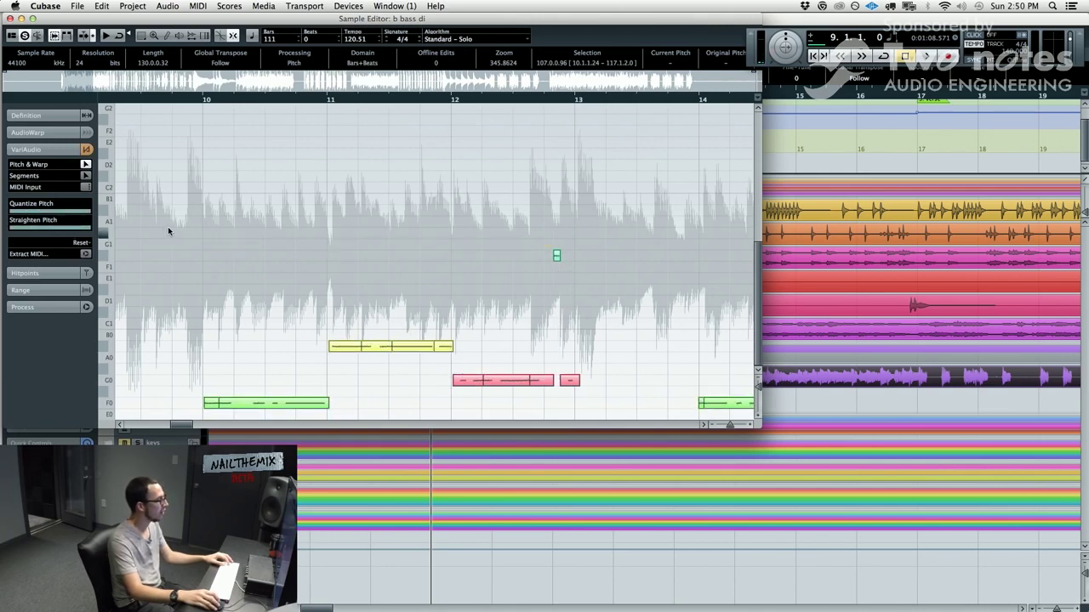
left_click(374, 243)
- Select the stray high pitch segment just before bar 13, and enlarge the Sample Editor with the playhead at 9.4.3
left_click(556, 256)
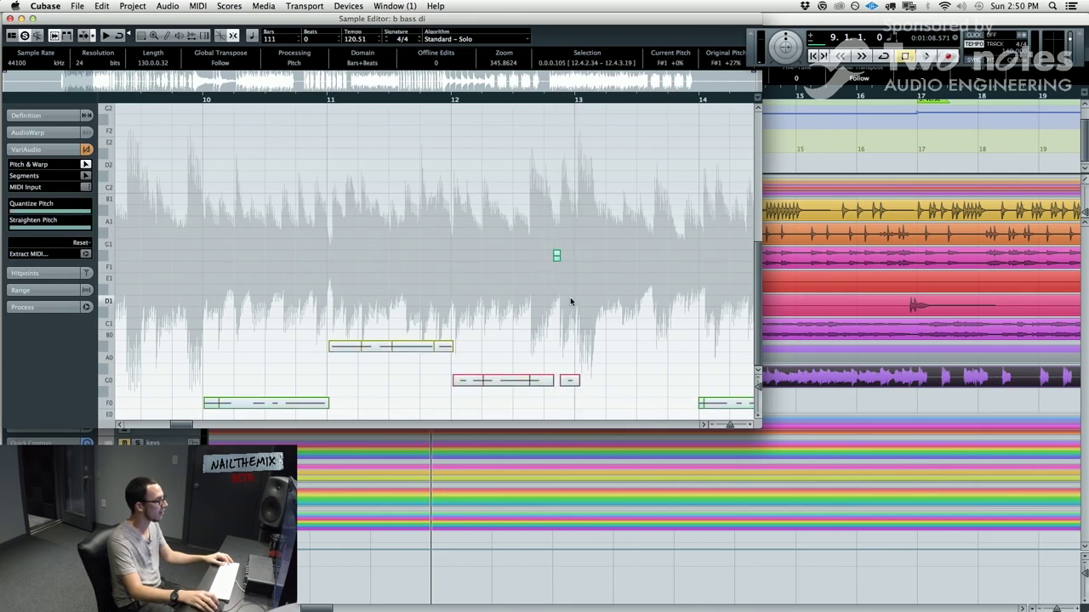
left_click(180, 99)
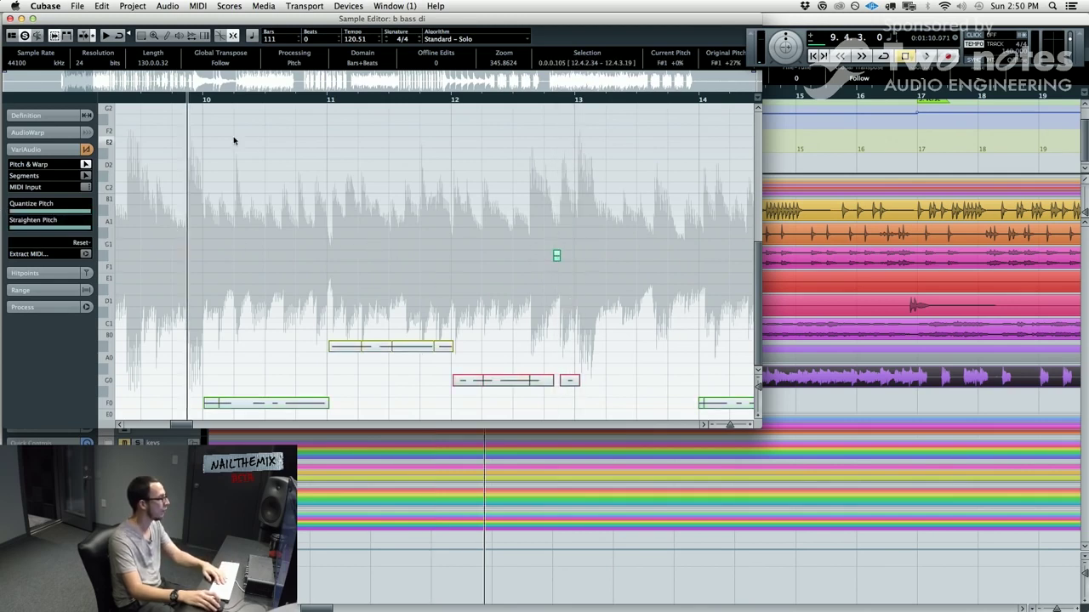
left_click_drag(181, 425, 170, 428)
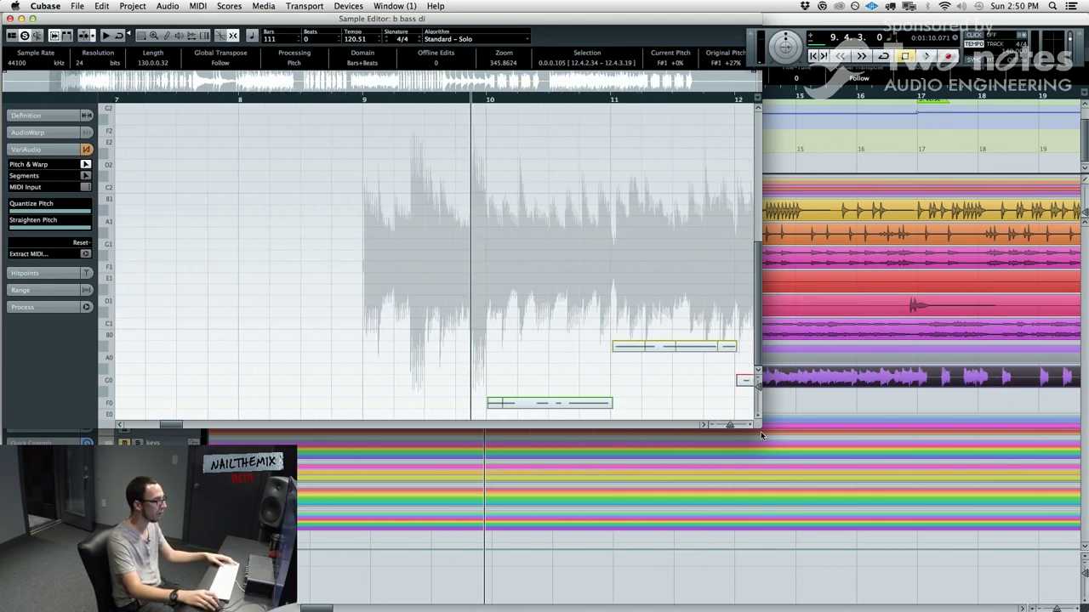
left_click_drag(780, 446, 1067, 585)
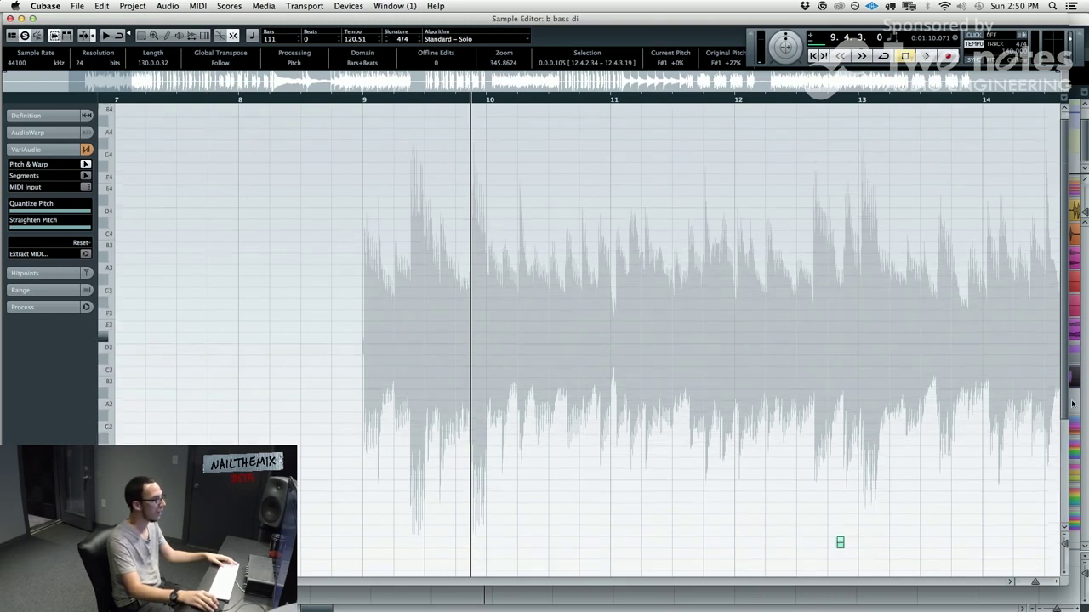
- Examine the VariAudio segments across the whole b bass di event, checking for stray high-pitched segments around bars 12 and 43
left_click_drag(355, 342, 465, 394)
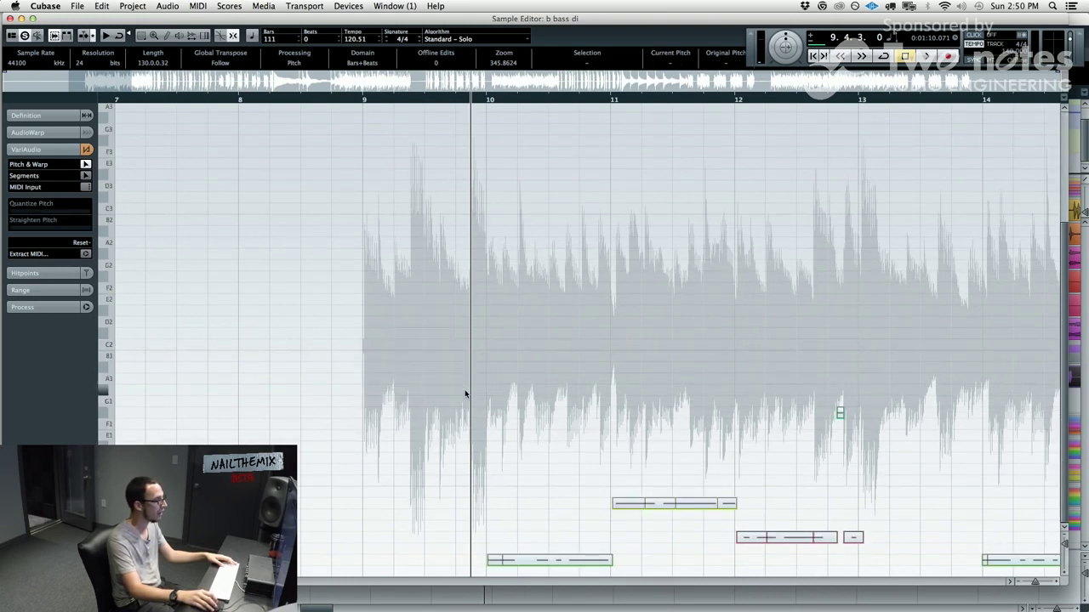
key("g")
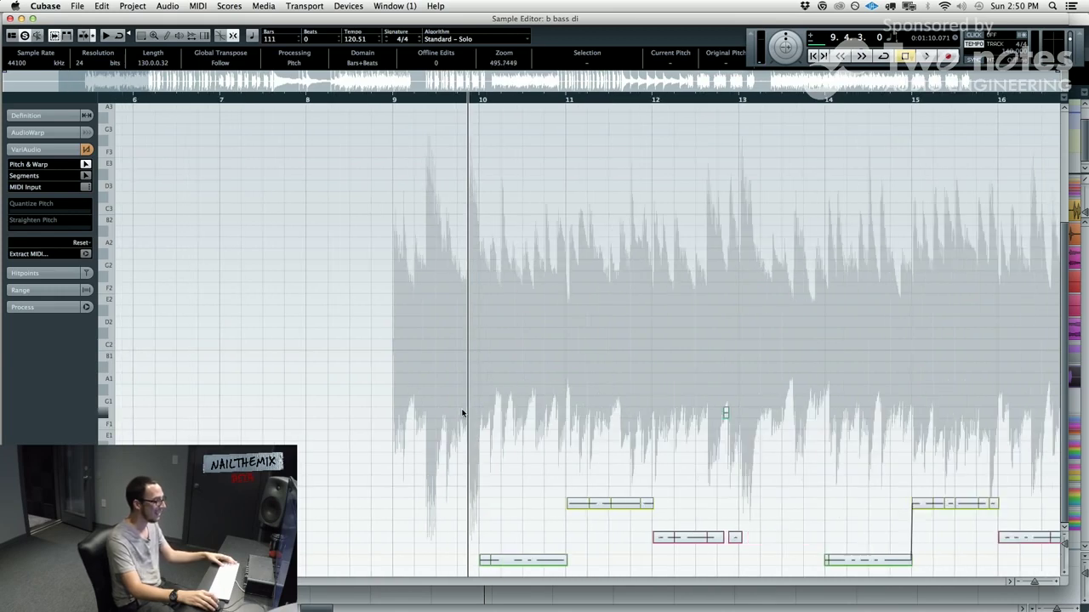
left_click_drag(692, 379, 768, 453)
key("g")
key("g")
key("g")
key("g")
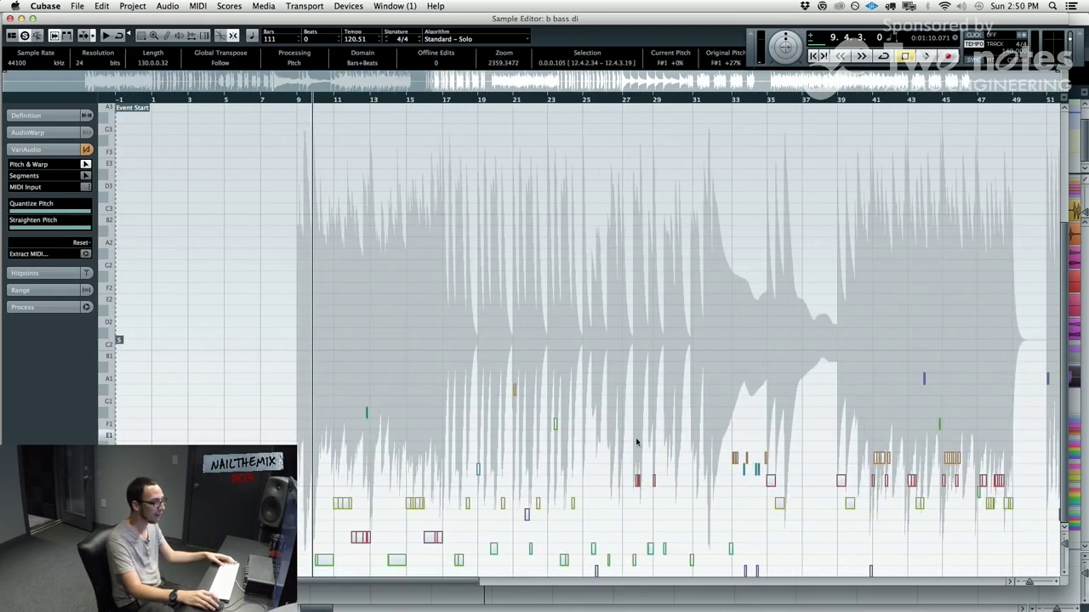
left_click(881, 380)
left_click_drag(881, 380, 930, 419)
left_click(544, 330)
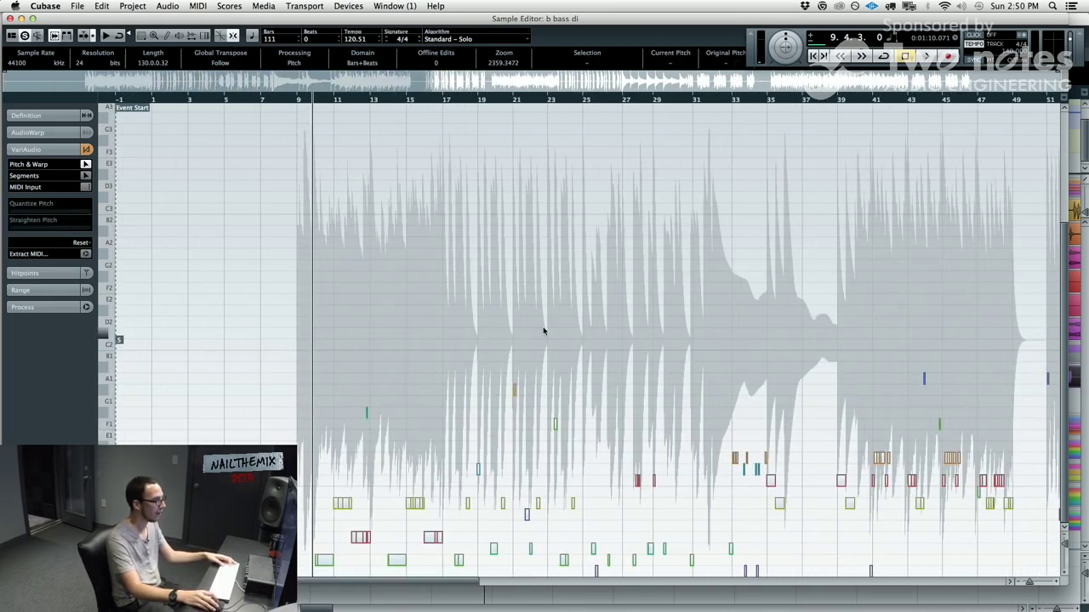
- Look through the Process, Range, Hitpoints and Definition options for b bass di and close the Sample Editor
left_click(49, 306)
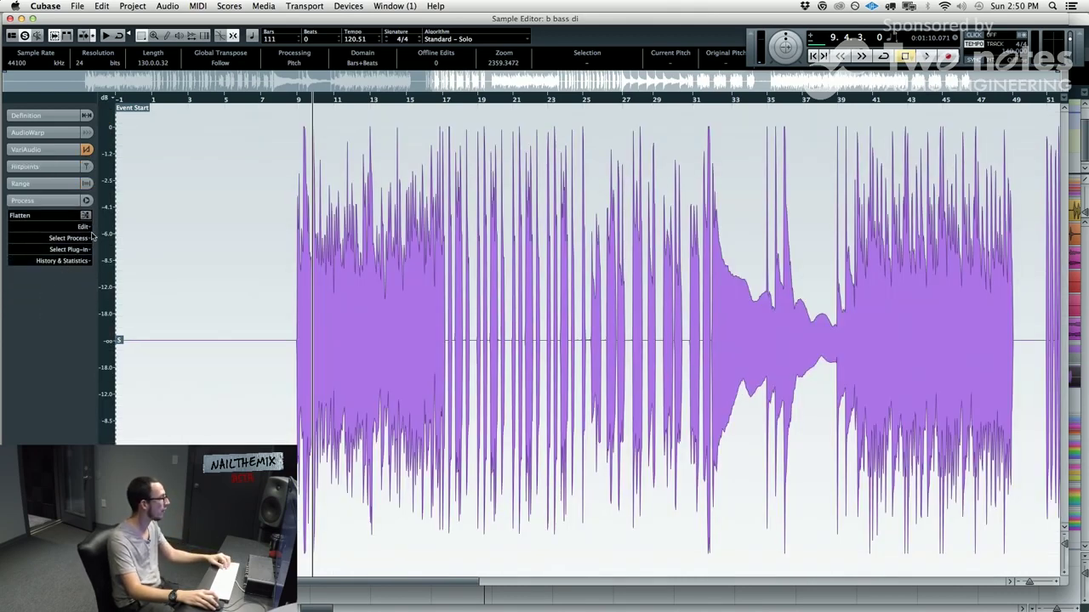
left_click(41, 184)
left_click(41, 167)
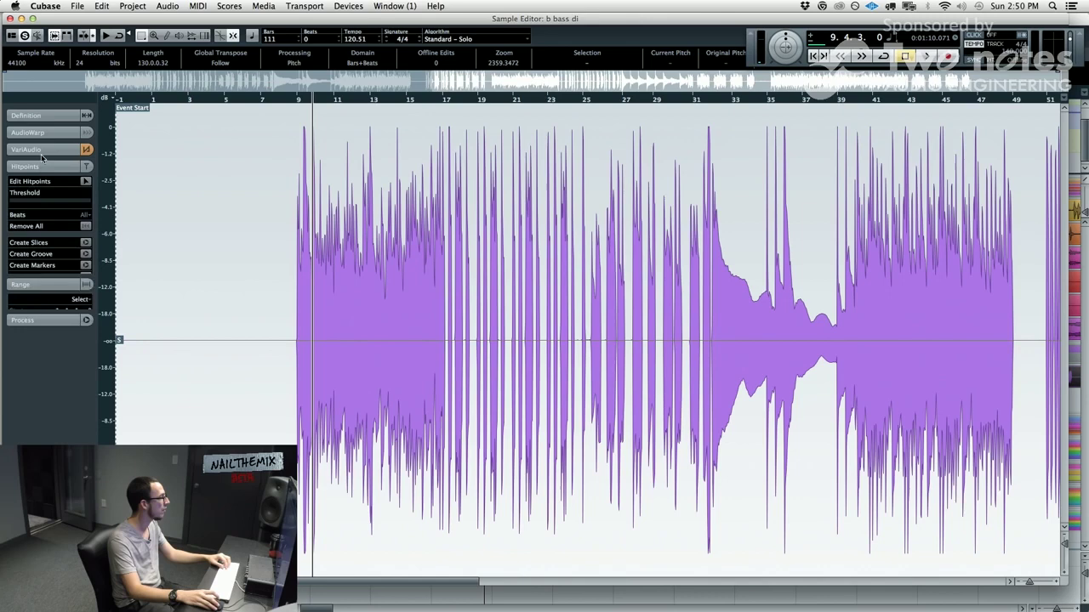
left_click(39, 116)
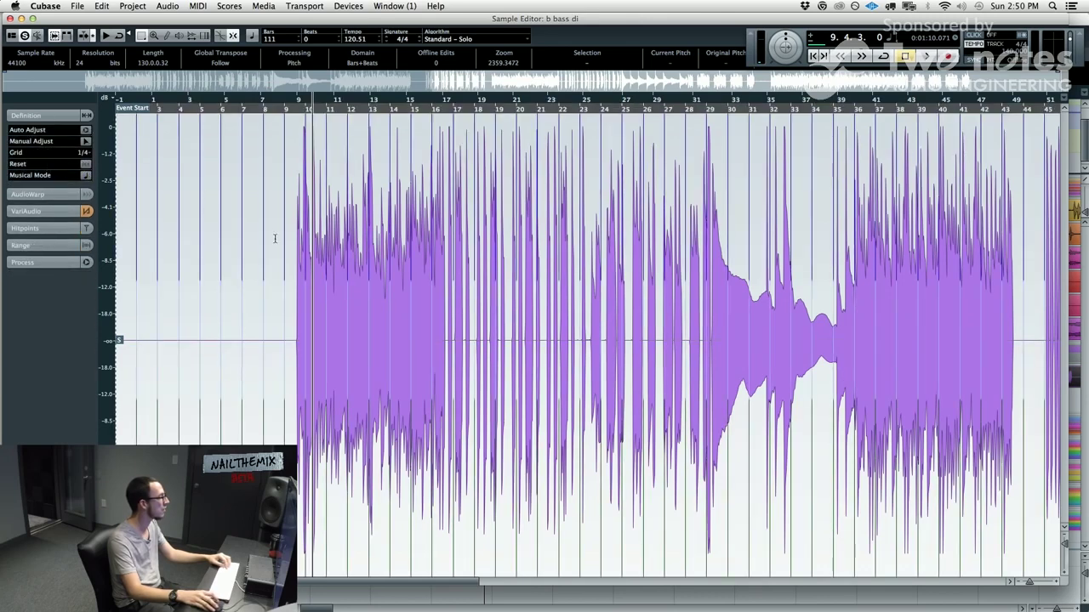
key("super+a")
left_click(219, 174)
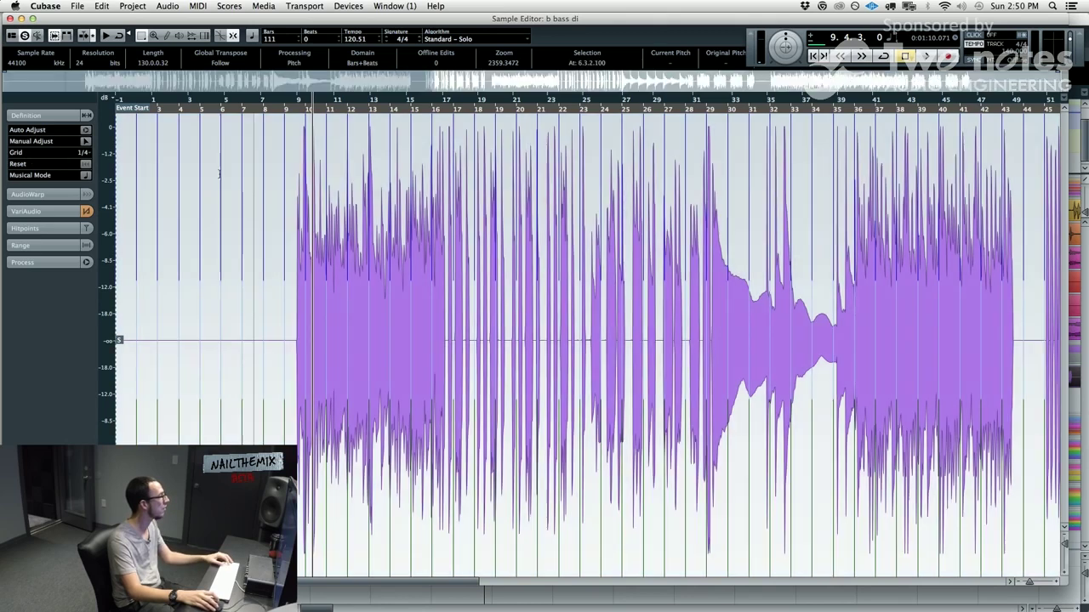
key("Return")
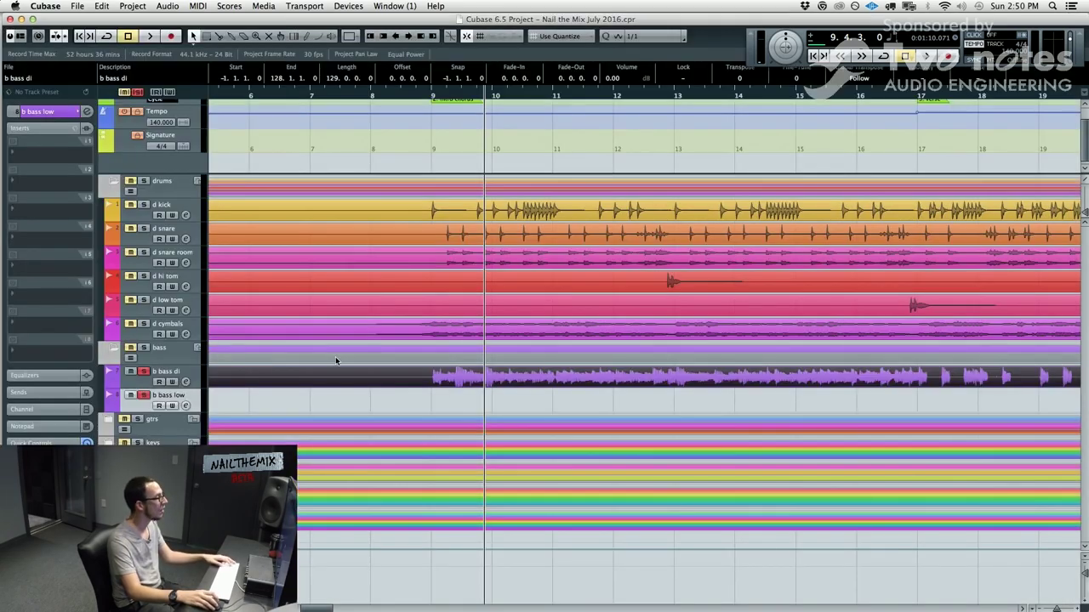
- Remove the b bass low track from the project
right_click(186, 391)
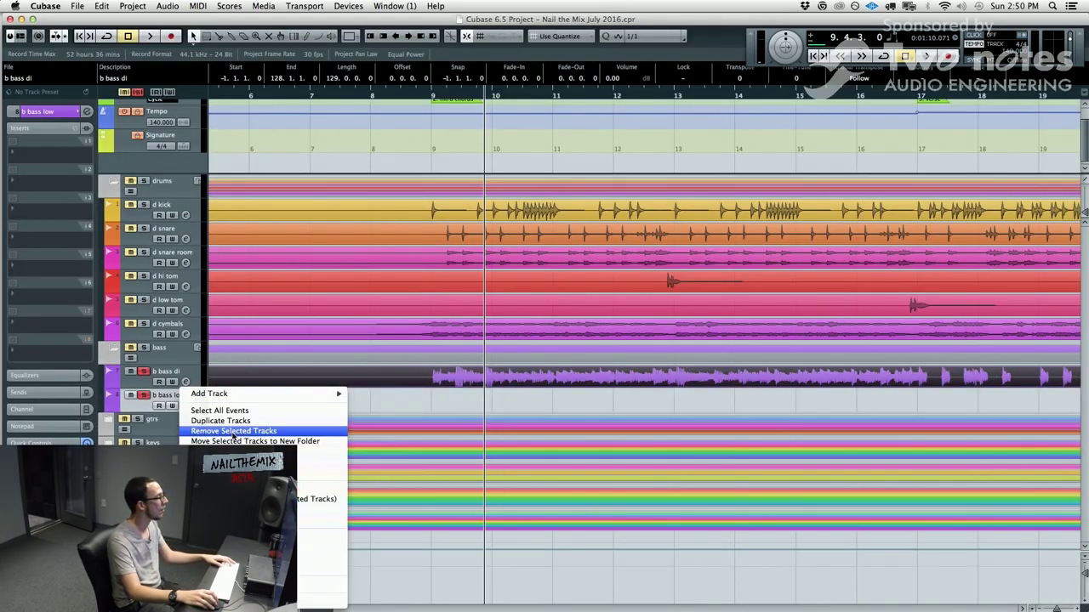
left_click(223, 436)
right_click(361, 378)
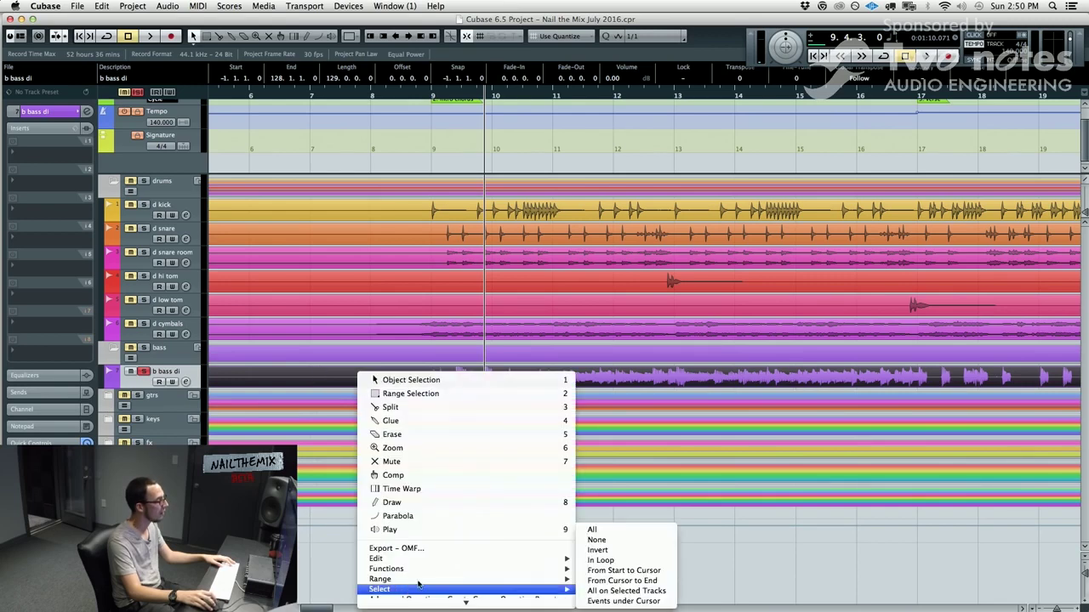
mouse_move(434, 564)
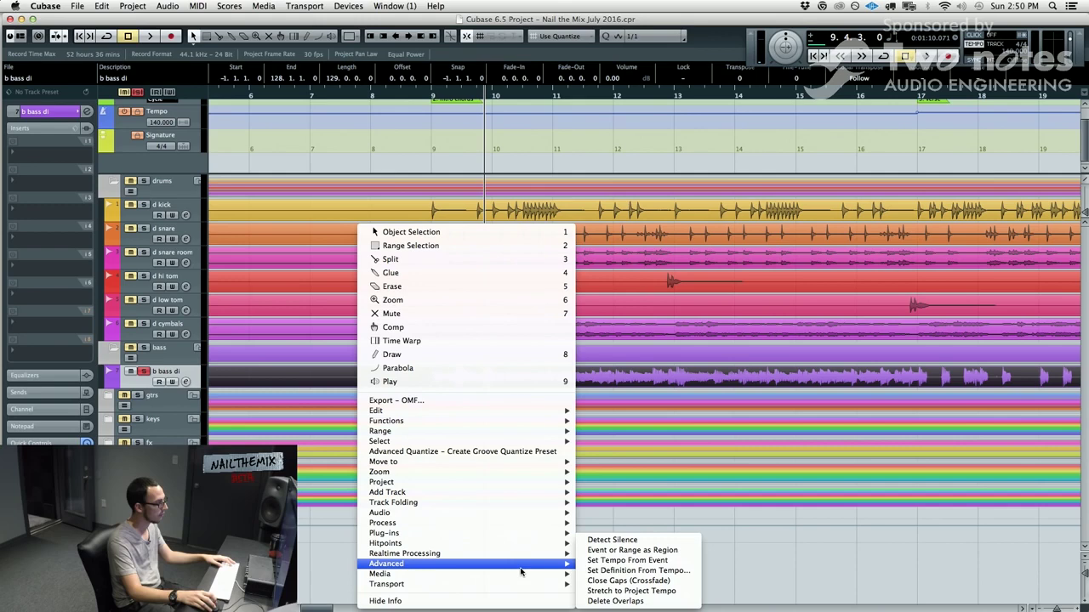
mouse_move(513, 544)
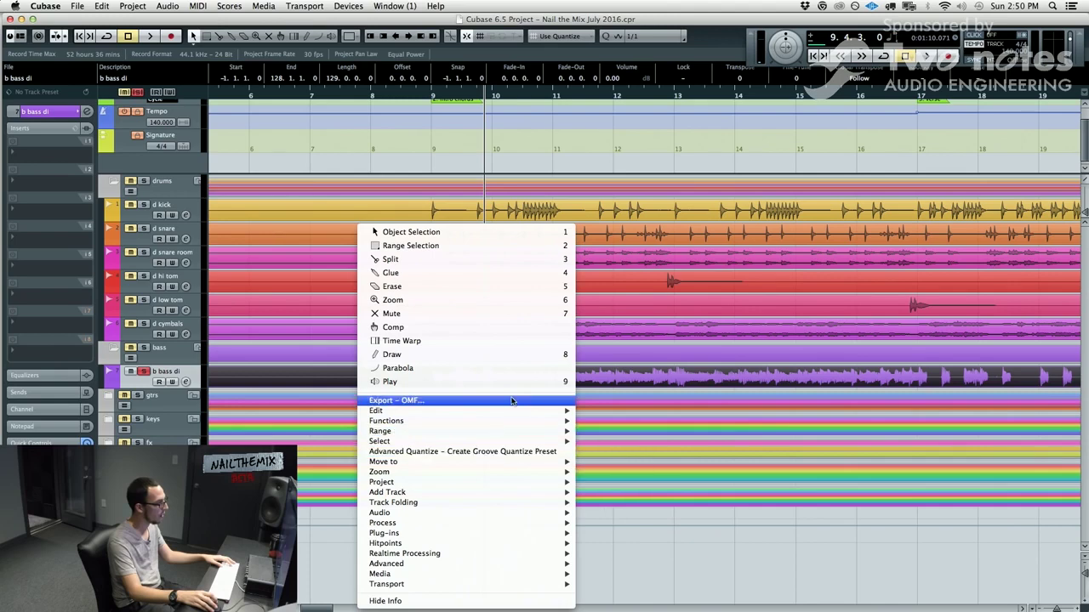
left_click(297, 388)
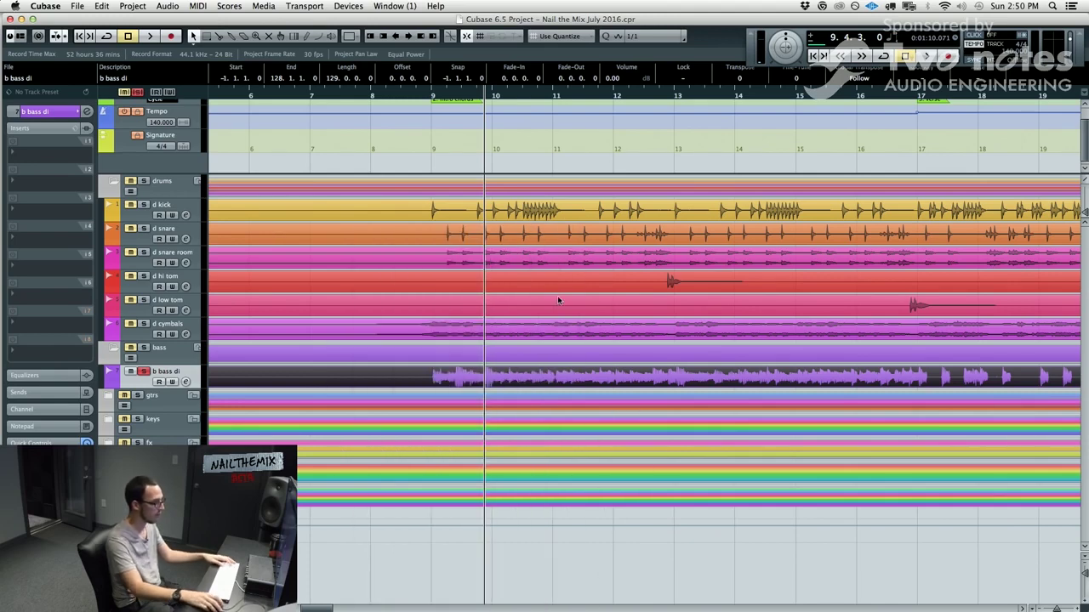
- Select the b bass di event and play the project from 9.4.3 to listen to the bass
key("shift+f")
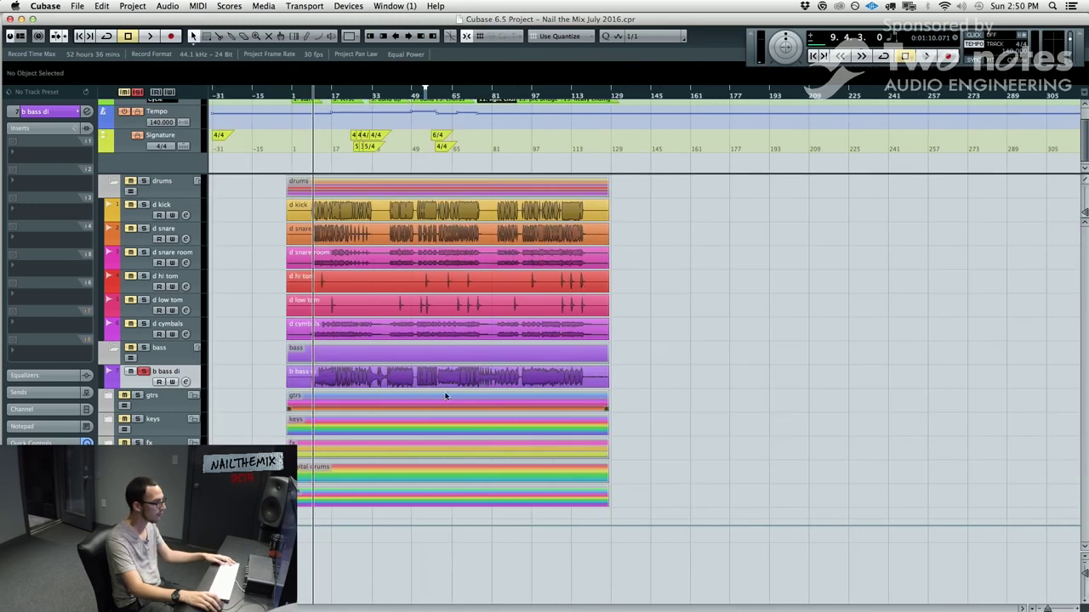
left_click(447, 371)
scroll(330, 380, "up", 10)
left_click_drag(370, 392, 306, 376)
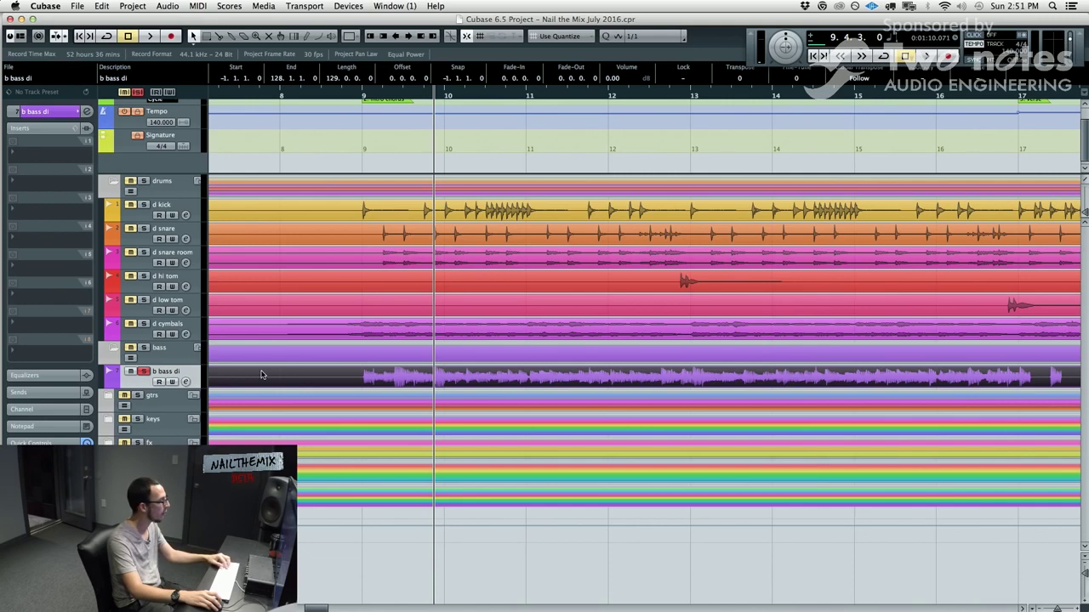
key("space")
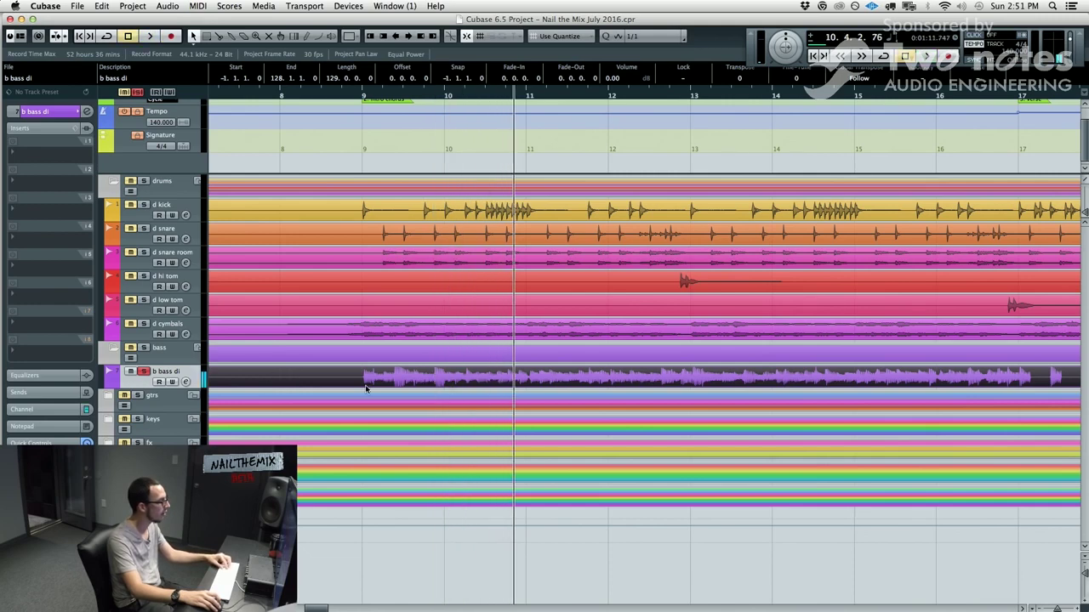
- Reopen the b bass di event in the Sample Editor and reset its VariAudio Pitch + Warp Changes
double_click(366, 384)
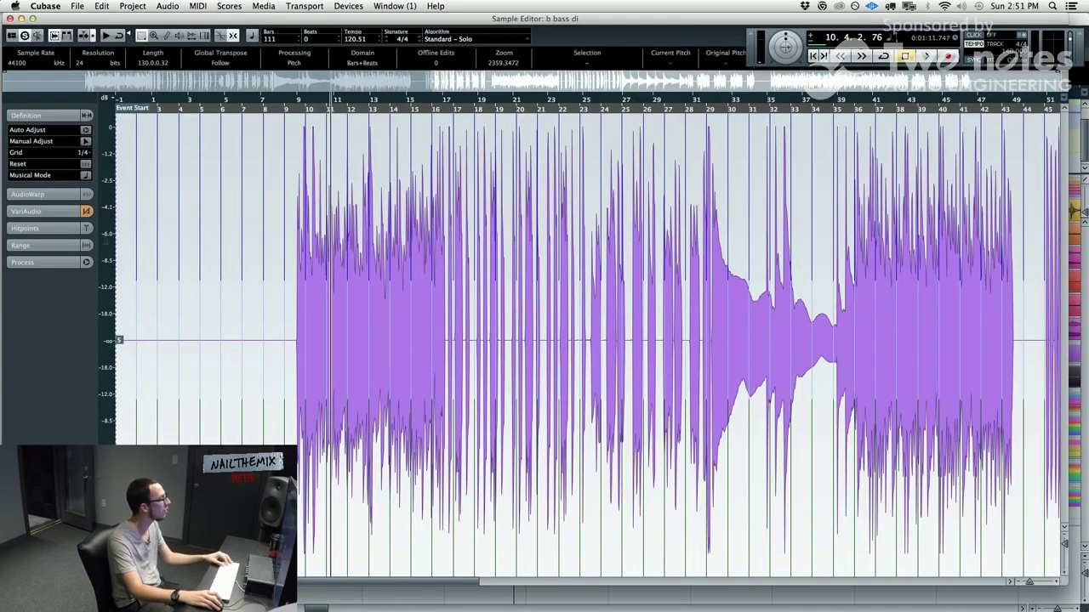
left_click(57, 210)
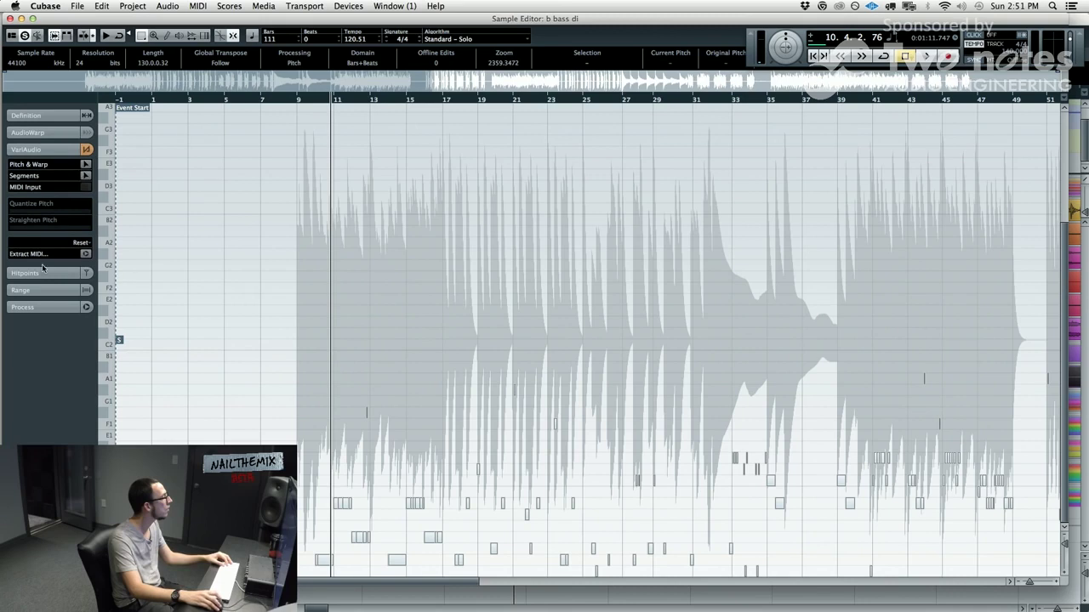
left_click(79, 243)
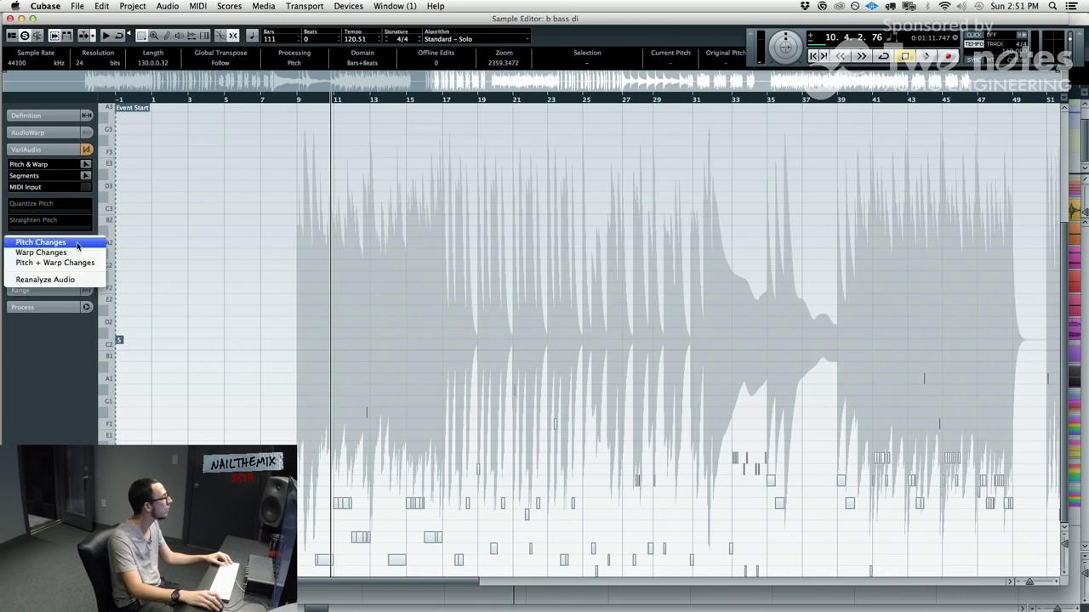
left_click(40, 264)
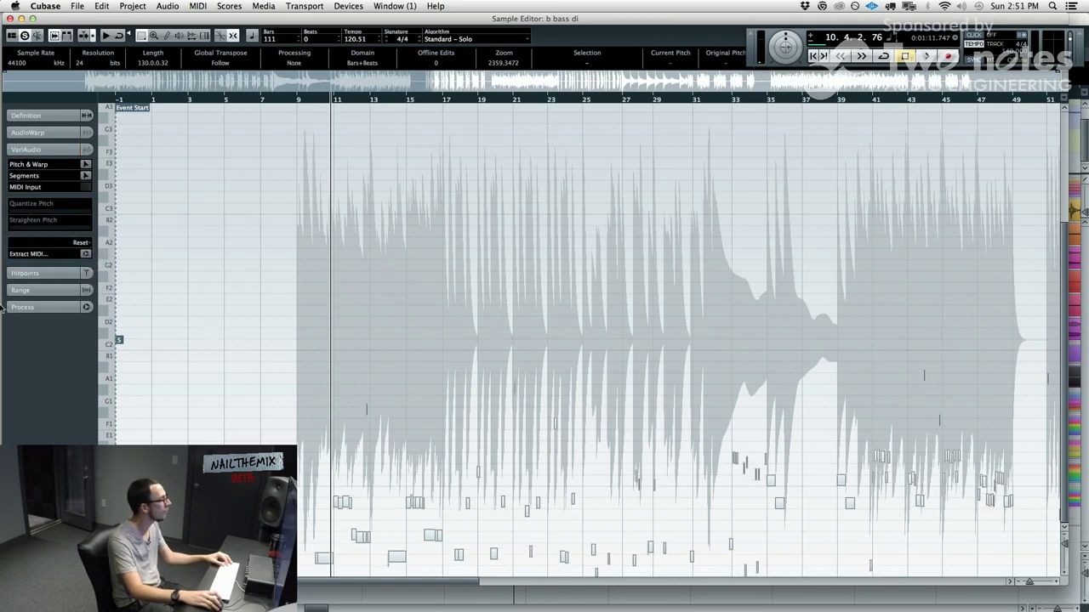
left_click(79, 244)
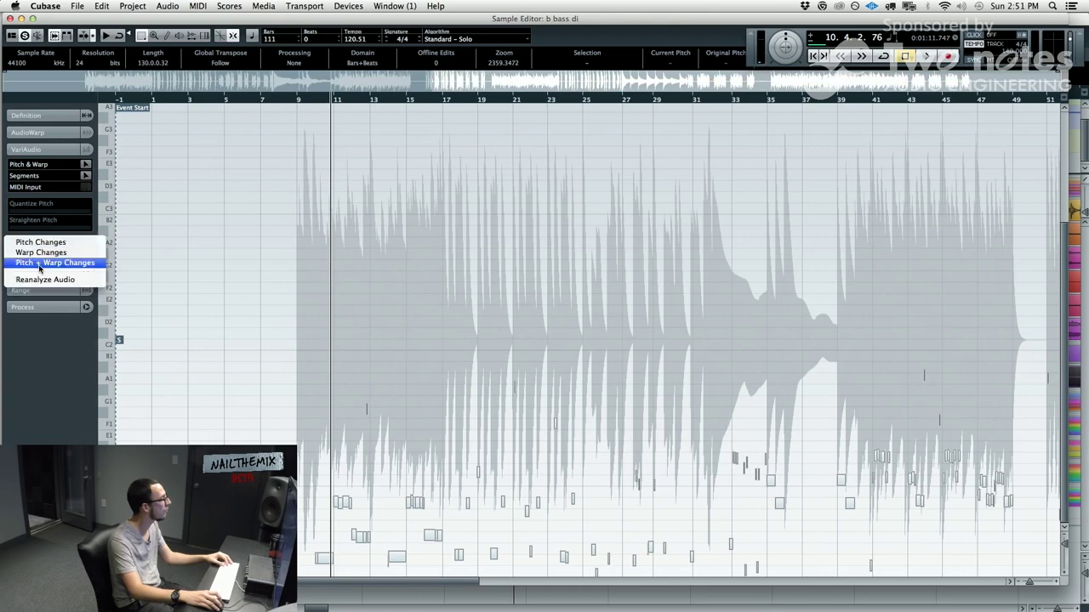
left_click(43, 264)
- Look through the Process, Hitpoints, AudioWarp, Definition and VariAudio options for b bass di in the Sample Editor
left_click(49, 279)
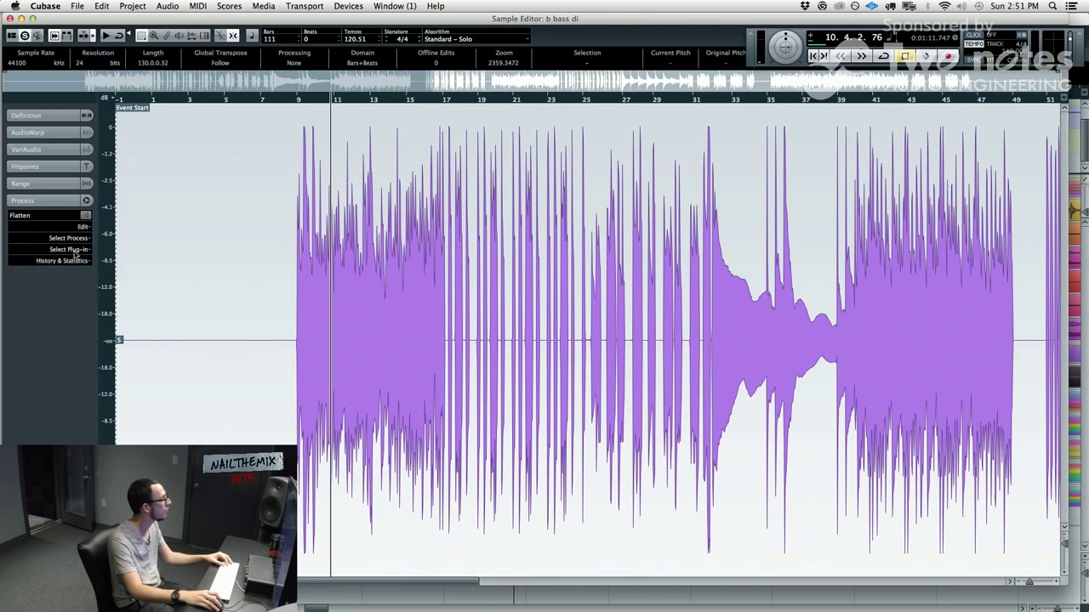
left_click(75, 252)
left_click(70, 240)
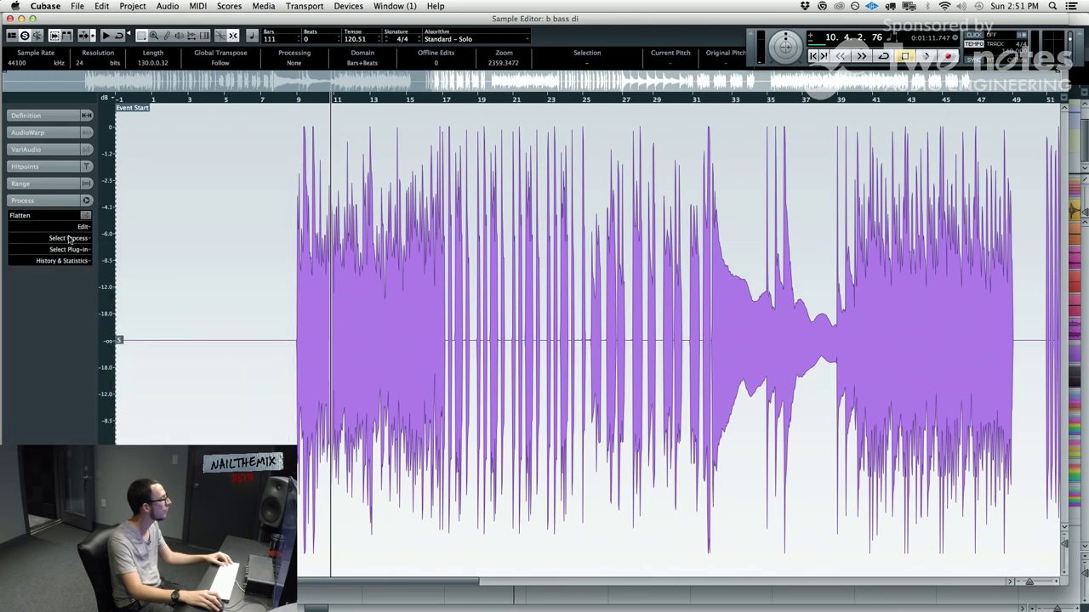
left_click(49, 168)
left_click(51, 150)
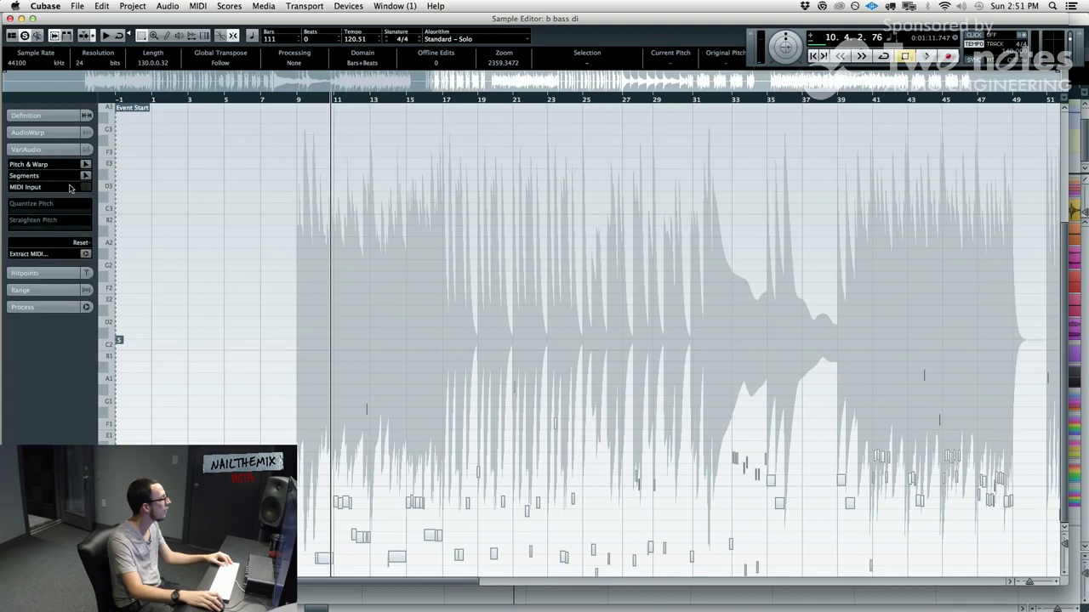
left_click(45, 273)
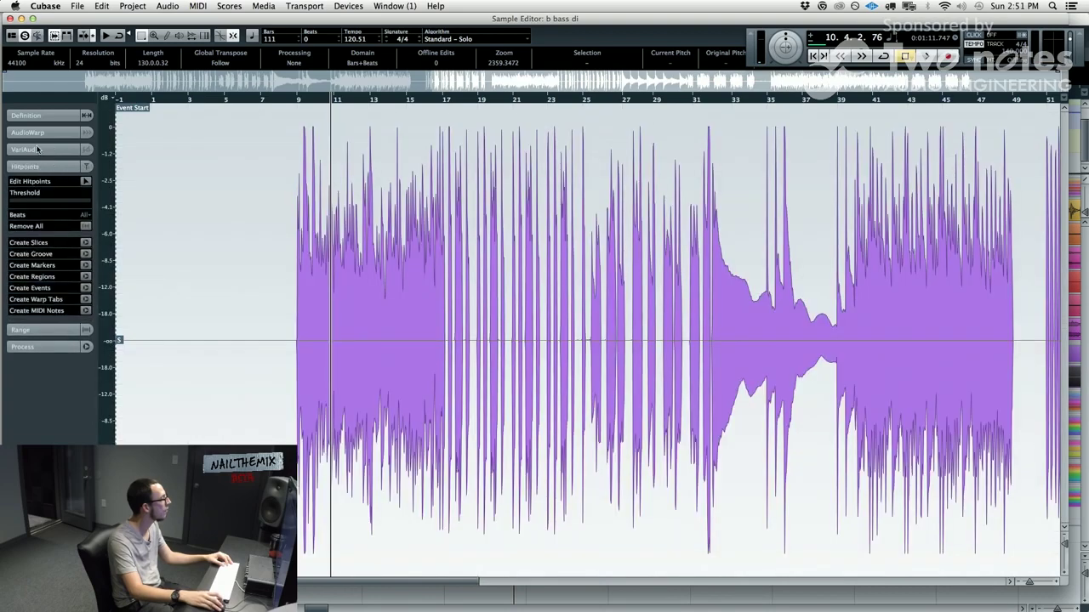
left_click(43, 133)
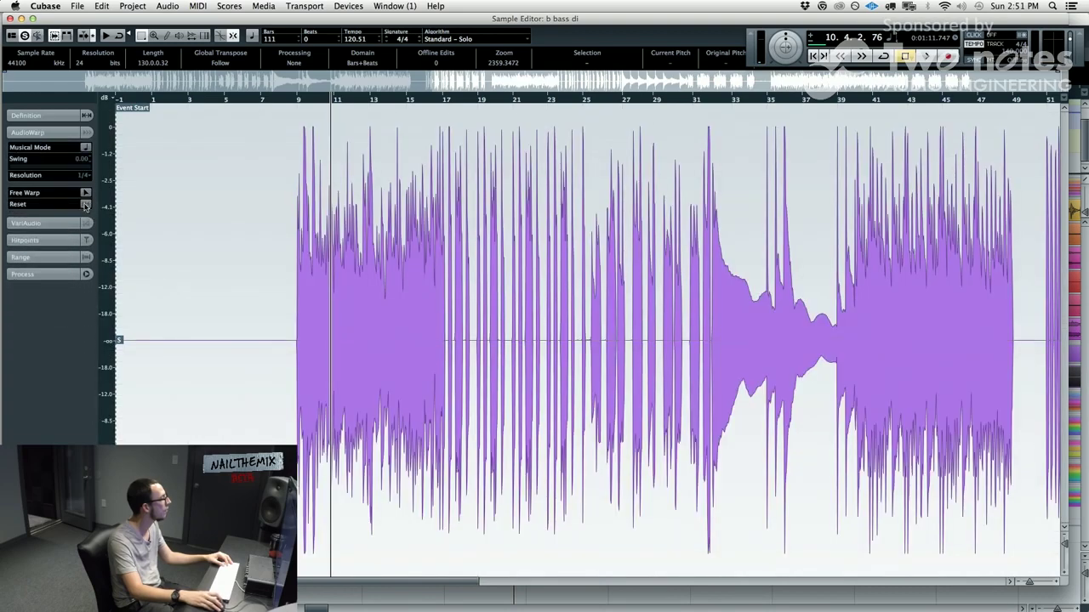
left_click(45, 117)
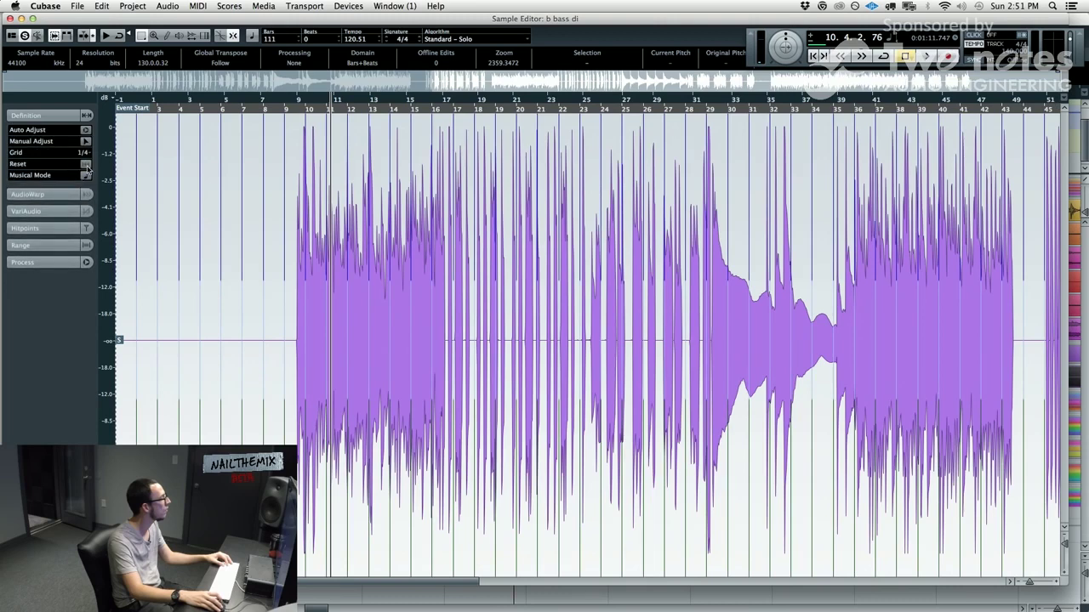
left_click(40, 211)
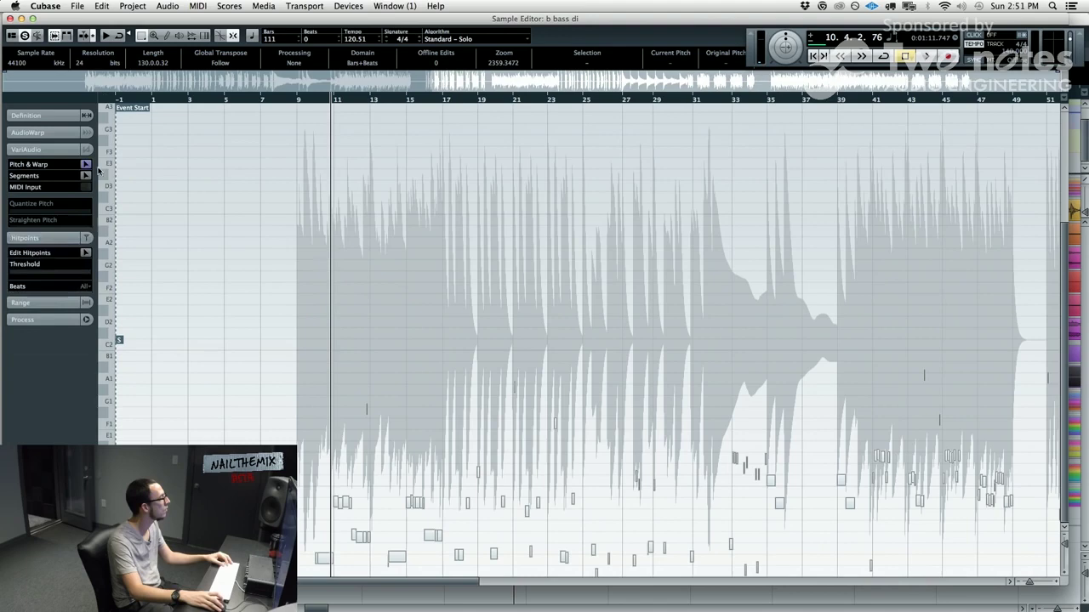
- Delete the entire audio range of b bass di, proceeding with invalidating its VariAudio data, and return to the full project overview
key("space")
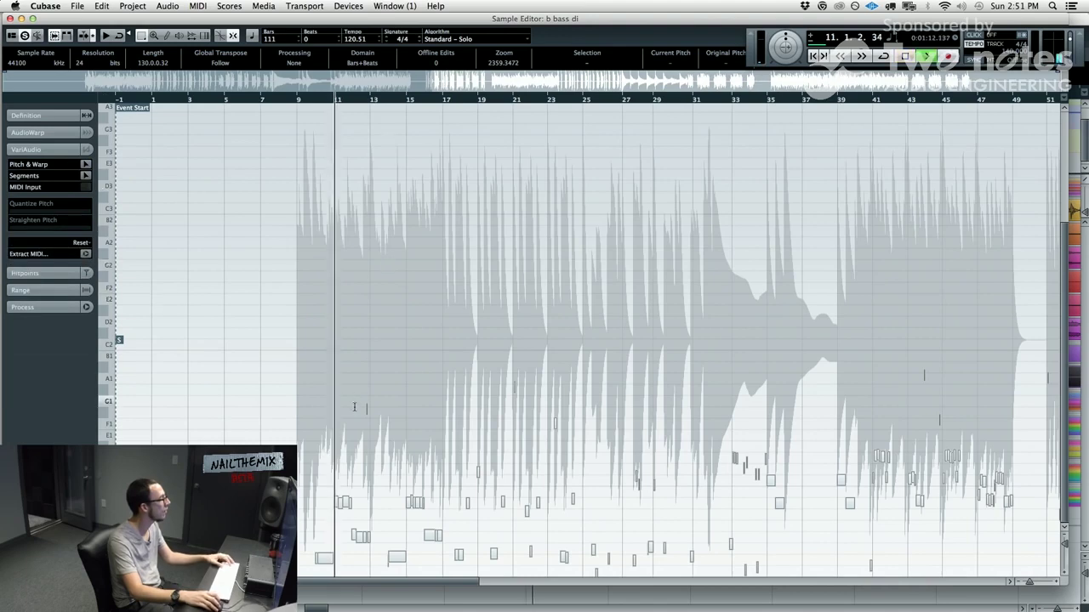
key("super+a")
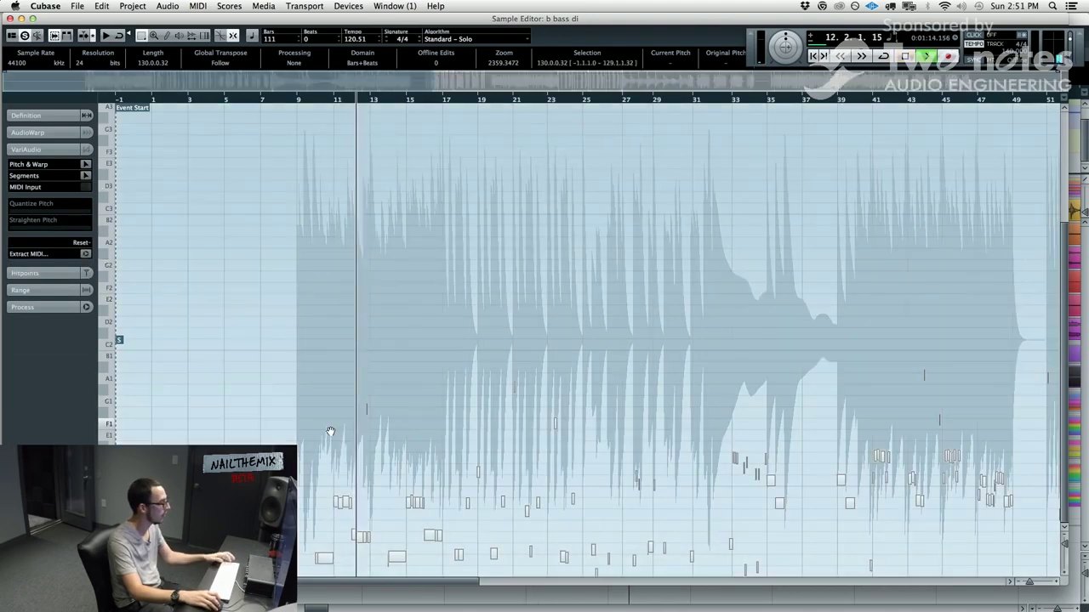
key("Delete")
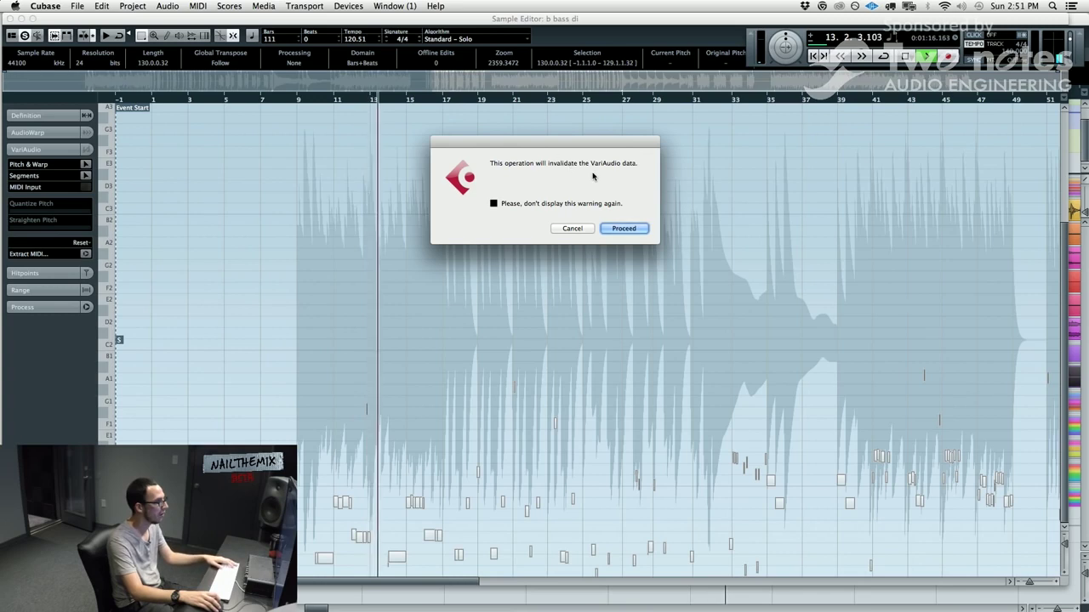
left_click(624, 230)
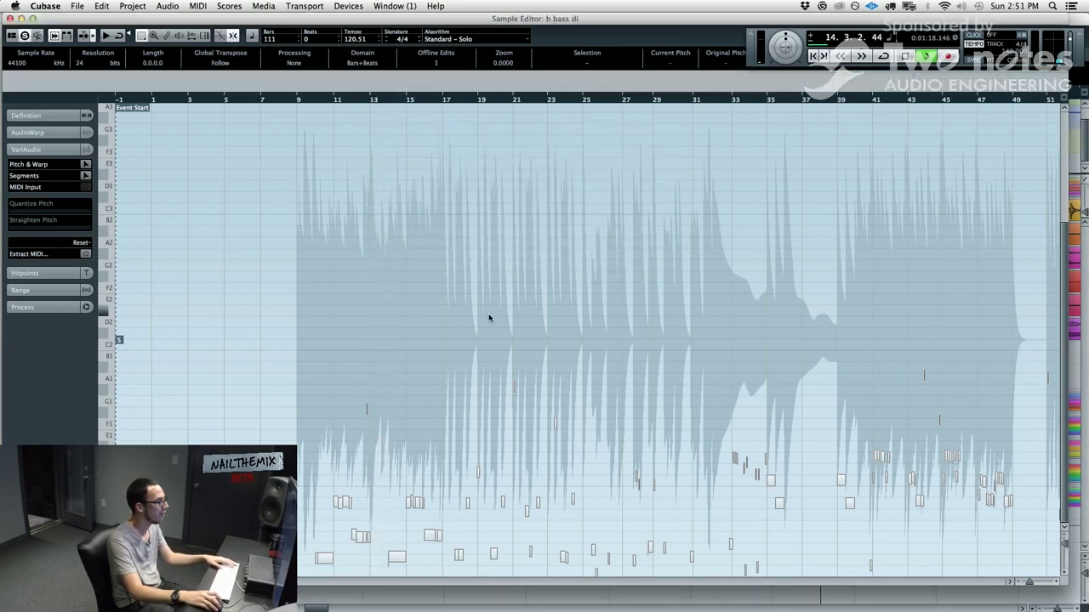
key("space")
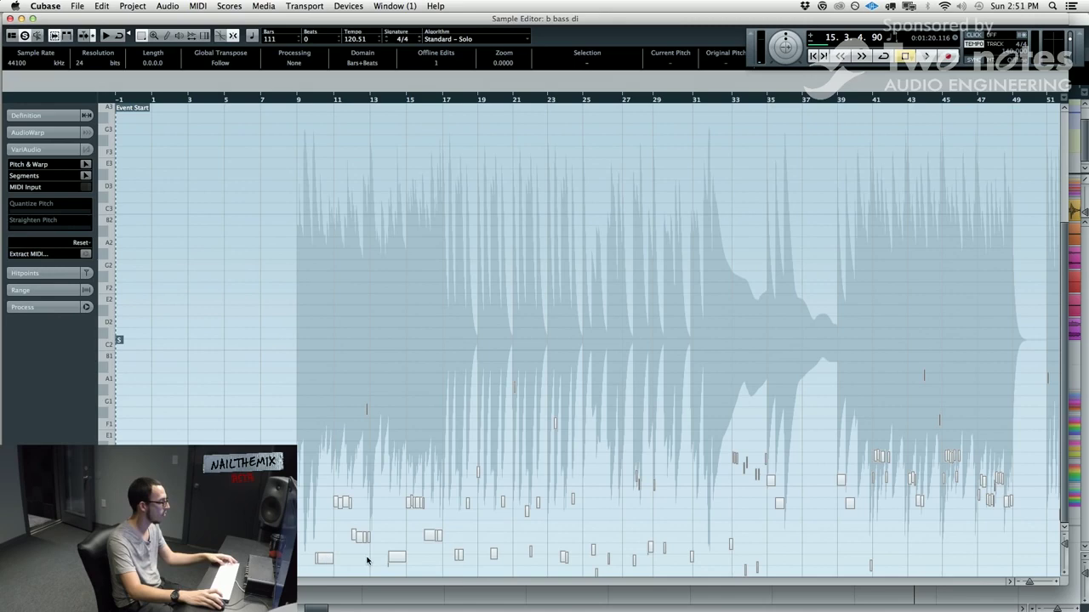
key("Return")
scroll(428, 365, "down", 10)
left_click(373, 332)
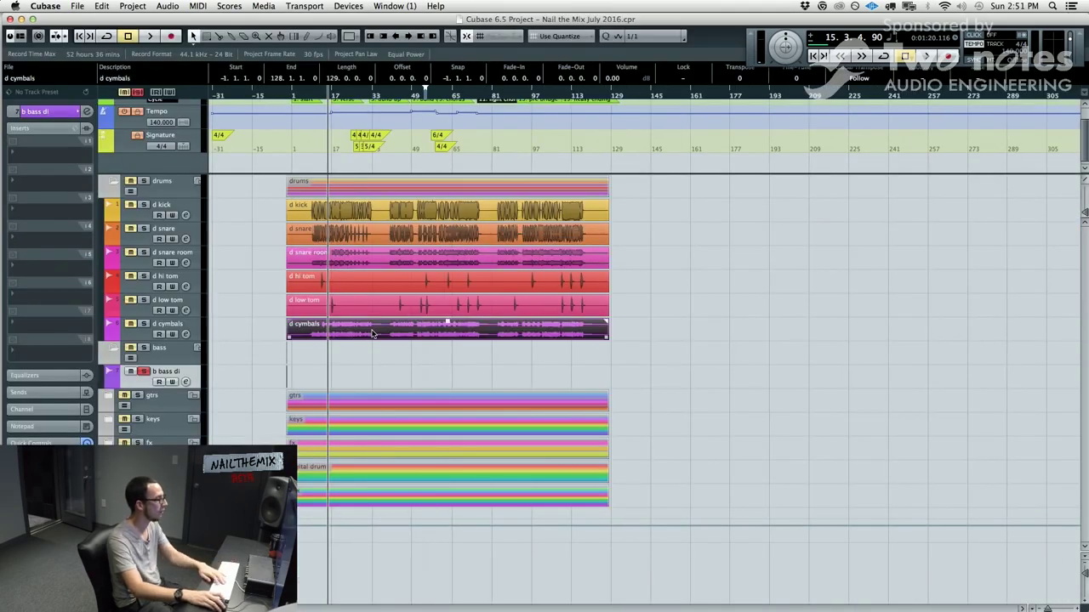
- Delete the leftover sliver of the bass event at the start of the b bass di track
left_click(263, 372)
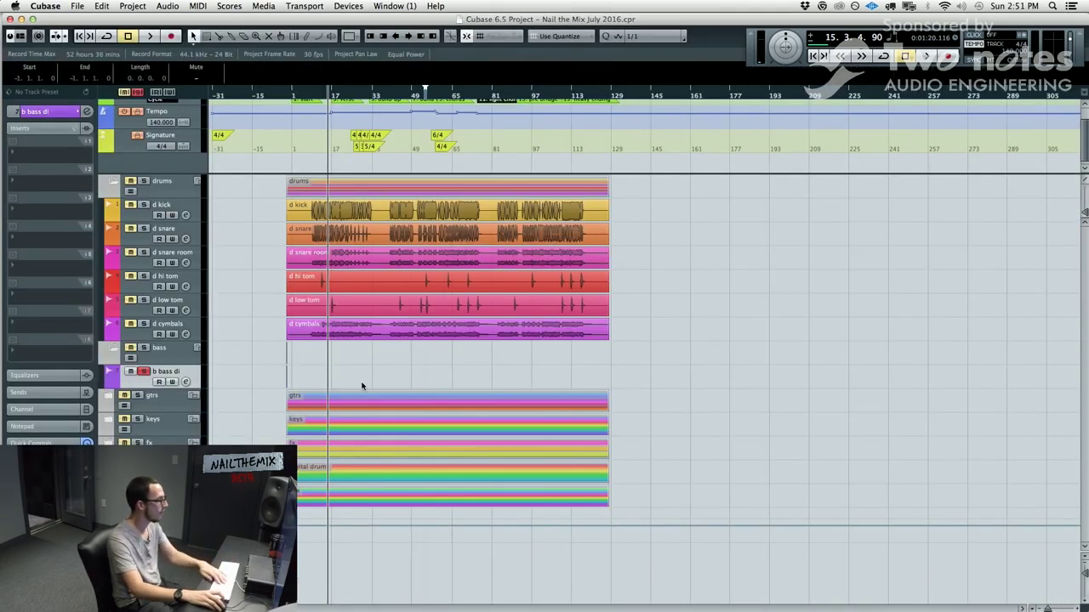
key("Delete")
scroll(257, 351, "up", 10)
scroll(284, 376, "down", 10)
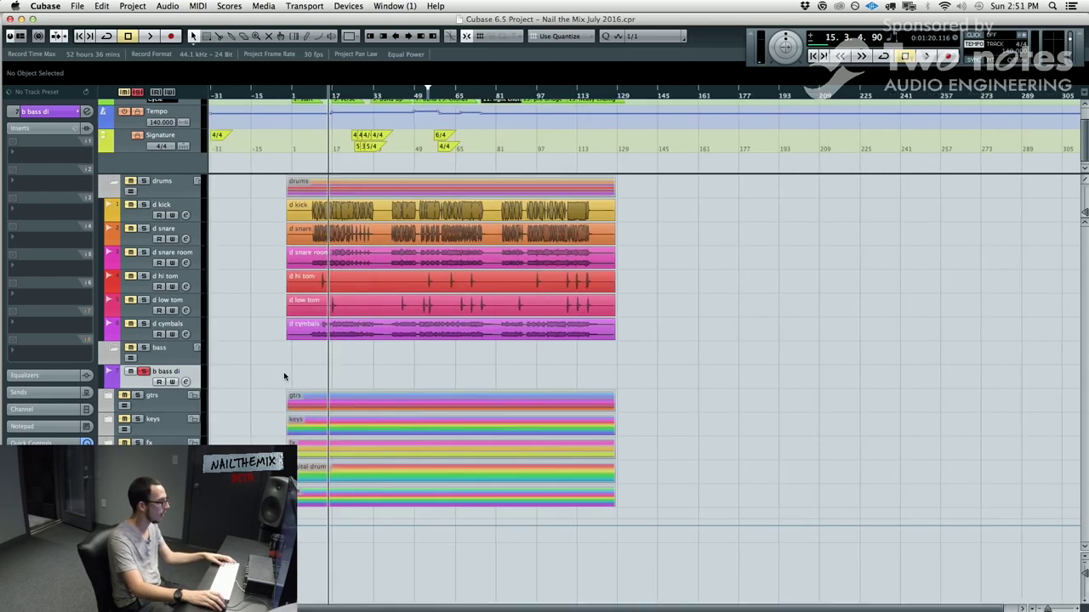
- Import b bass di.wav from the Broken Statues folder onto the b bass di track and move it to start at -1.1.1.0
scroll(285, 377, "up", 3)
left_click(77, 6)
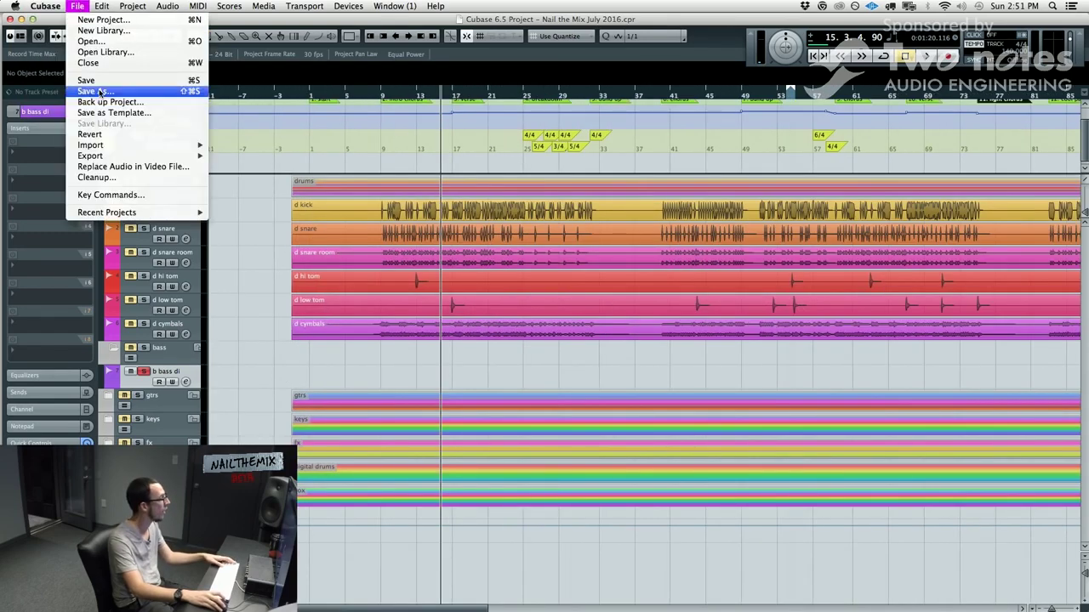
mouse_move(162, 145)
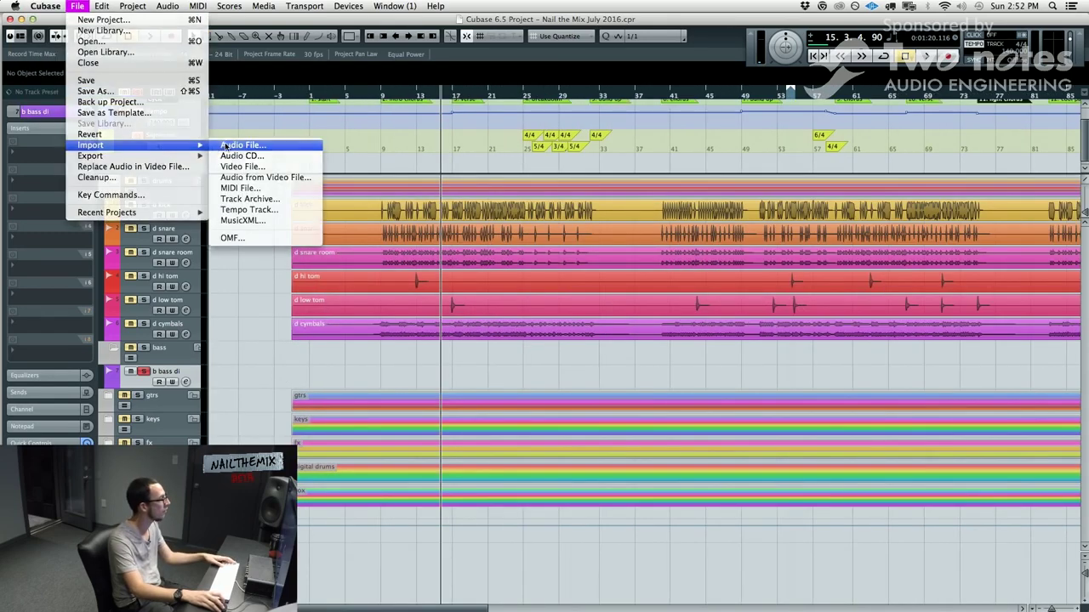
left_click(241, 145)
left_click(639, 111)
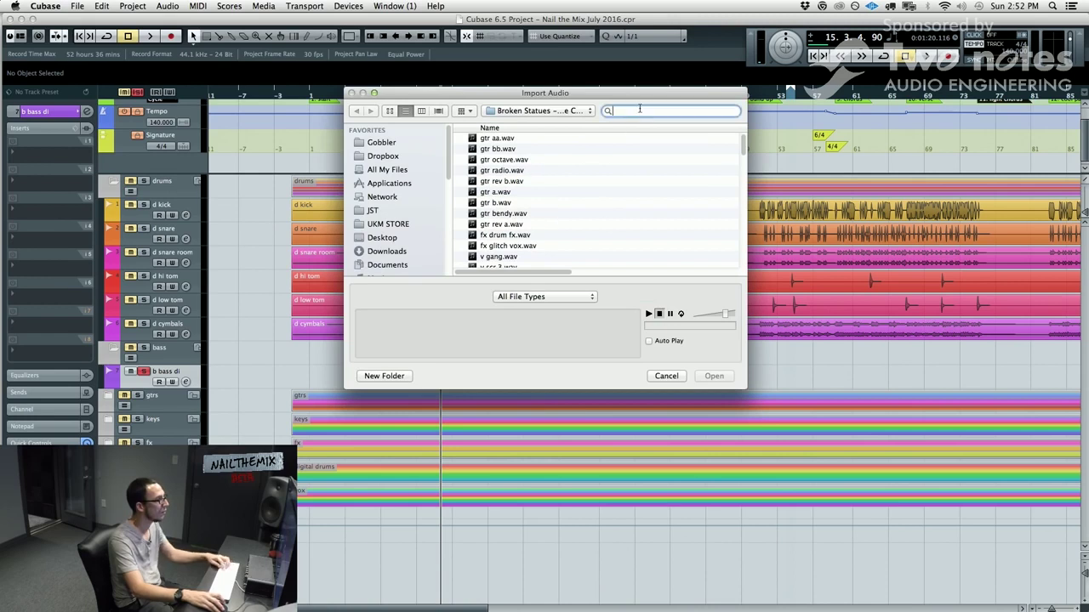
type("bass")
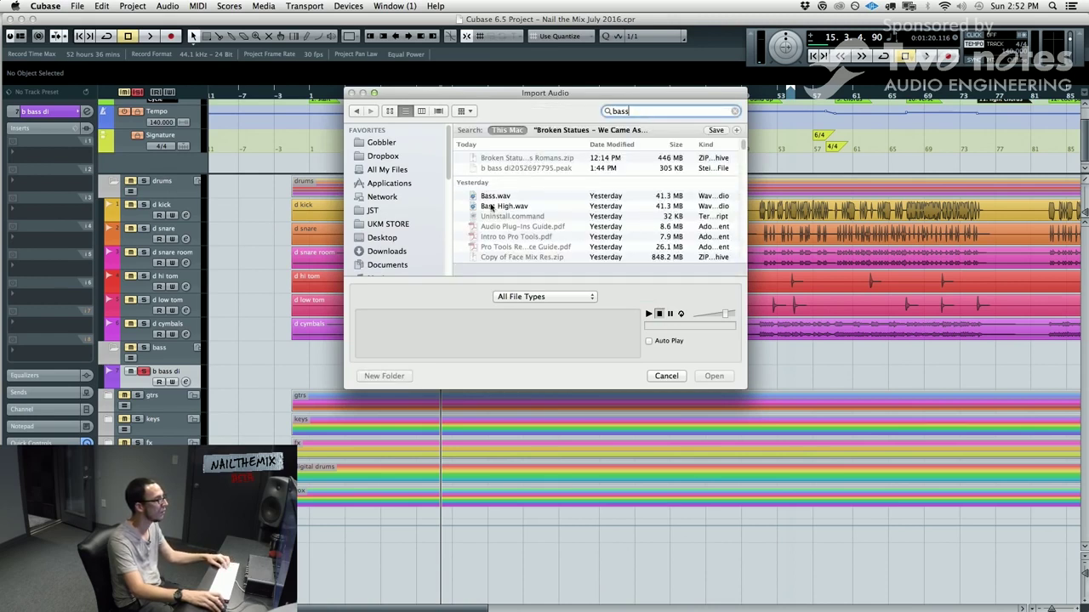
left_click(491, 197)
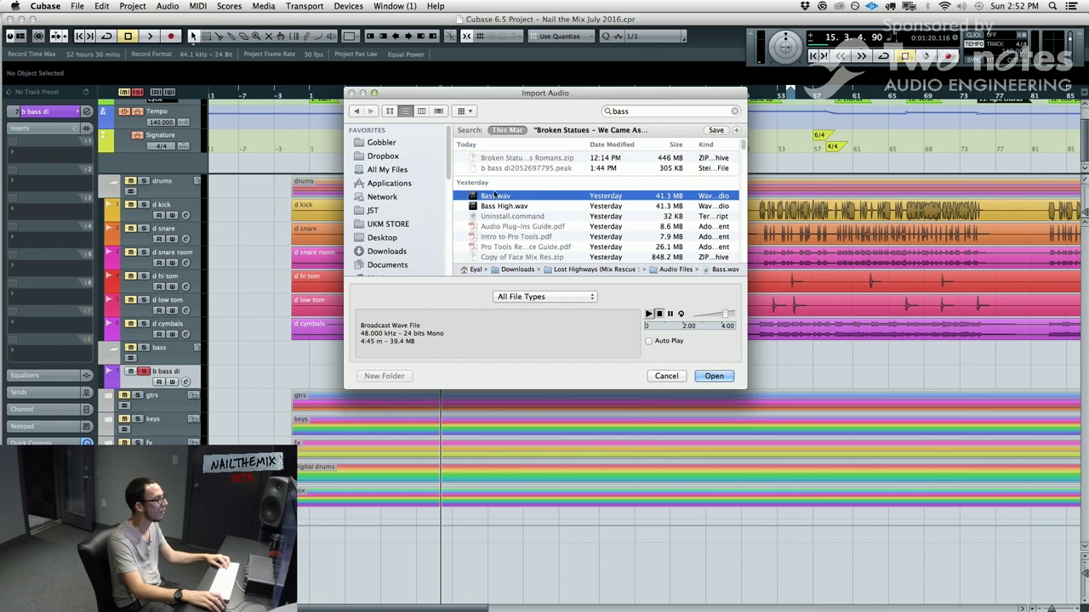
left_click(566, 130)
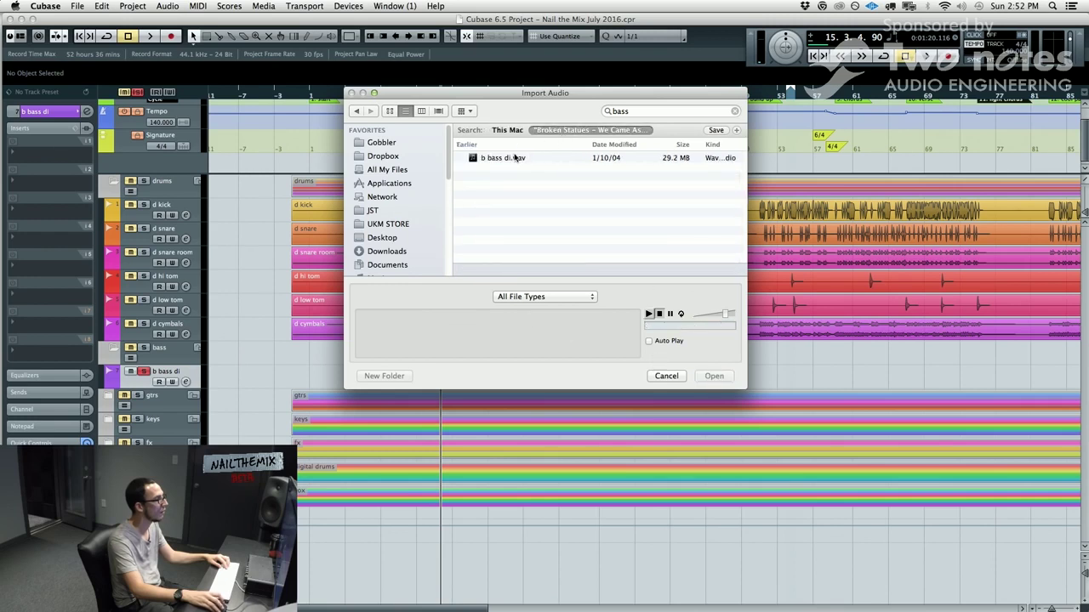
left_click(515, 158)
left_click(715, 376)
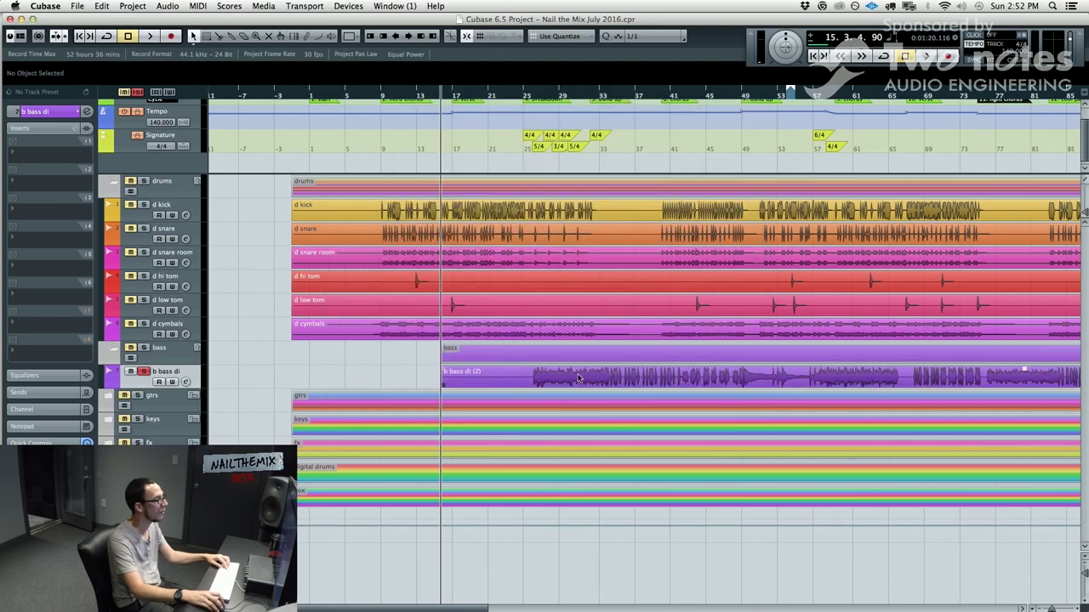
left_click_drag(537, 382, 387, 382)
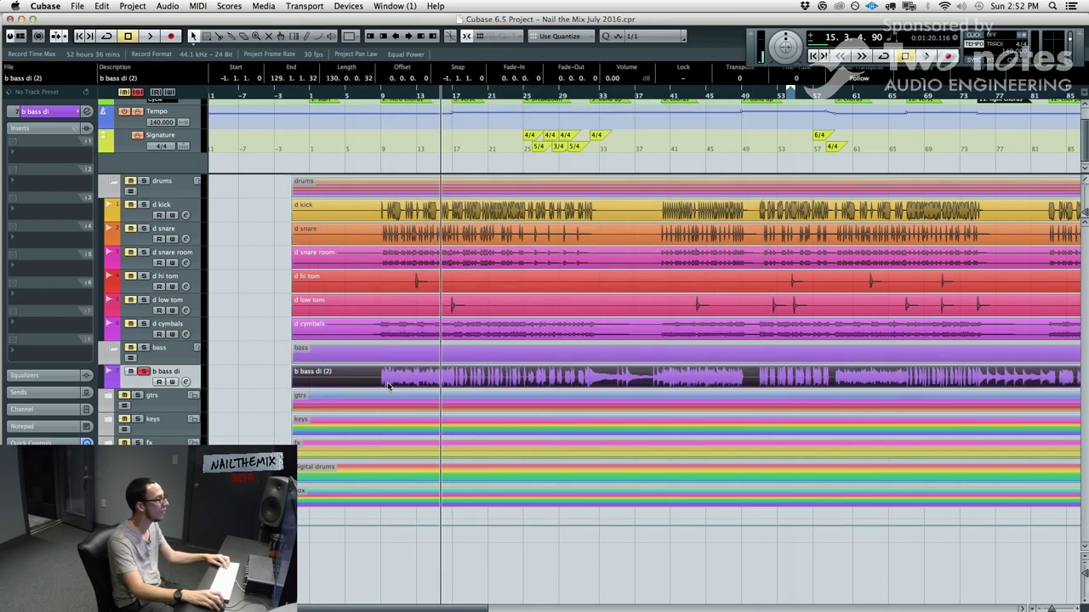
- Play the imported bass, check its waveform in the Sample Editor, and return to the project
key("space")
double_click(307, 382)
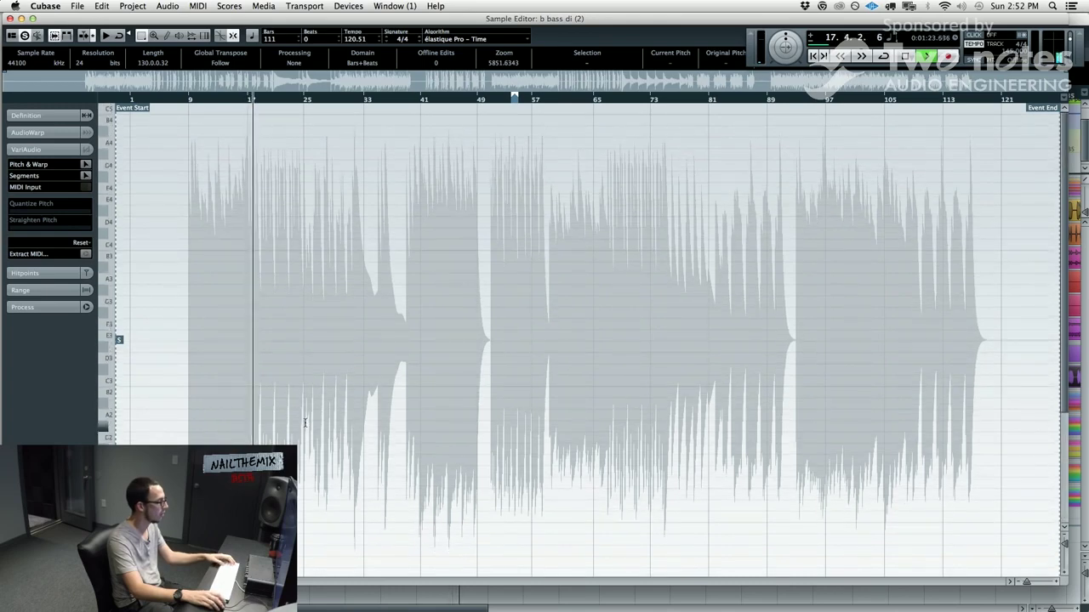
key("super+w")
left_click(236, 381)
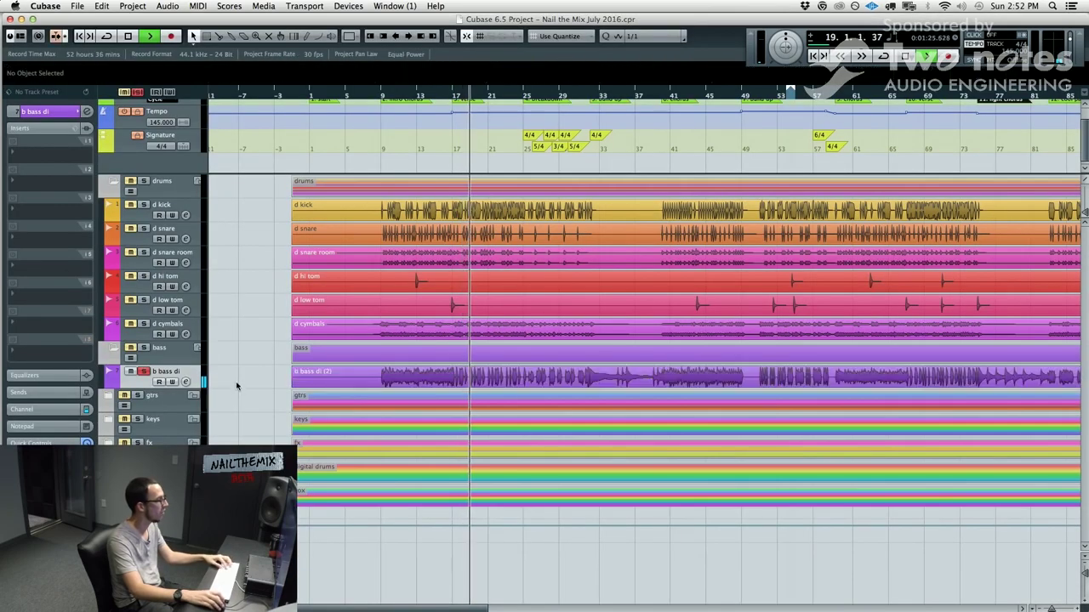
- Set the playback position to 9.1.1.0 and select the imported b bass di event
scroll(419, 149, "up", 3)
scroll(417, 142, "left", 2)
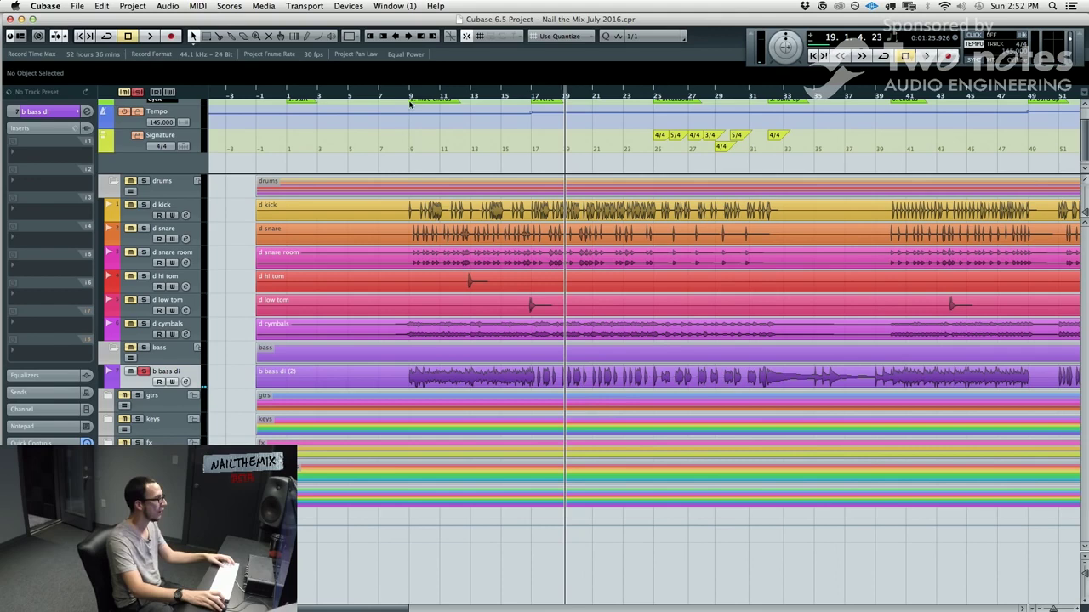
left_click(409, 101)
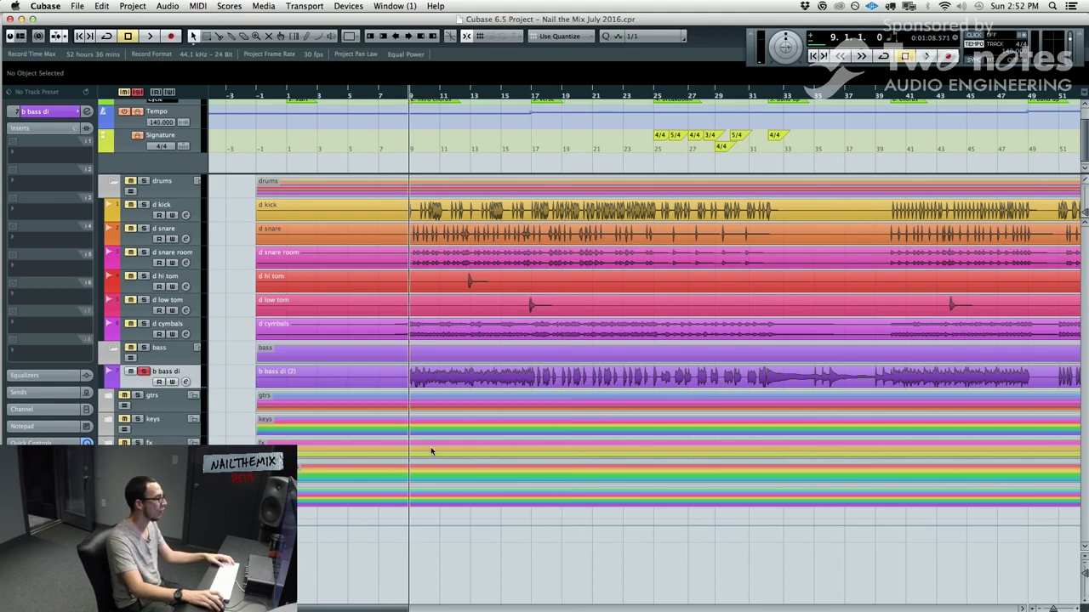
left_click(381, 384)
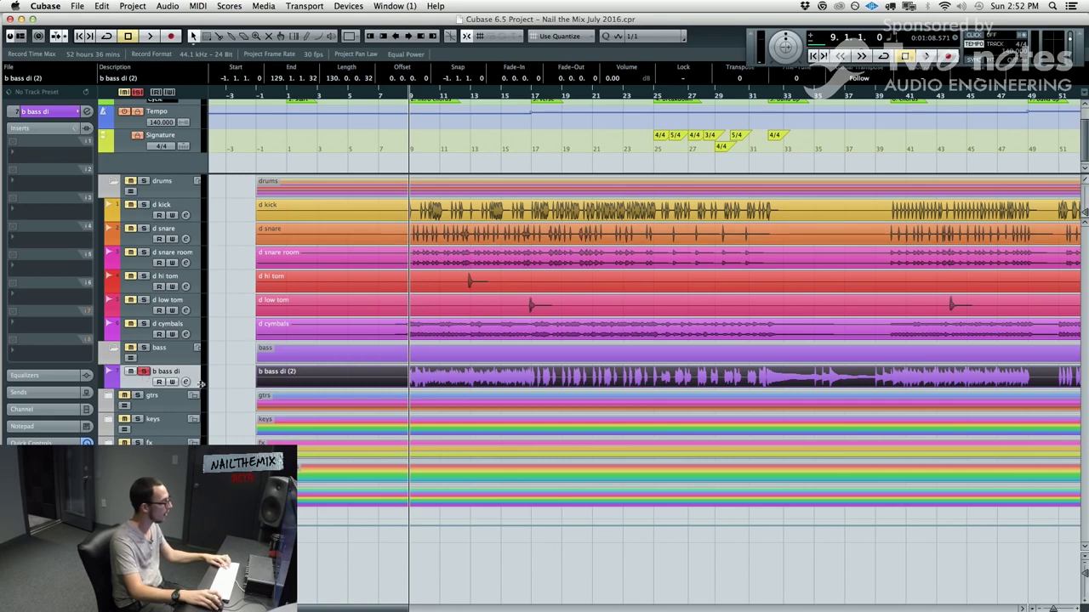
- Load POD Farm Guitar Amps in the third insert slot of b bass di and look through its amp models
left_click(26, 213)
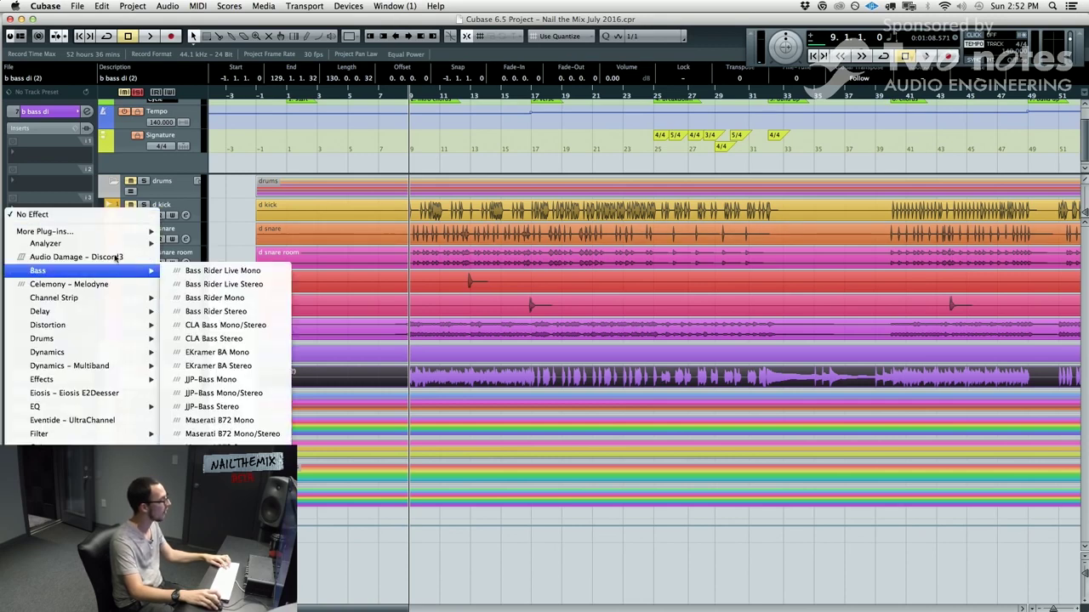
mouse_move(102, 231)
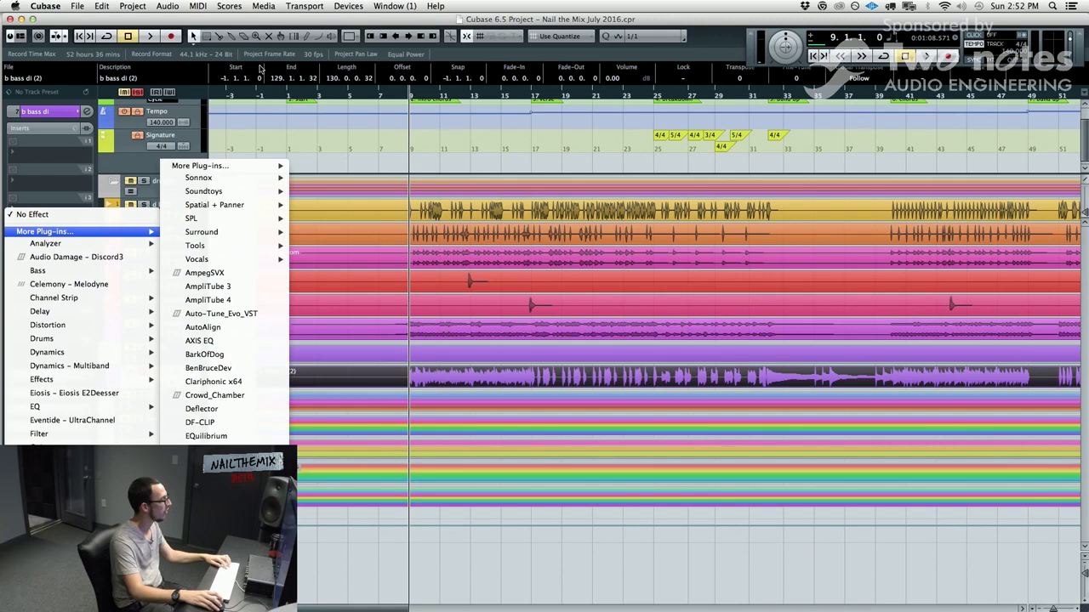
mouse_move(283, 169)
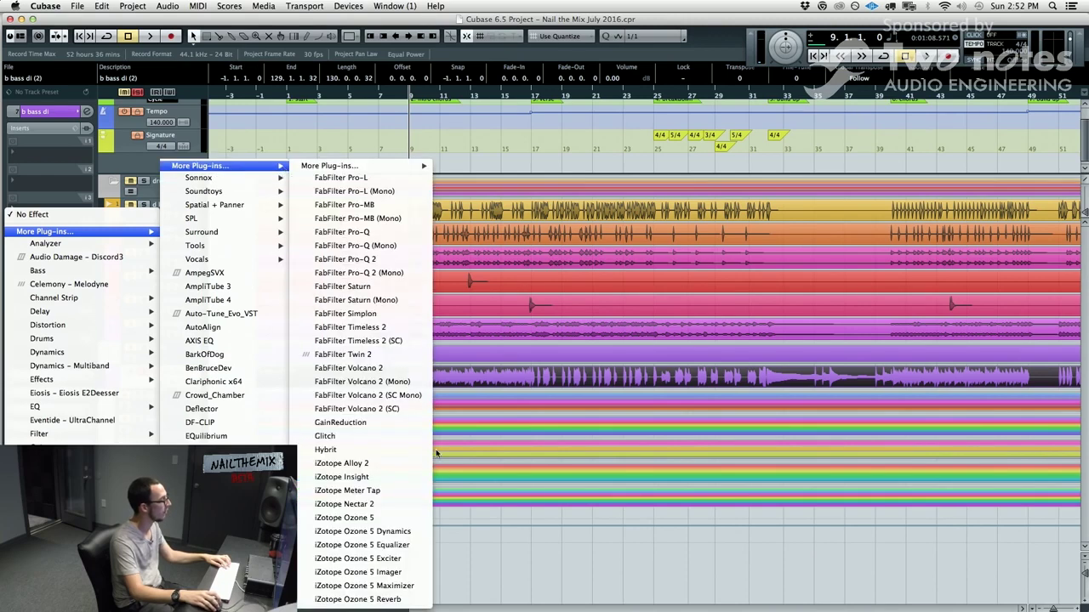
mouse_move(102, 607)
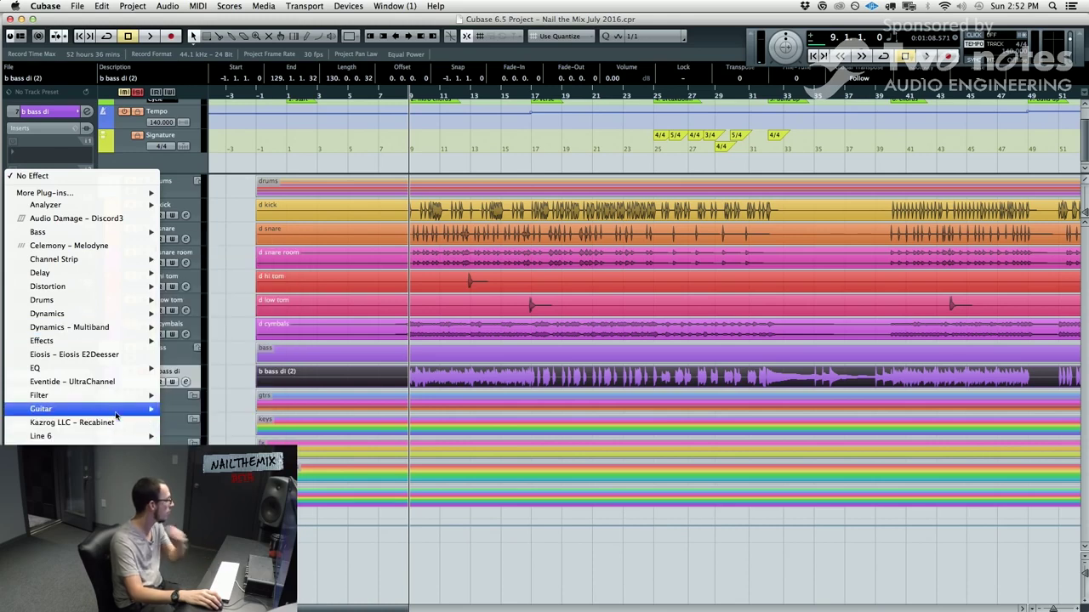
mouse_move(117, 414)
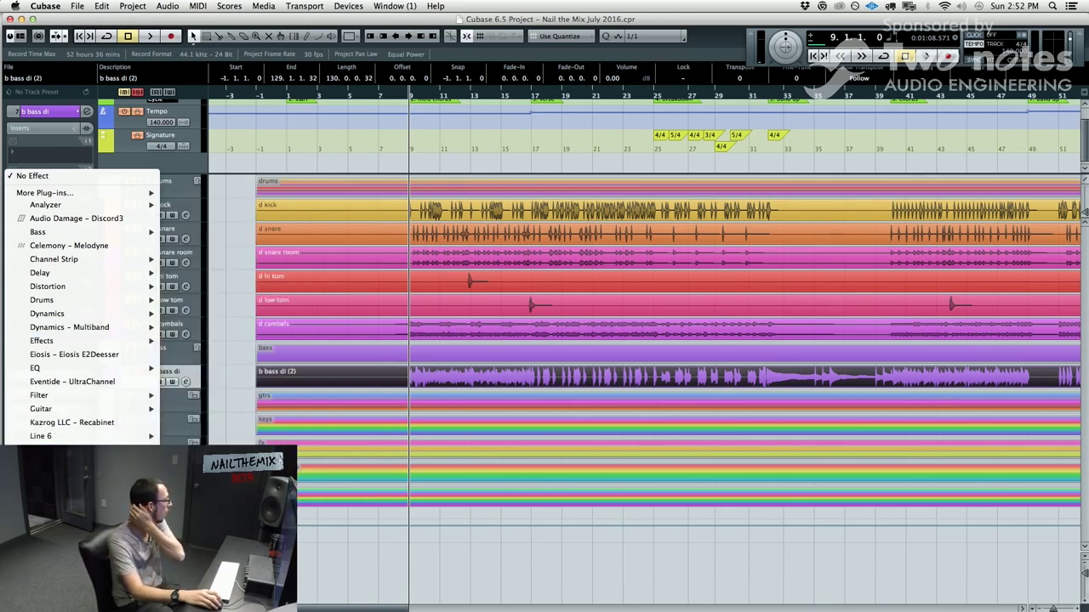
mouse_move(85, 503)
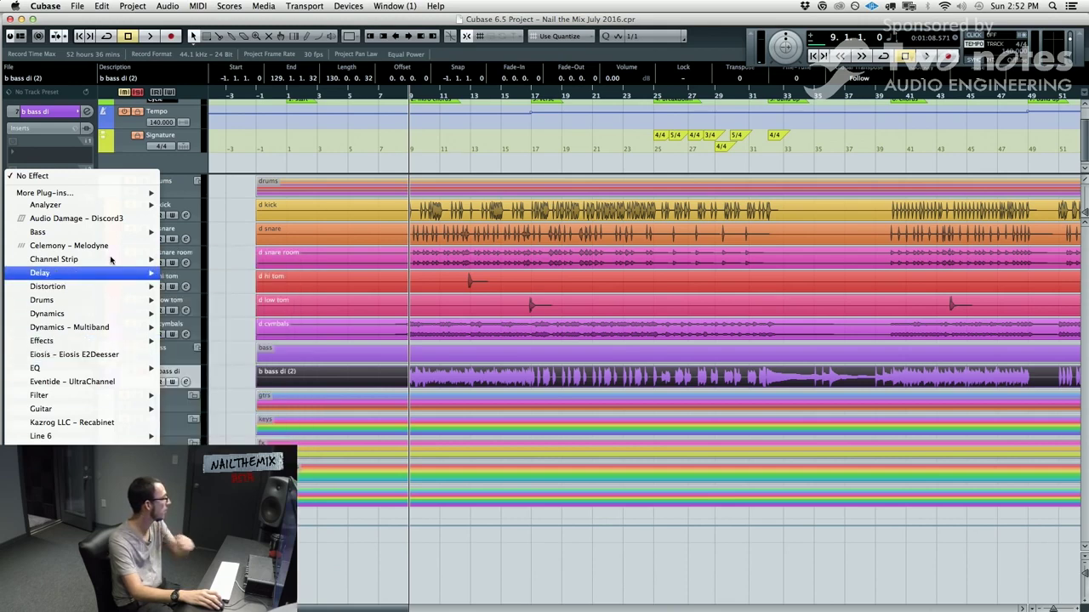
mouse_move(107, 194)
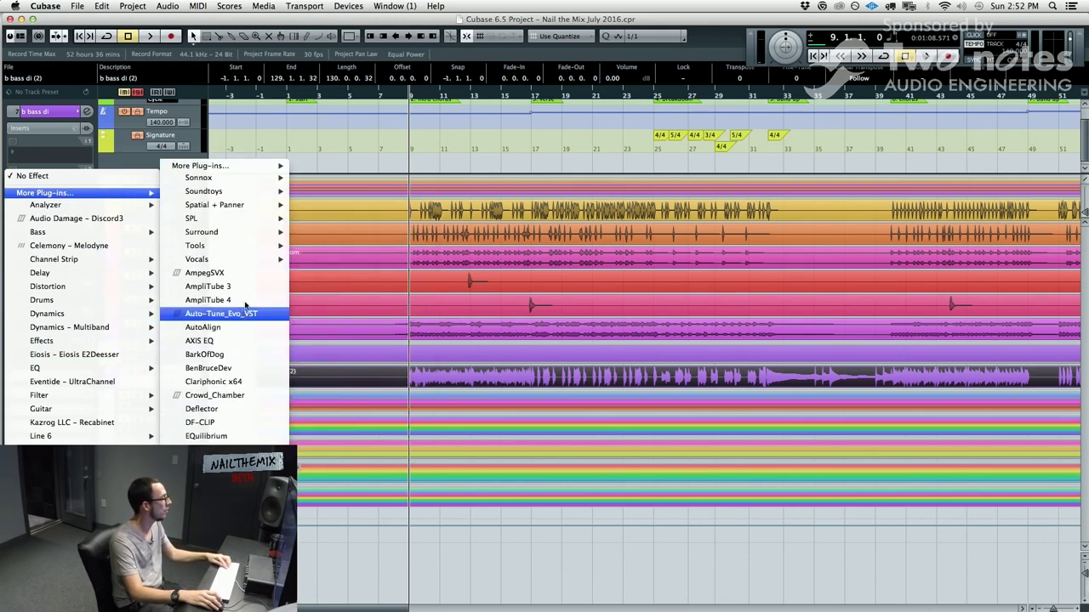
mouse_move(242, 166)
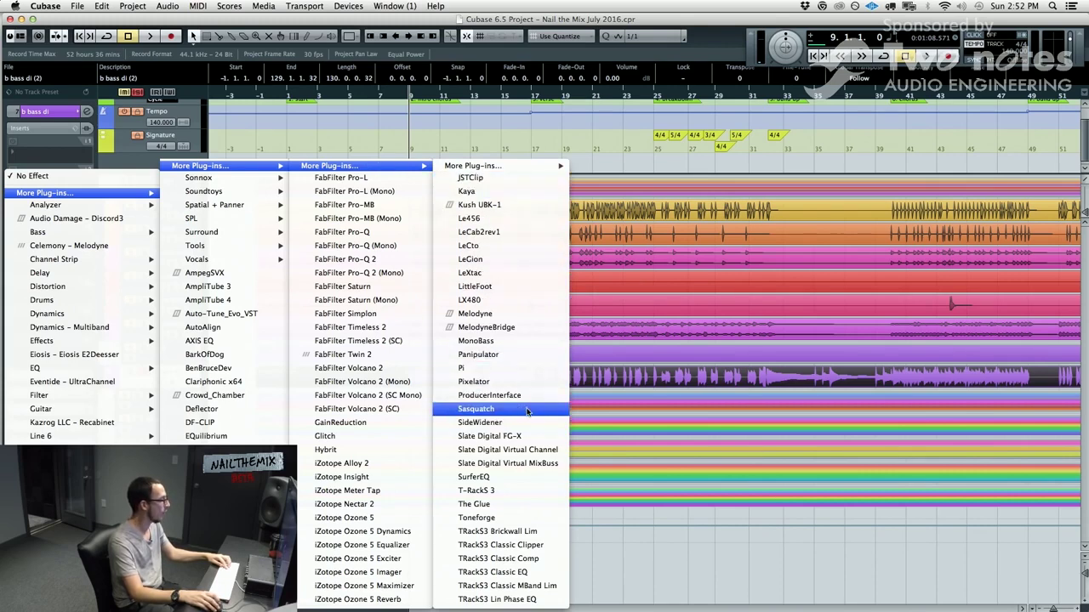
mouse_move(85, 531)
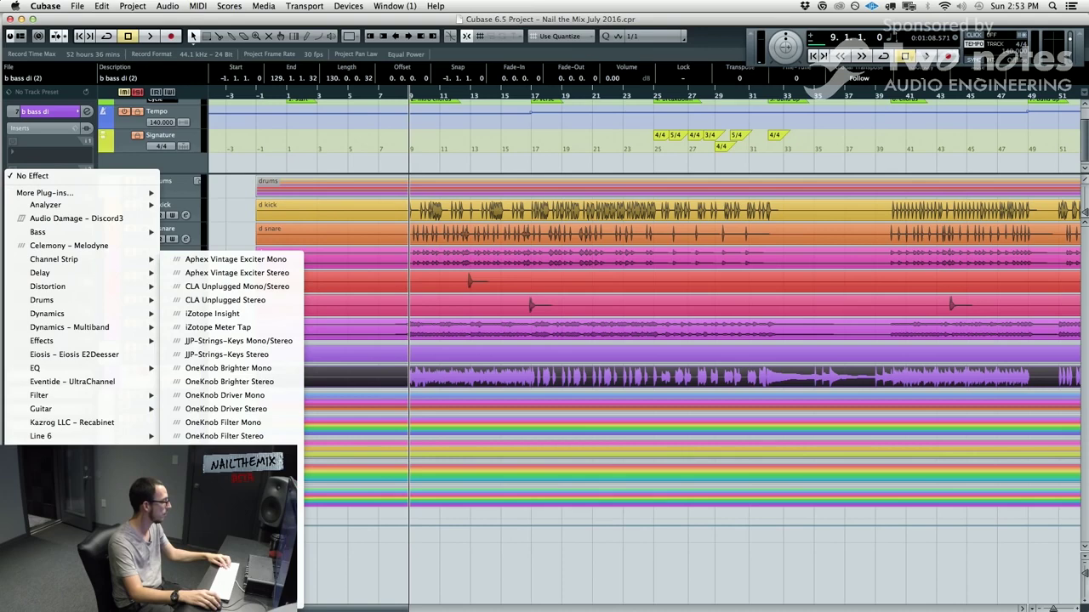
mouse_move(98, 290)
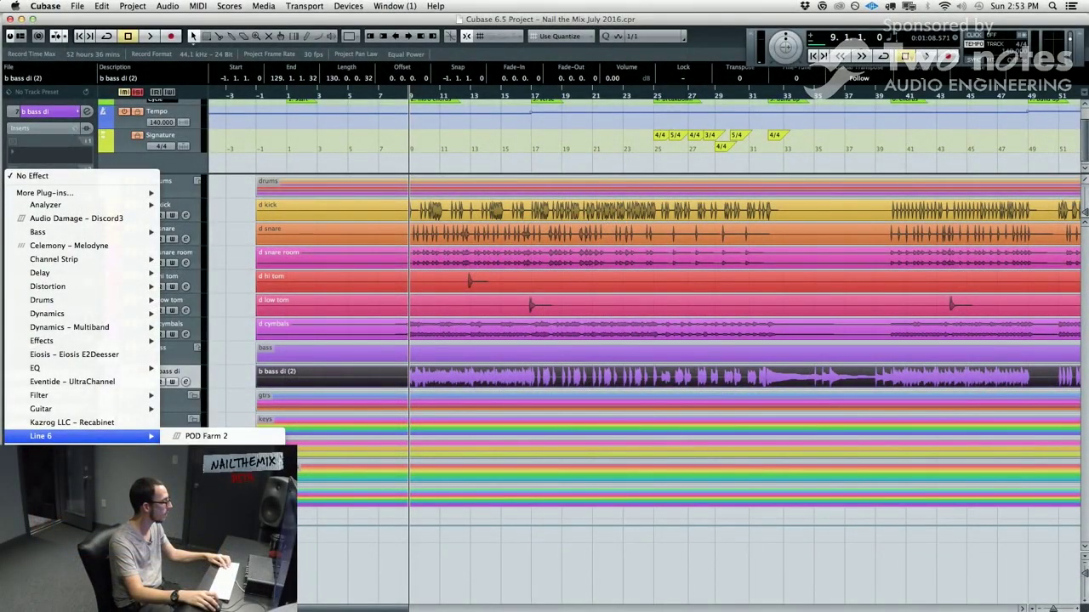
left_click(497, 462)
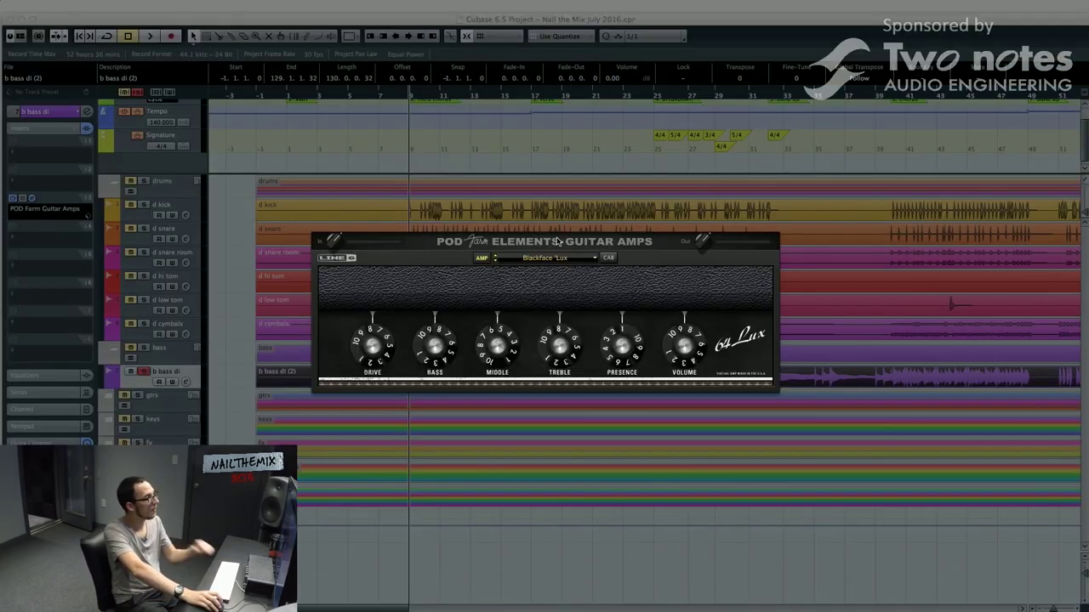
left_click(552, 258)
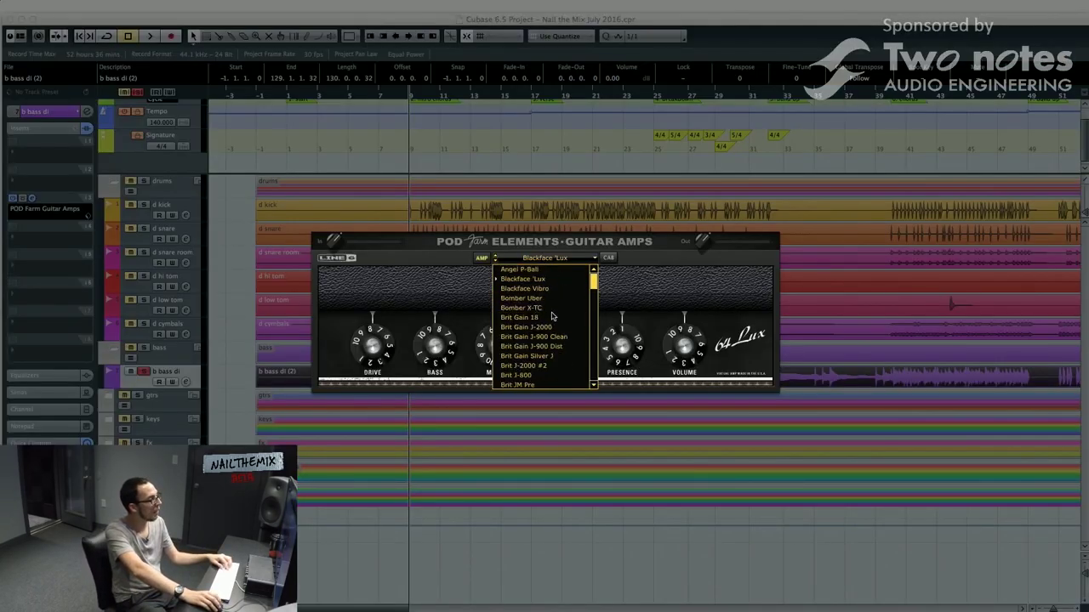
left_click(525, 279)
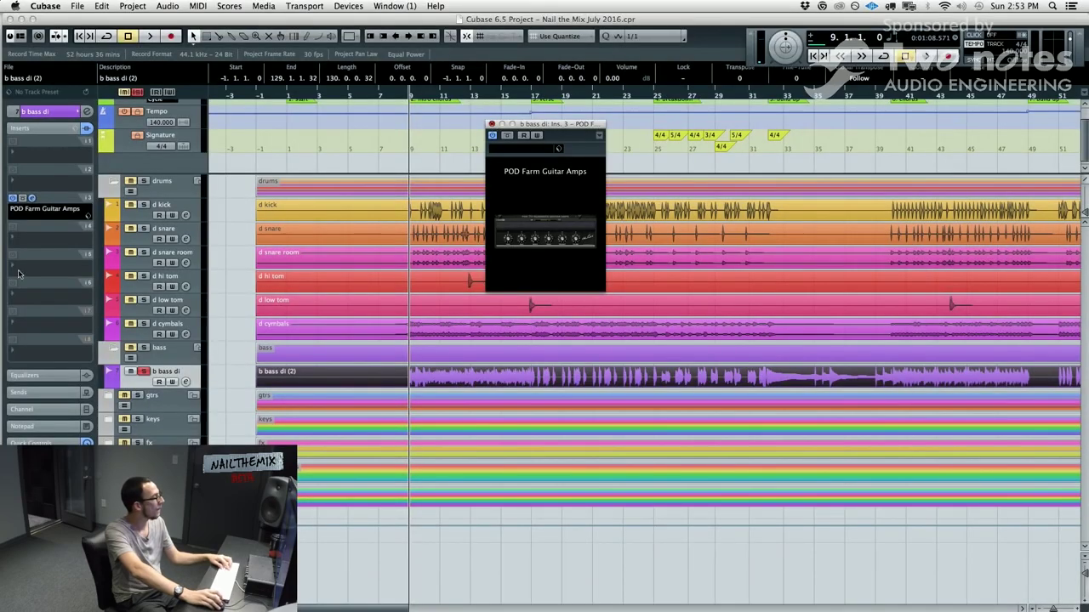
- Replace the third insert with POD Farm 2 and swap its default guitar amp for the Line 6 Brit Invader bass amp
left_click(46, 217)
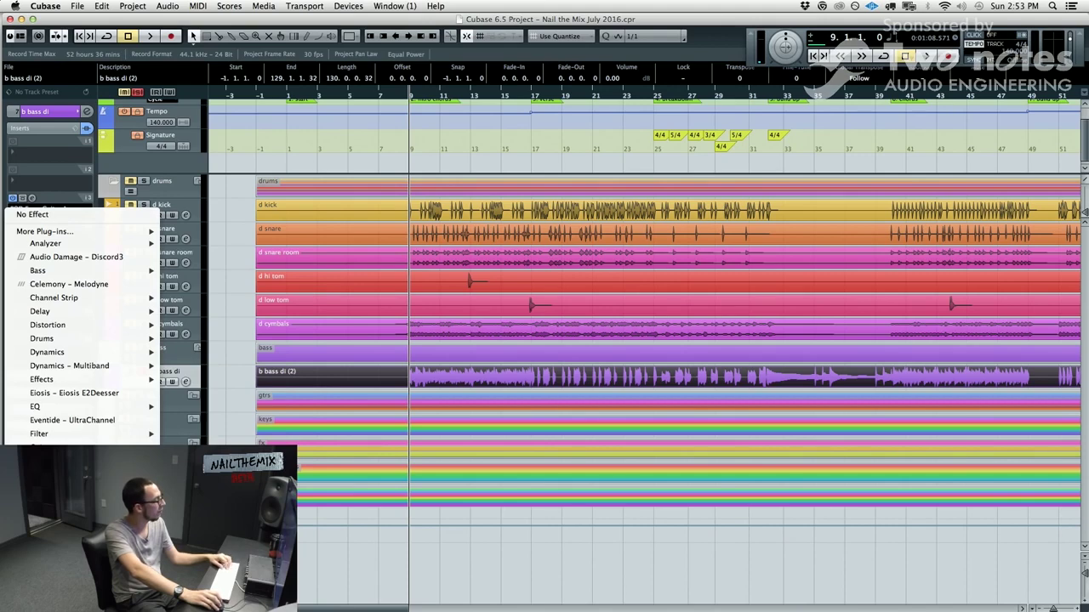
left_click(476, 469)
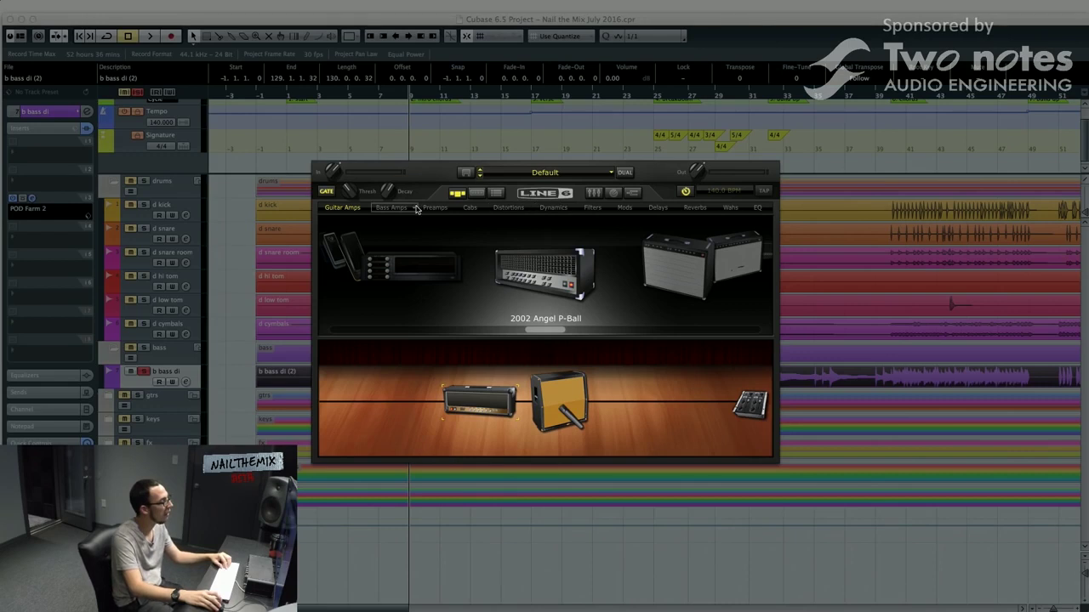
left_click(416, 209)
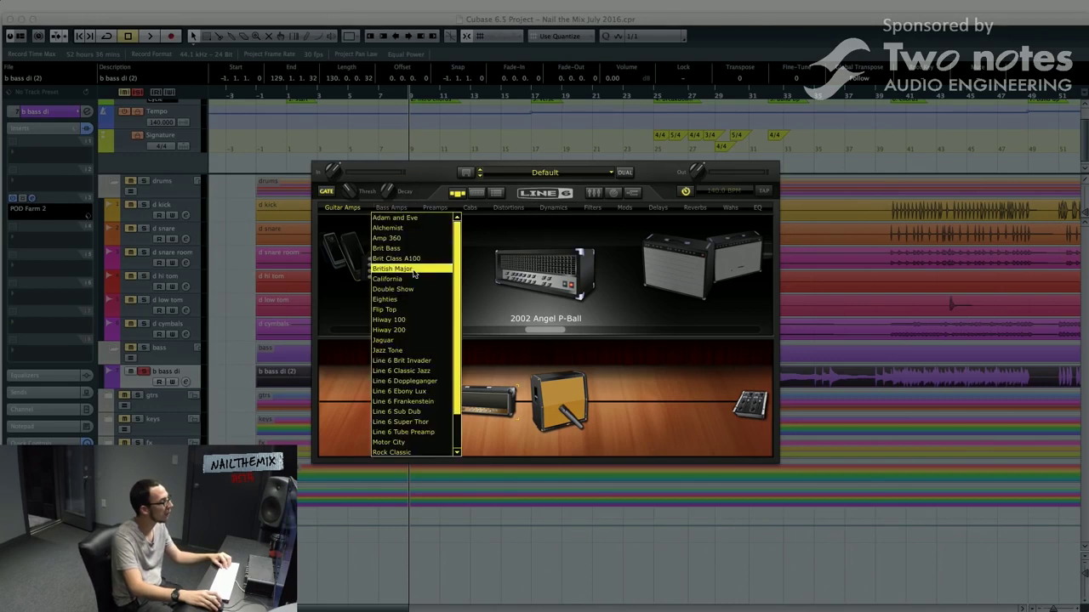
left_click(431, 320)
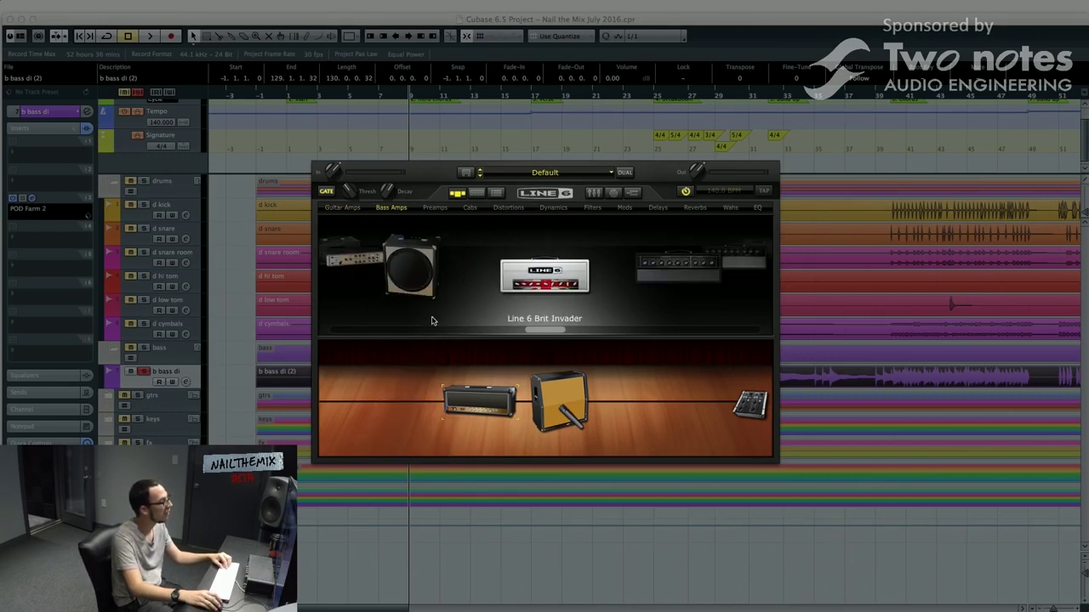
left_click_drag(558, 275, 485, 410)
- Show the Brit Invader amp's controls, start playback of the bass, and adjust the amp's Drive
double_click(553, 404)
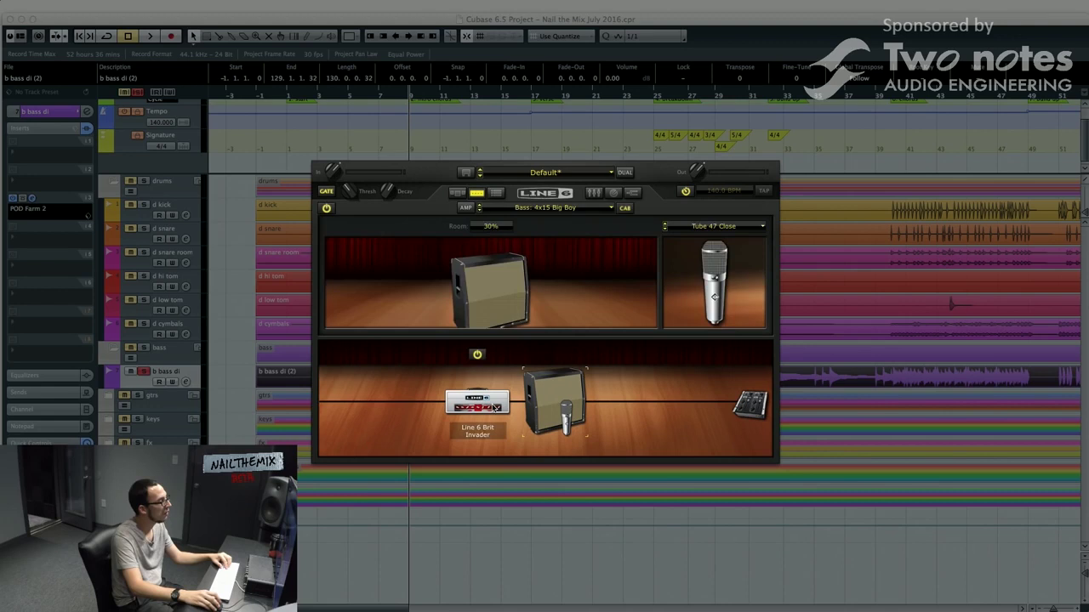
left_click(483, 404)
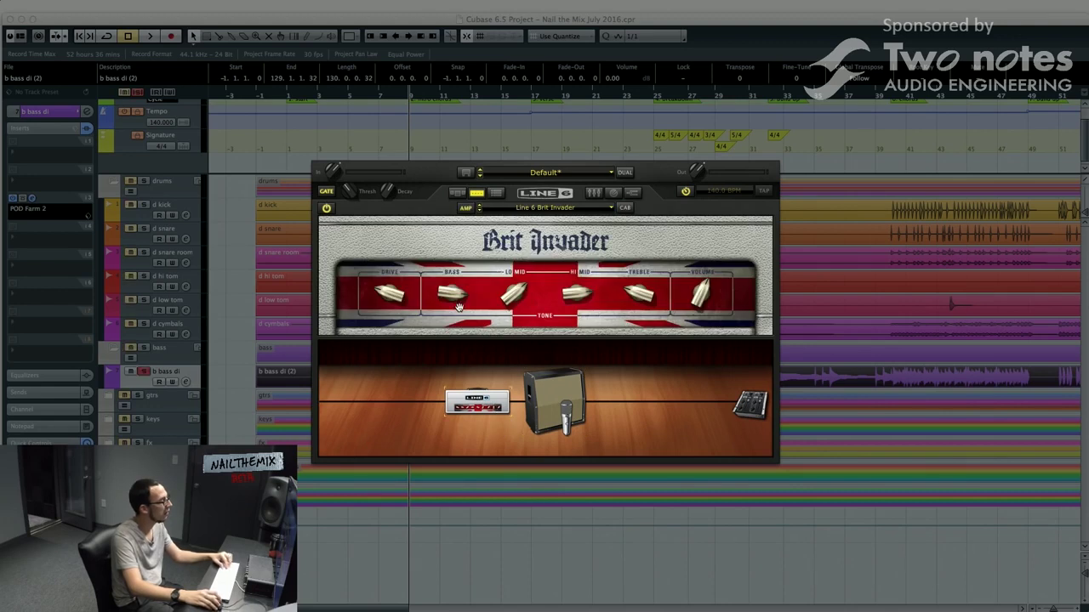
key("space")
left_click_drag(390, 293, 394, 281)
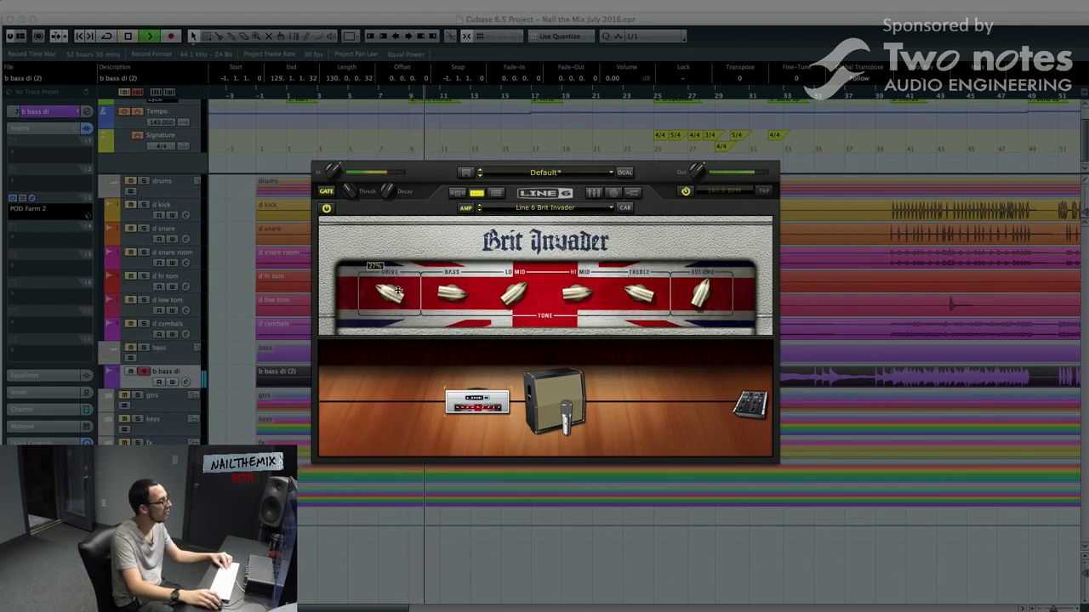
- Change the microphone on the 4x15 Big Boy bass cabinet to 112 Dynamic
left_click(554, 400)
left_click(716, 226)
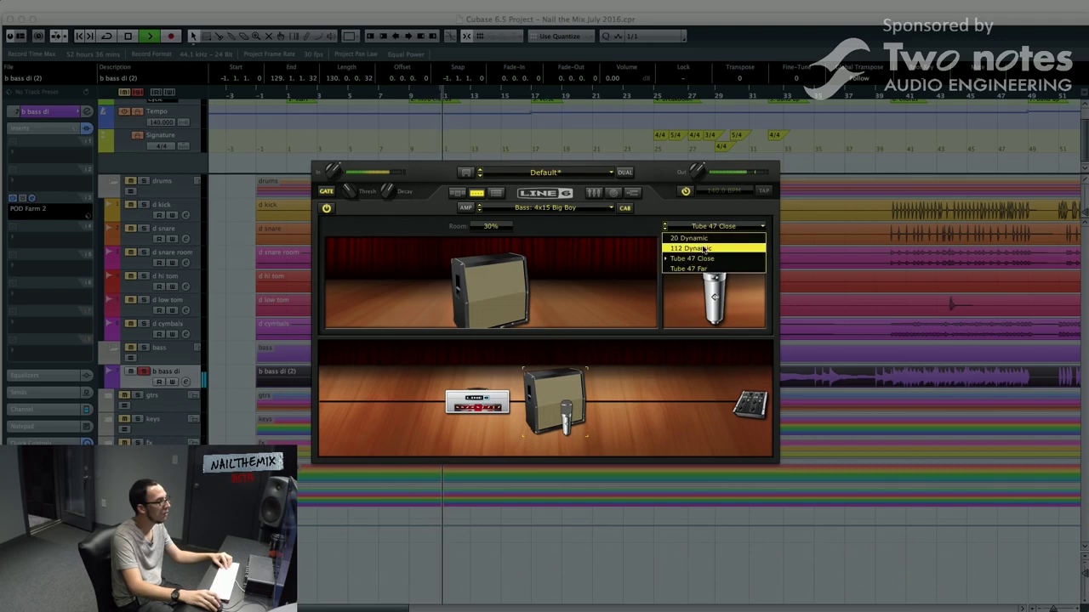
left_click(716, 246)
- Shape the Brit Invader tone by lowering Bass, setting Lo Mid to 35%, adjusting Hi Mid and Treble, and setting Volume to 52%
left_click(476, 402)
left_click_drag(453, 298, 452, 323)
left_click_drag(507, 296, 505, 332)
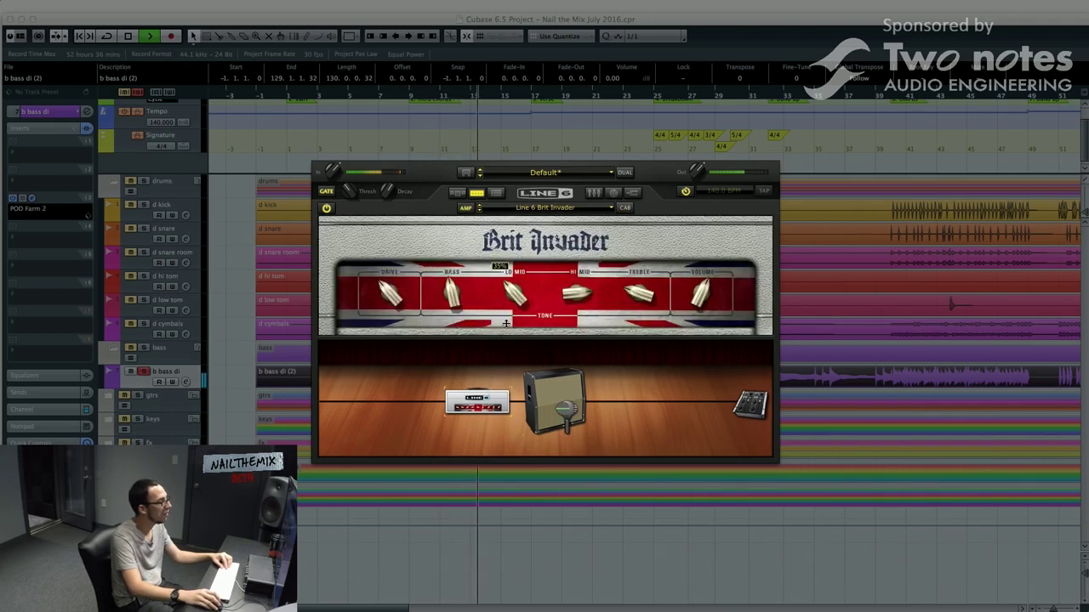
left_click_drag(577, 294, 582, 248)
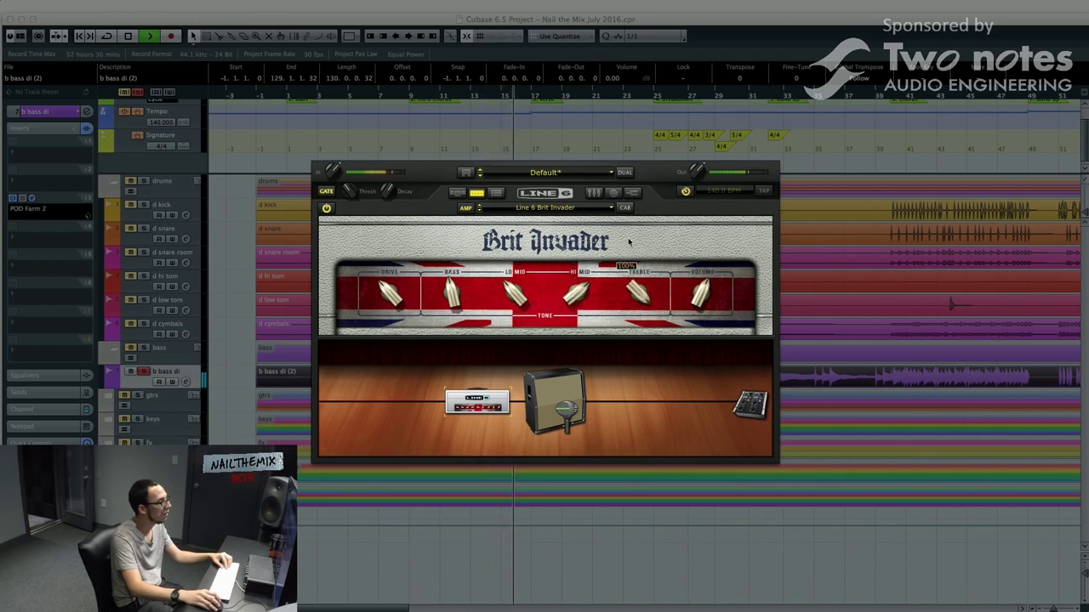
left_click_drag(587, 289, 628, 294)
left_click_drag(702, 294, 703, 310)
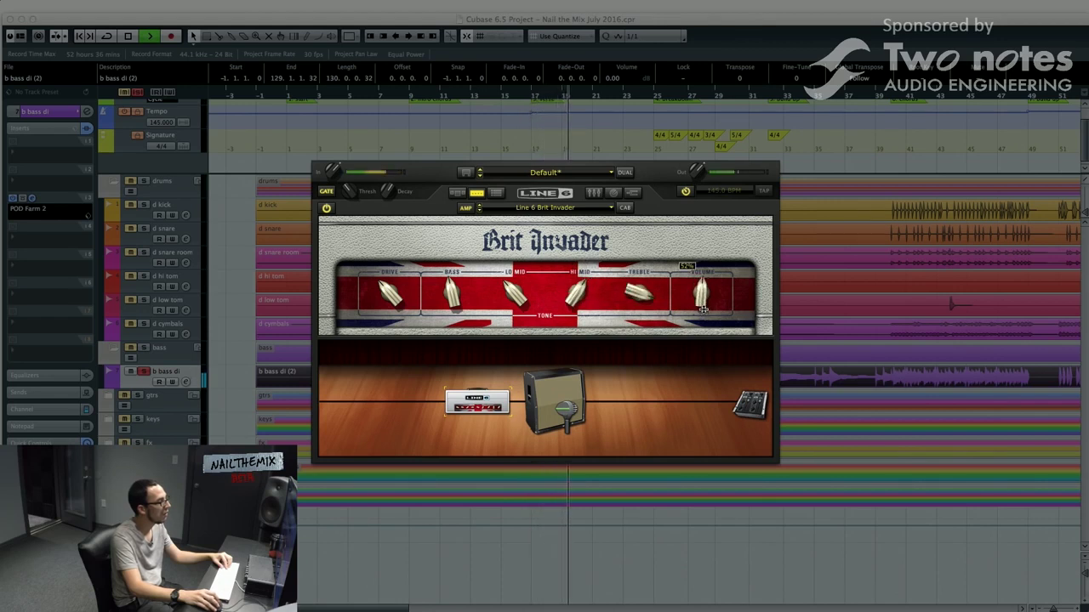
- With the gate off, compare the bypassed and active Brit Invader amp and set its Drive to 25%
left_click(327, 208)
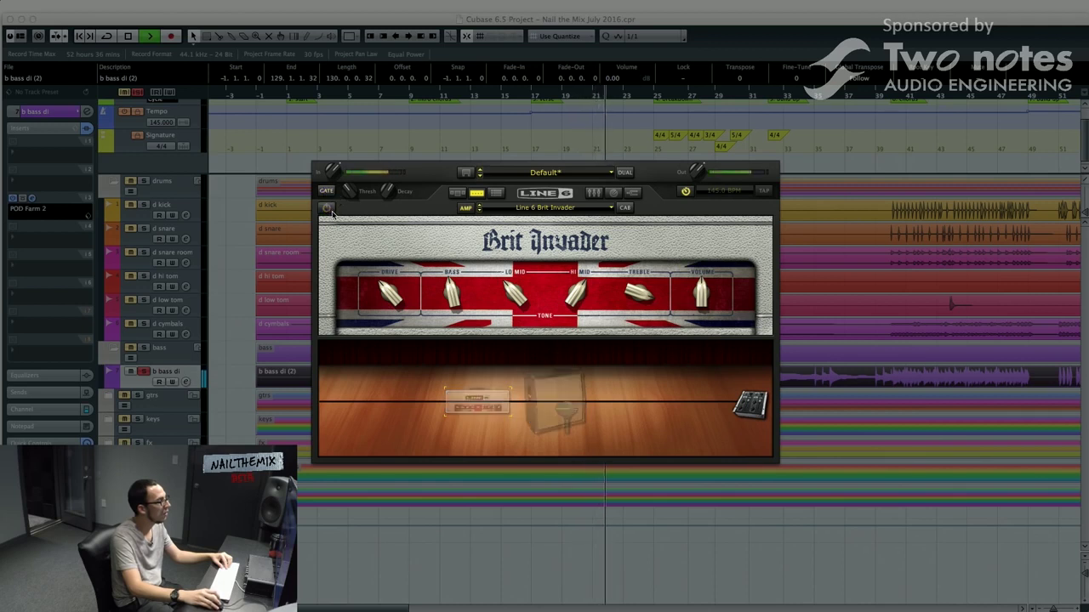
left_click(327, 209)
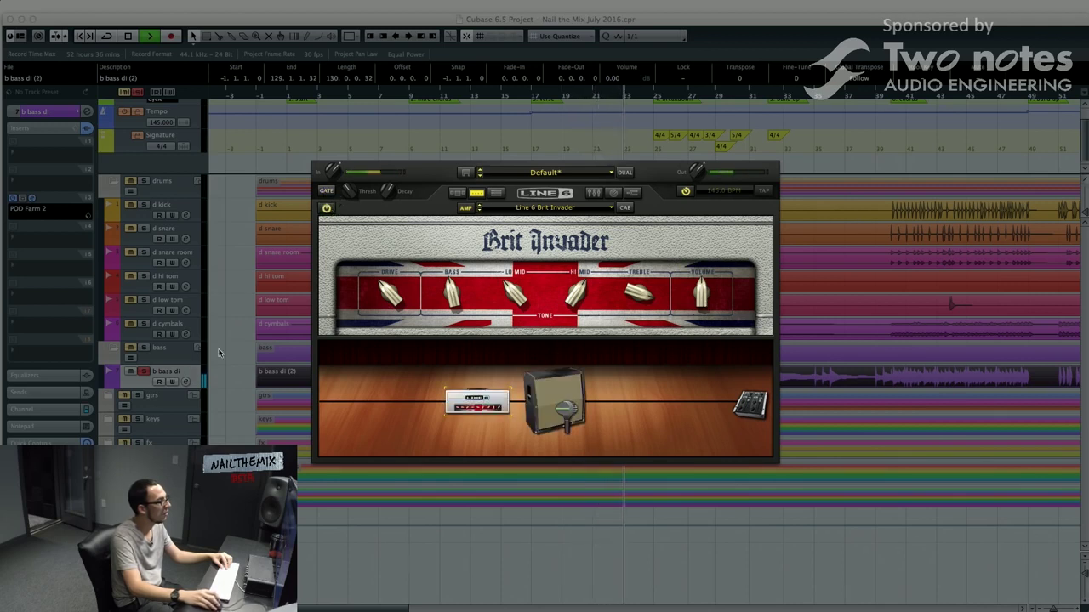
left_click_drag(382, 280, 382, 283)
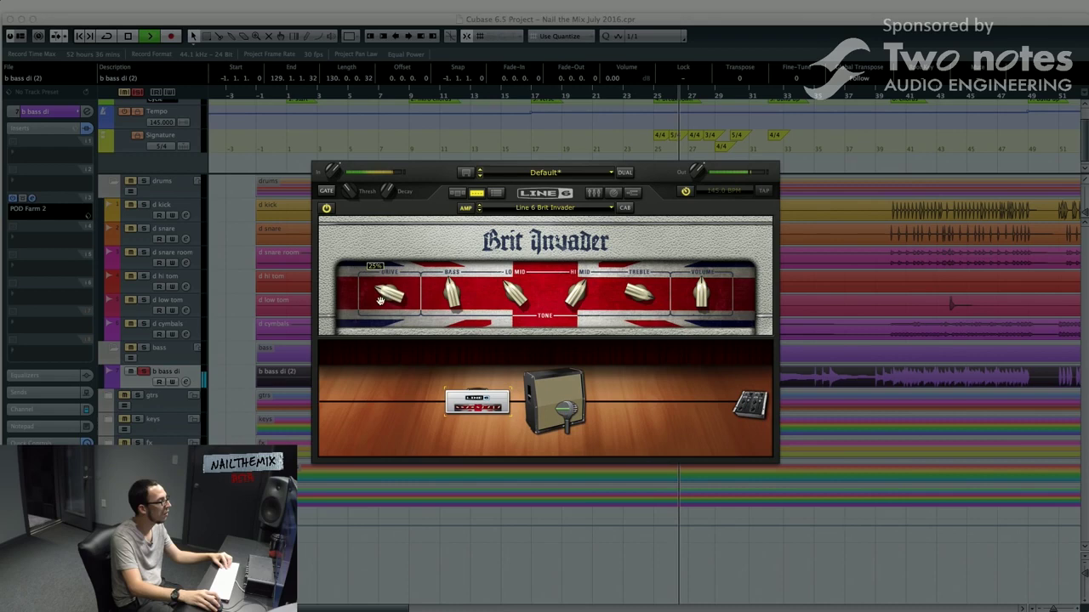
- Close the POD Farm 2 editor, briefly check the b bass di channel settings, and stop playback
left_click(33, 198)
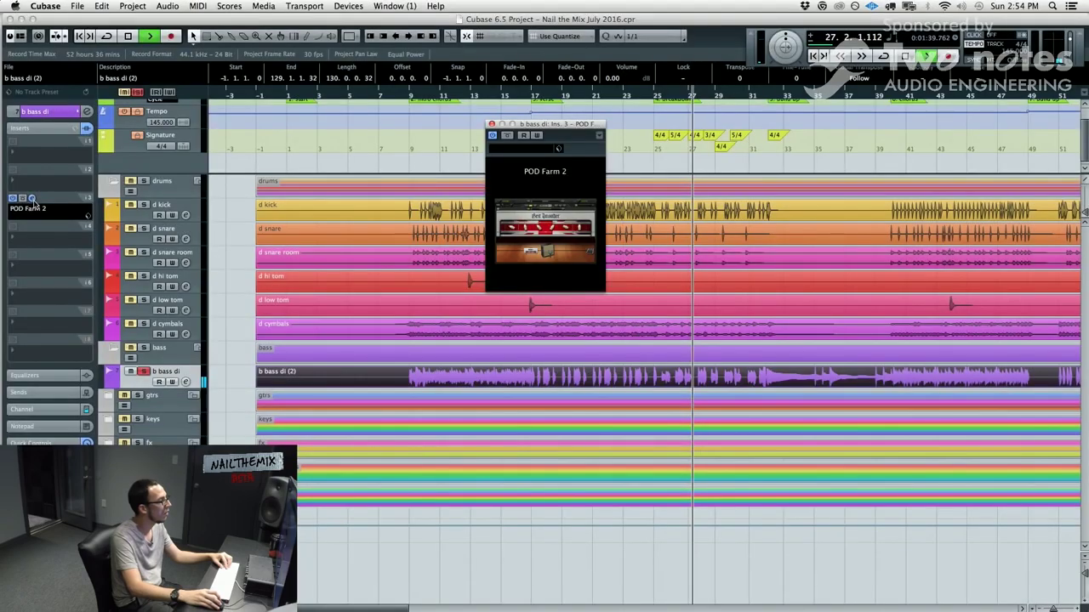
left_click(32, 199)
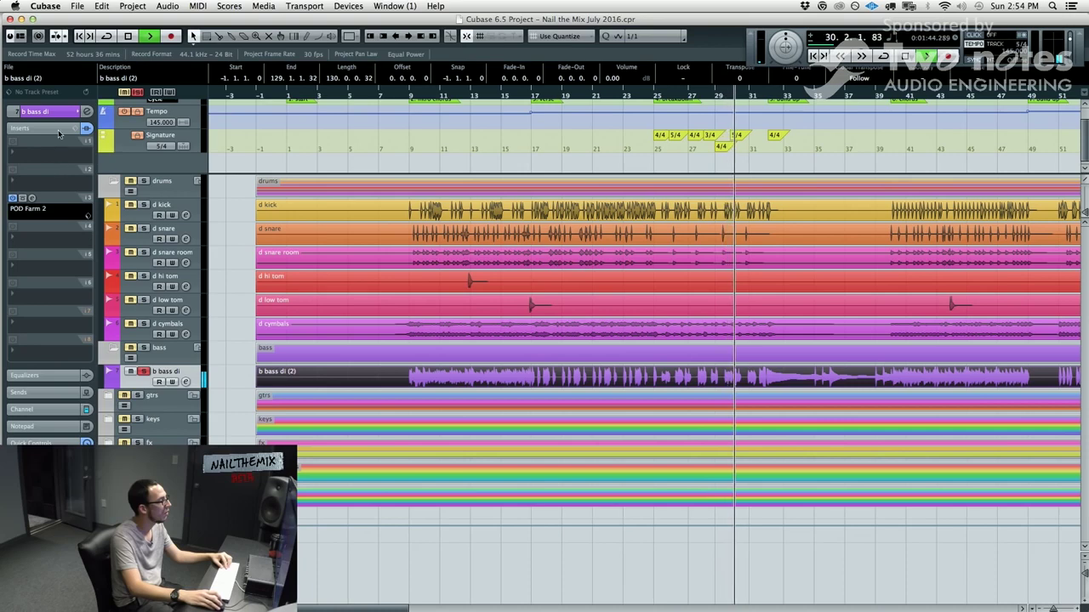
left_click(86, 111)
left_click(87, 112)
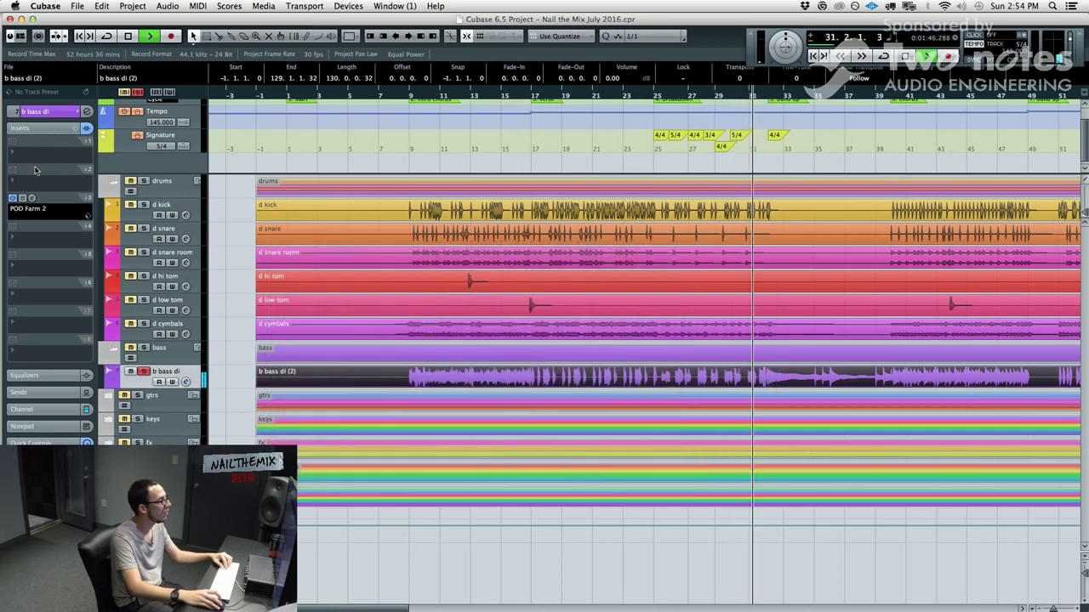
key("space")
- Audition the start of the bass part and return the playback position to 9.1.1.0
left_click(35, 170)
mouse_move(77, 175)
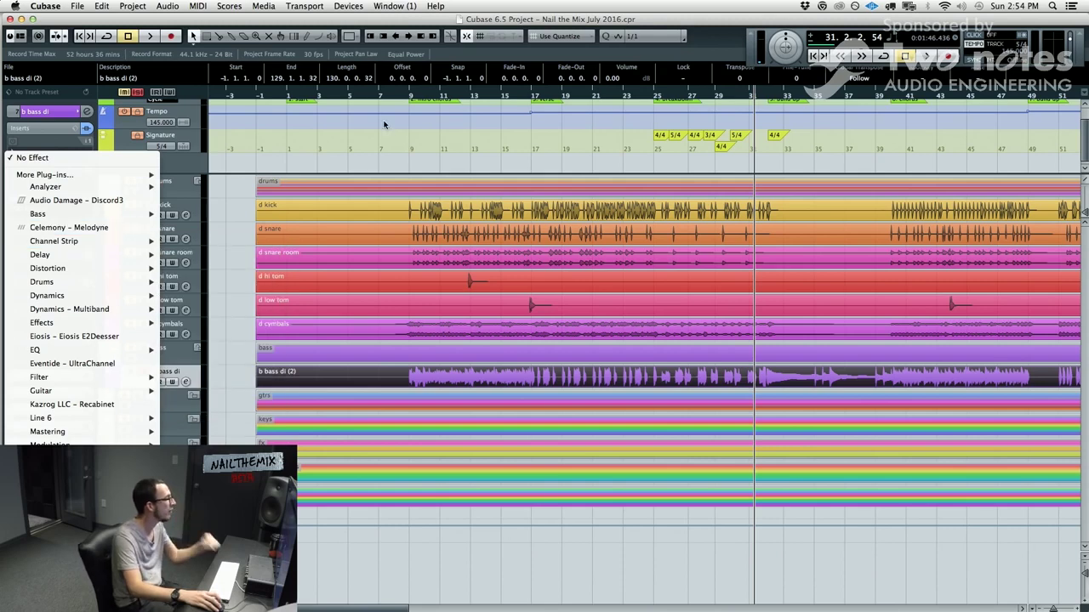
left_click(400, 94)
left_click(408, 95)
key("space")
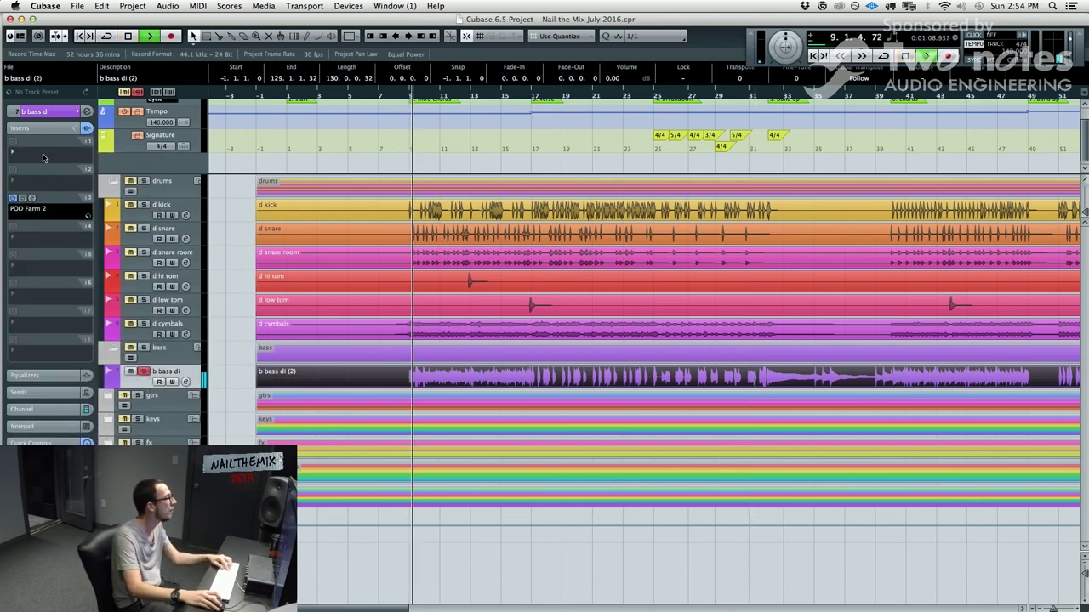
key("space")
left_click(411, 95)
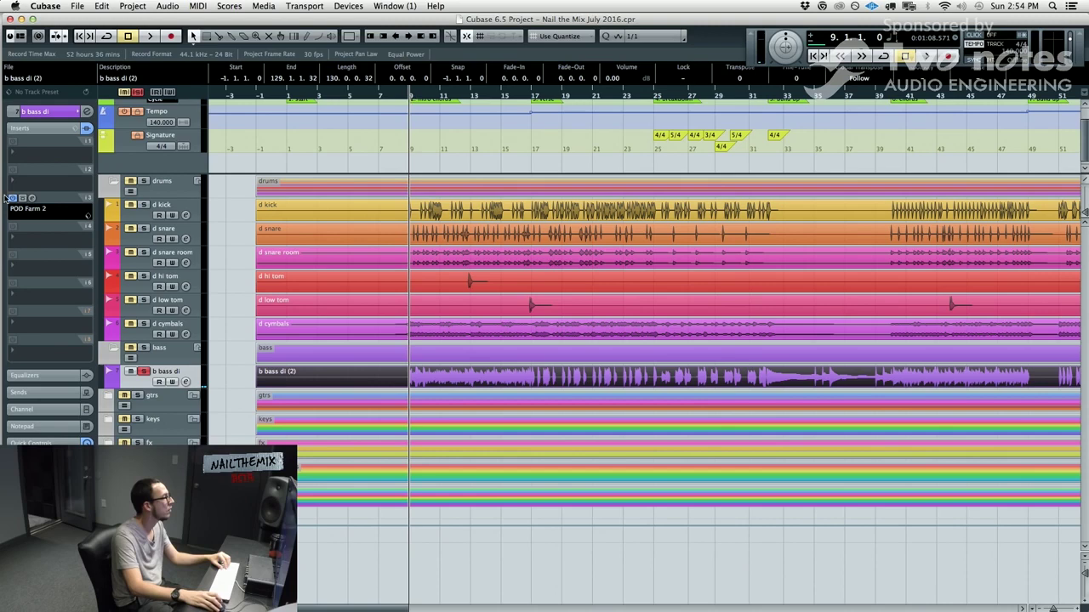
left_click(324, 245)
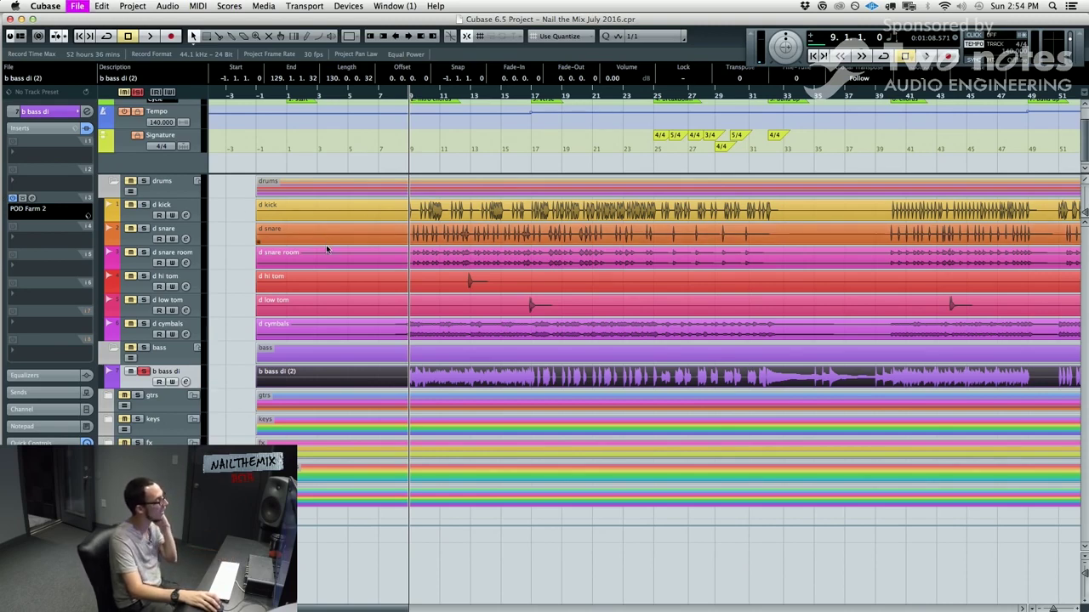
- Load Melodyne in the first insert slot of b bass di, dismiss its welcome window, and reposition the editor
left_click(40, 159)
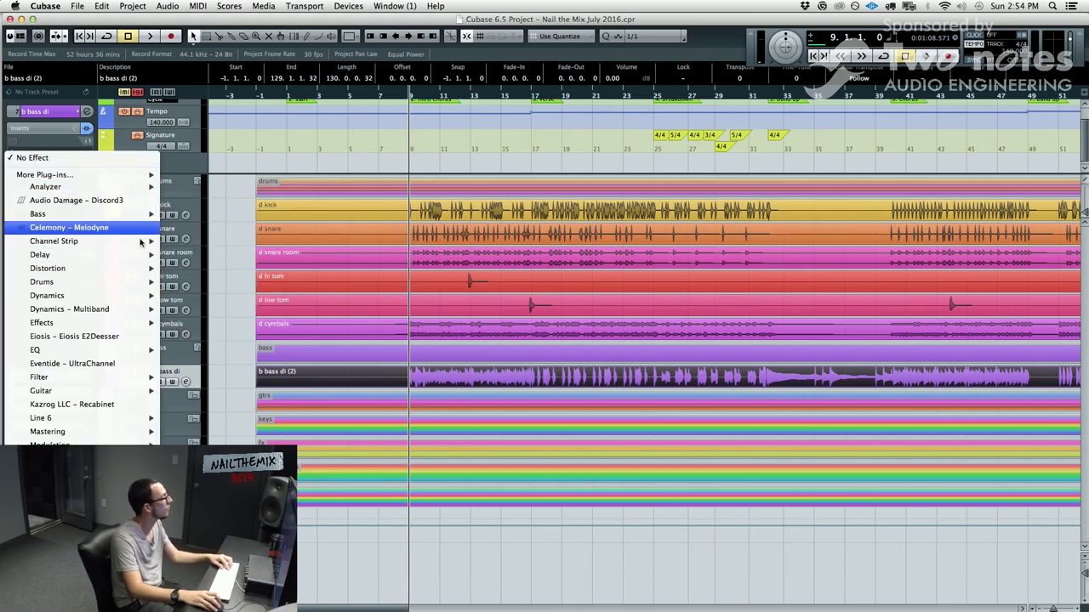
left_click(406, 255)
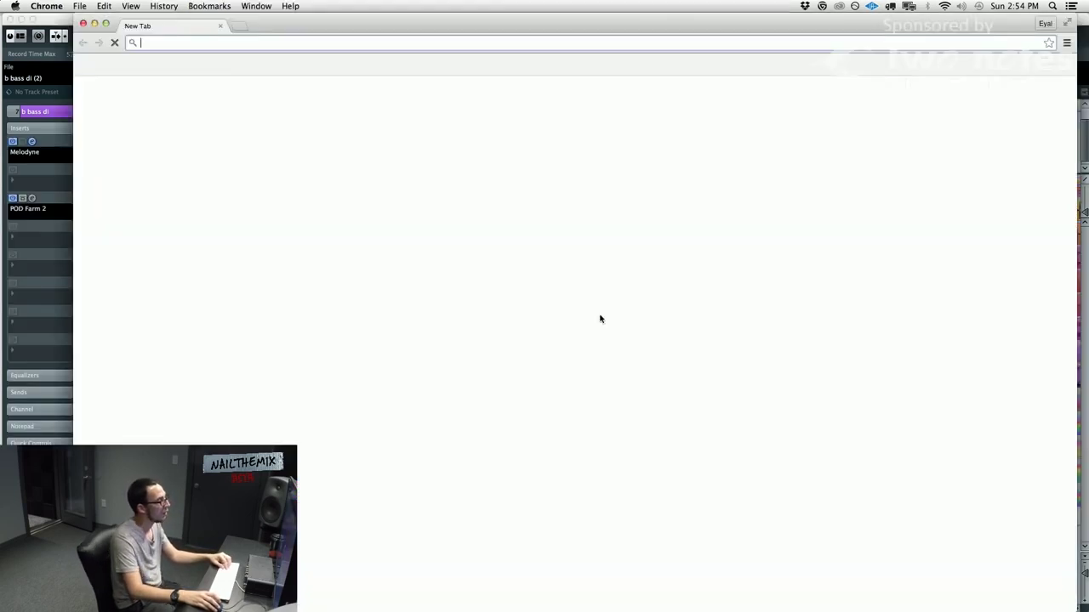
left_click(49, 266)
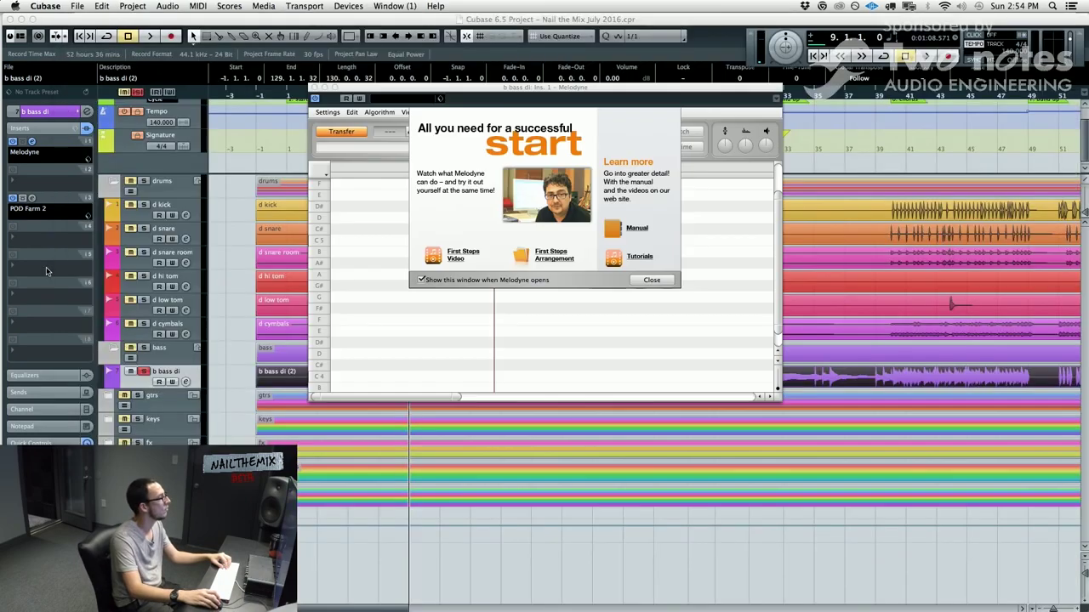
left_click(664, 286)
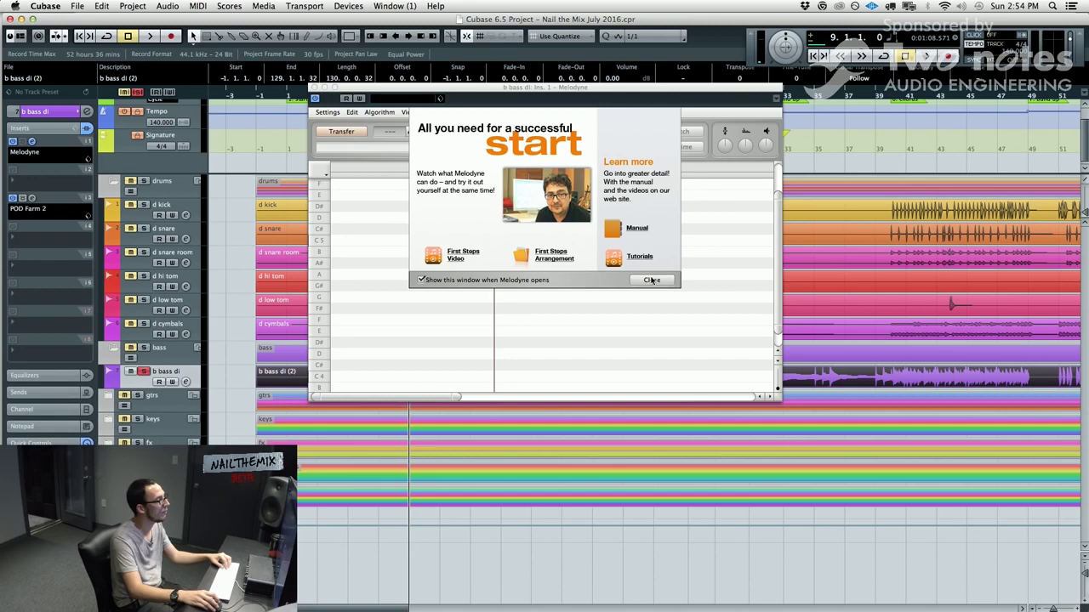
left_click(652, 281)
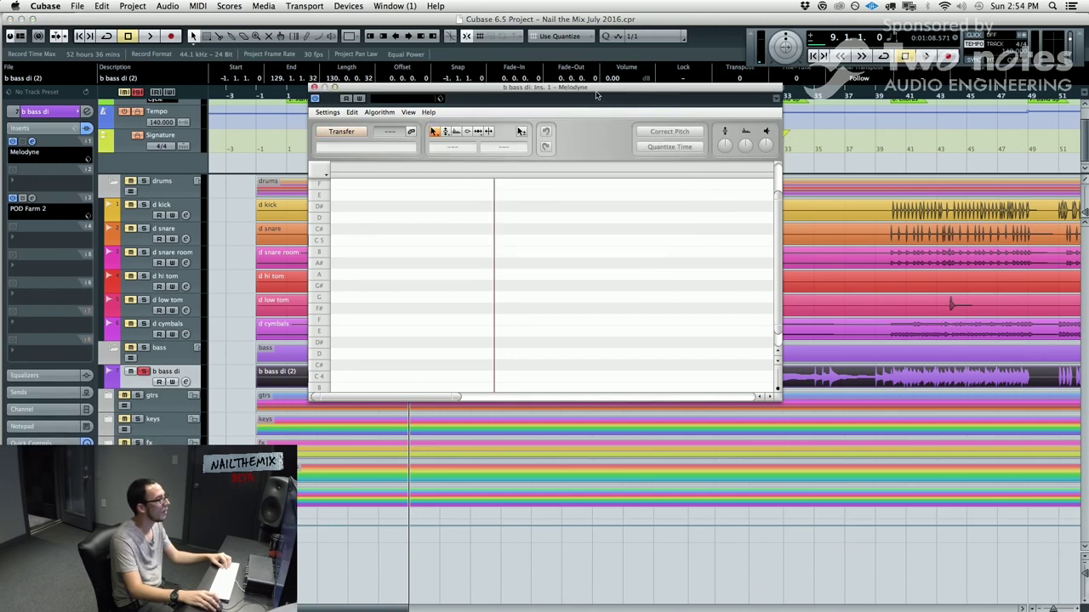
left_click_drag(625, 87, 693, 130)
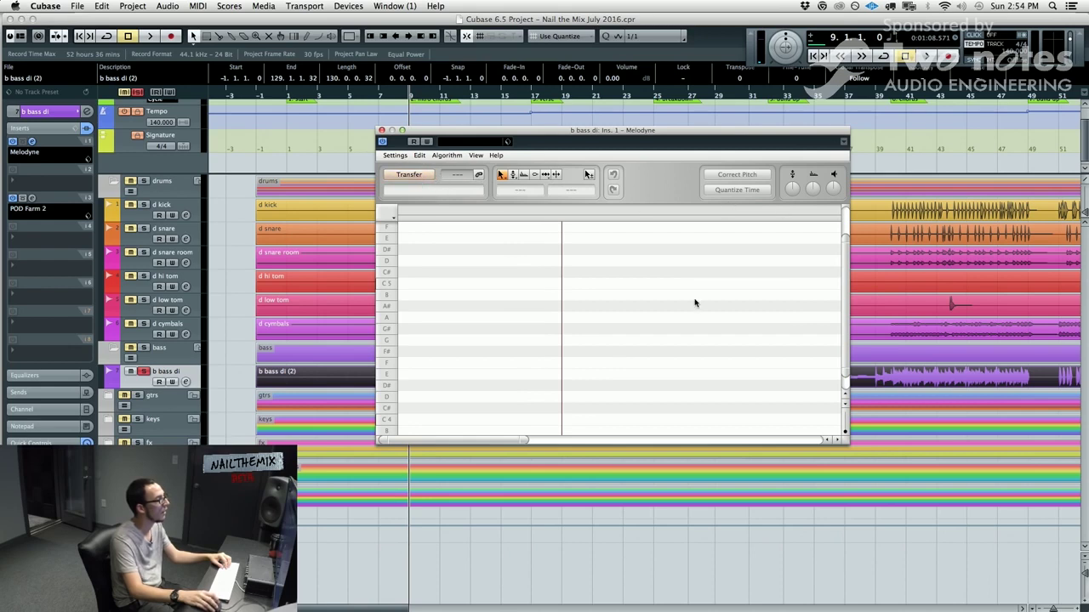
left_click(396, 157)
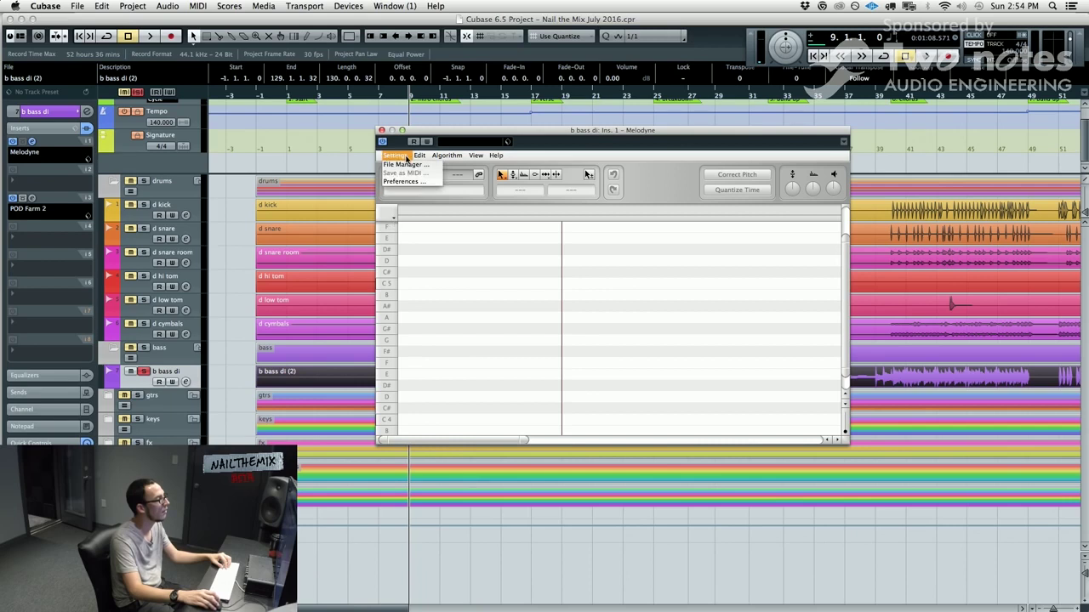
mouse_move(477, 156)
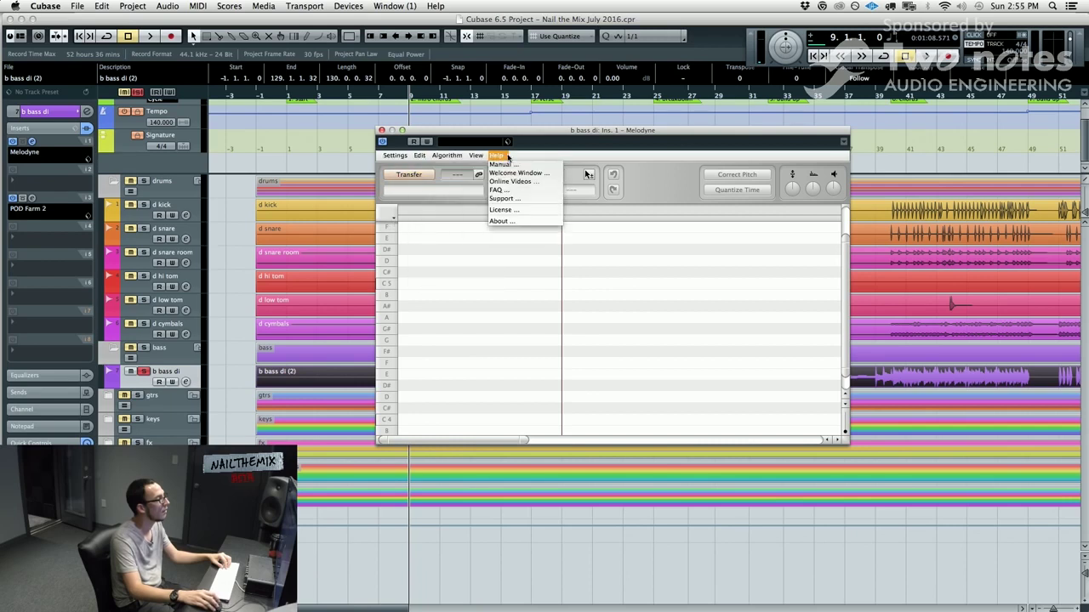
left_click(548, 160)
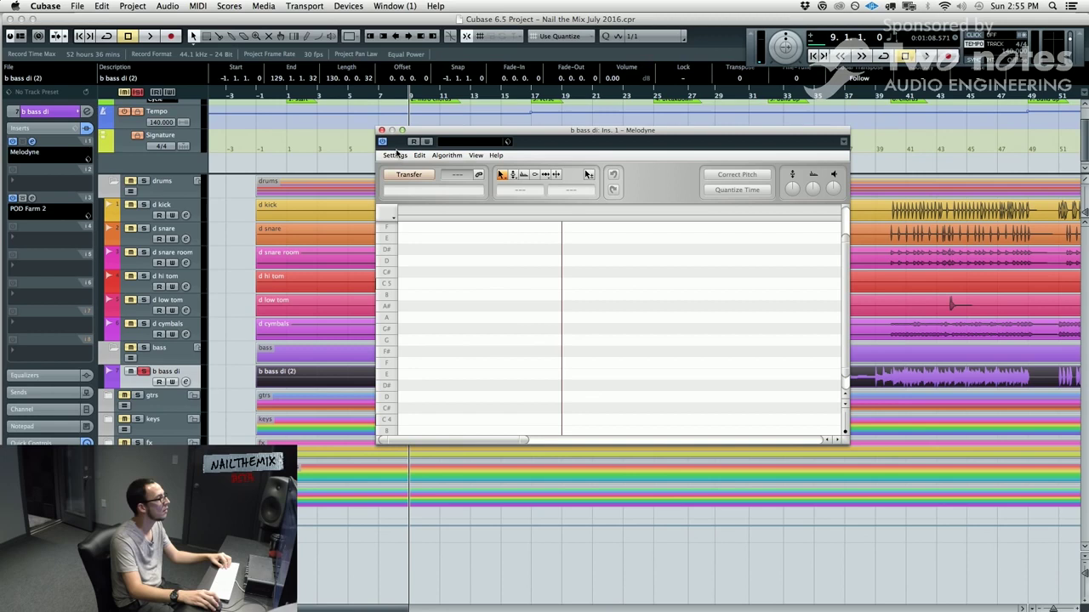
left_click(319, 205)
left_click(482, 143)
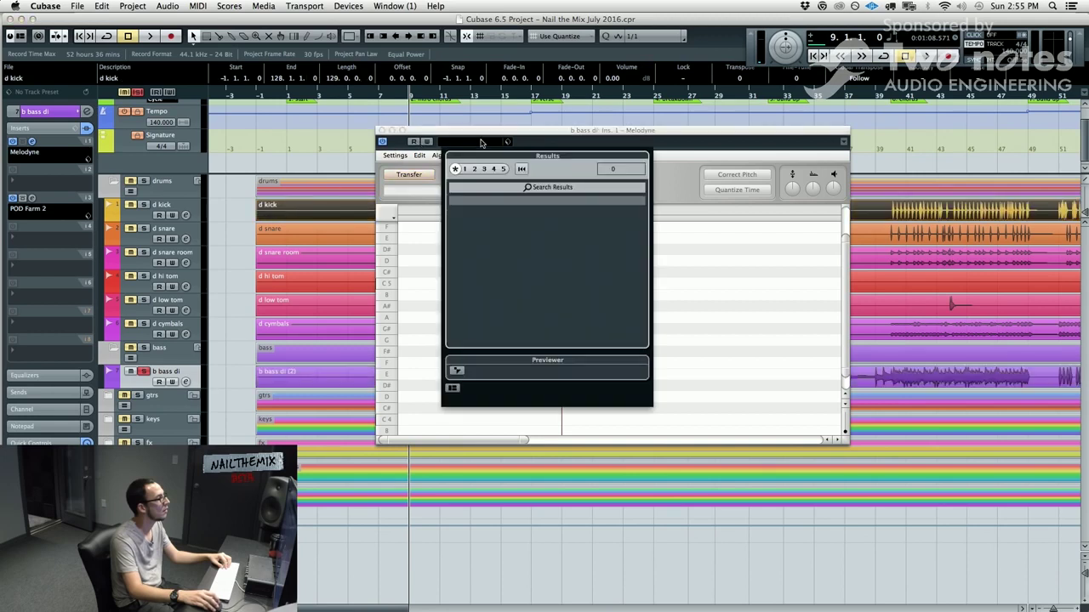
left_click(529, 143)
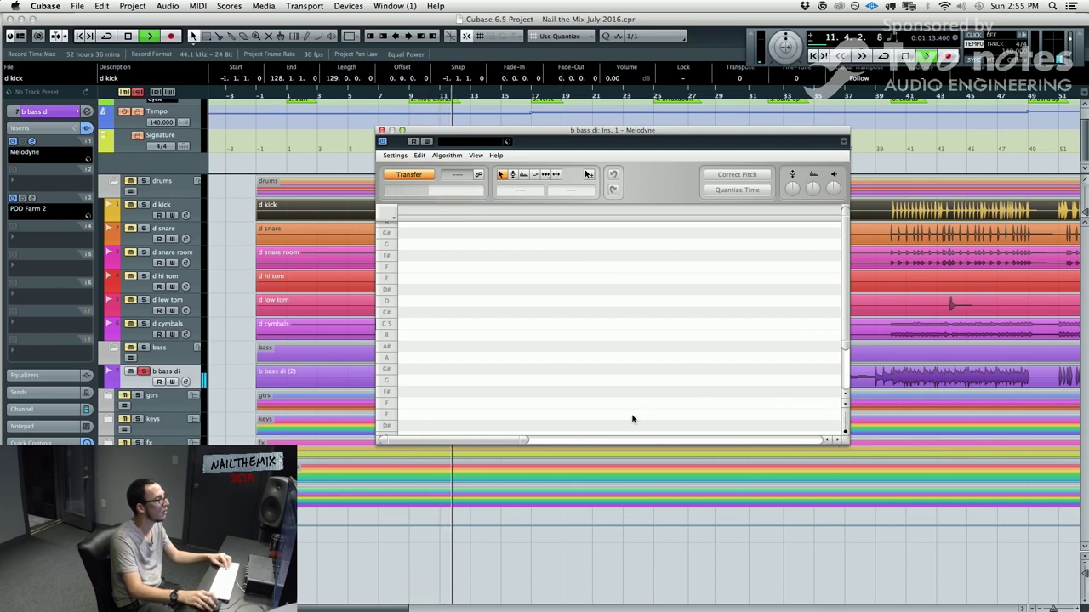
- Transfer the bass passage from bar 9 into Melodyne during playback, and stop at about bar 14
scroll(623, 402, "down", 3)
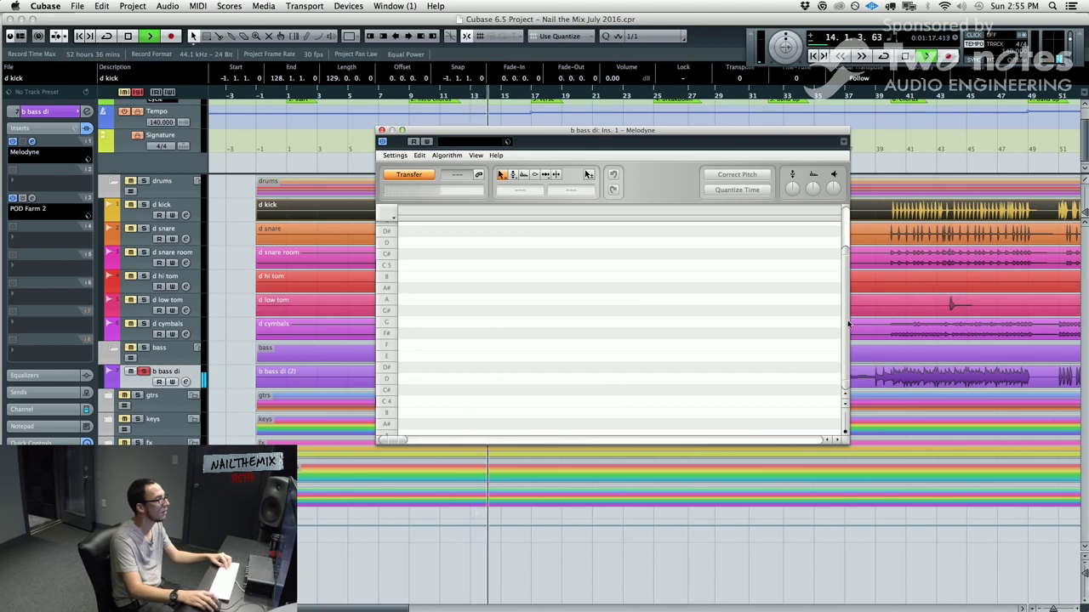
mouse_move(847, 317)
left_mouse_down()
mouse_move(845, 246)
mouse_move(860, 306)
left_mouse_up()
key("space")
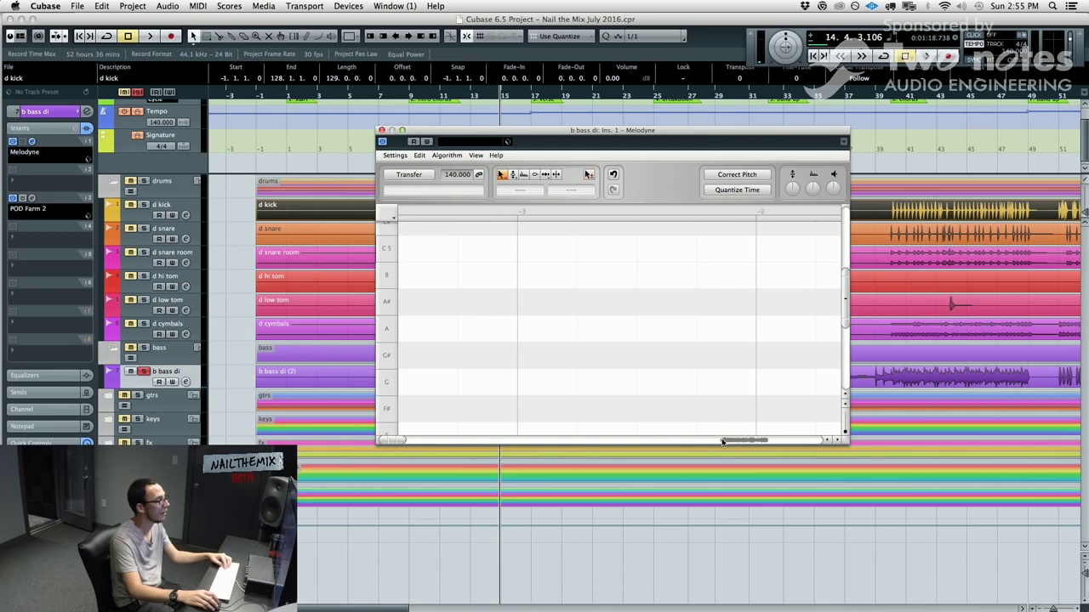
- Examine the transferred bass notes in Melodyne and play them back from just before bar 9
left_click_drag(723, 441, 657, 408)
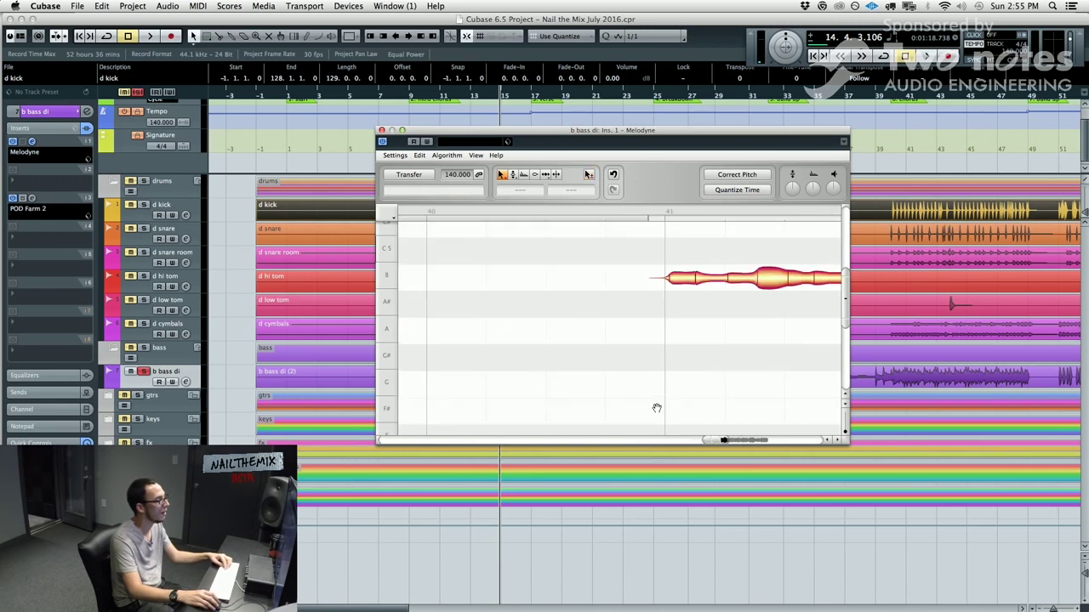
scroll(657, 408, "down", 5)
scroll(681, 414, "up", 4)
left_click_drag(721, 440, 763, 438)
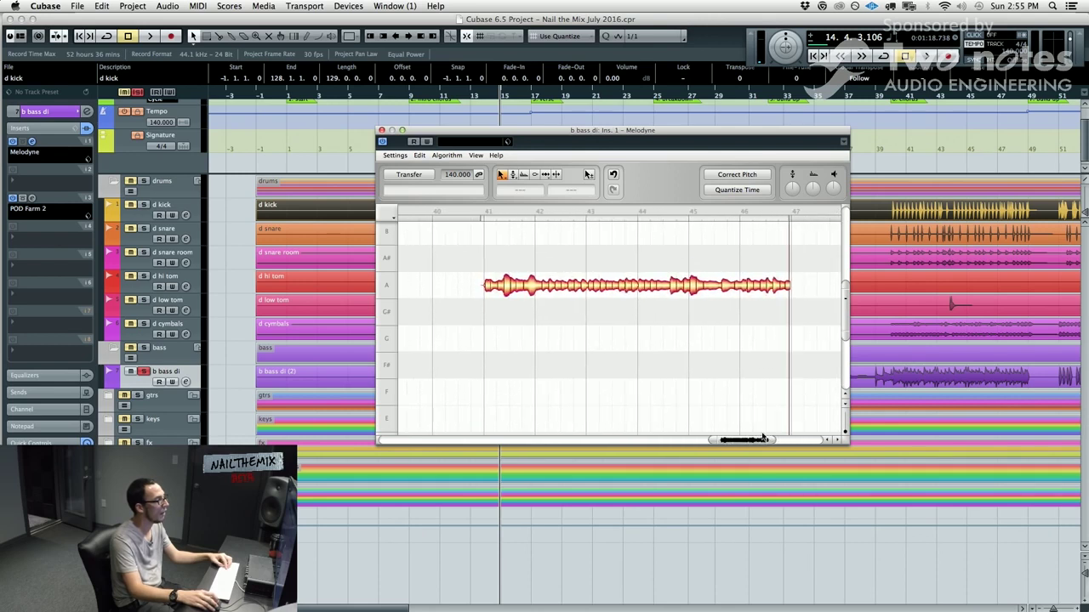
left_click(482, 214)
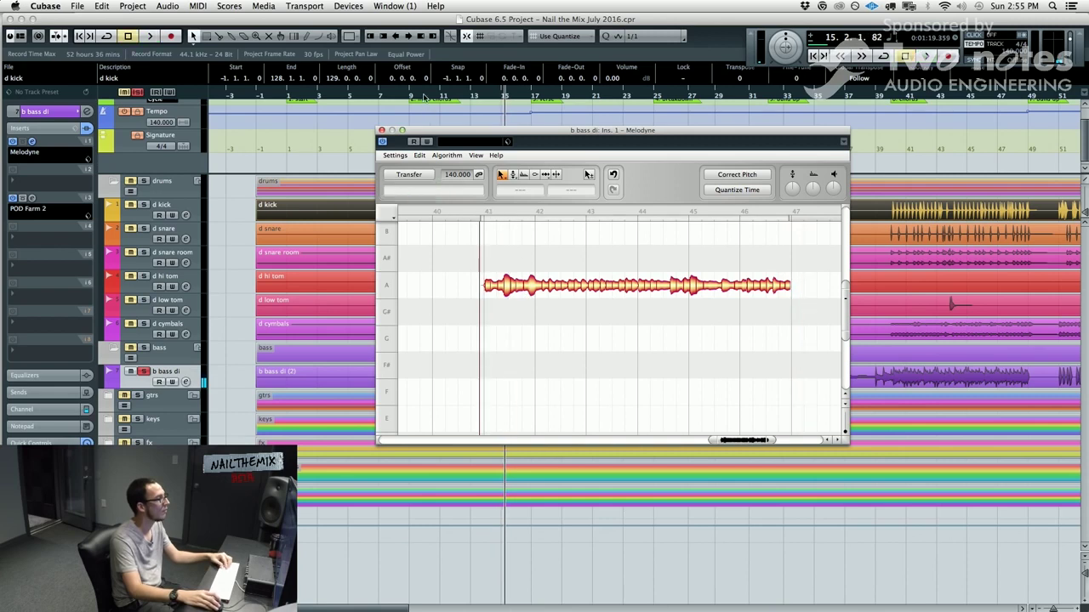
left_click(406, 95)
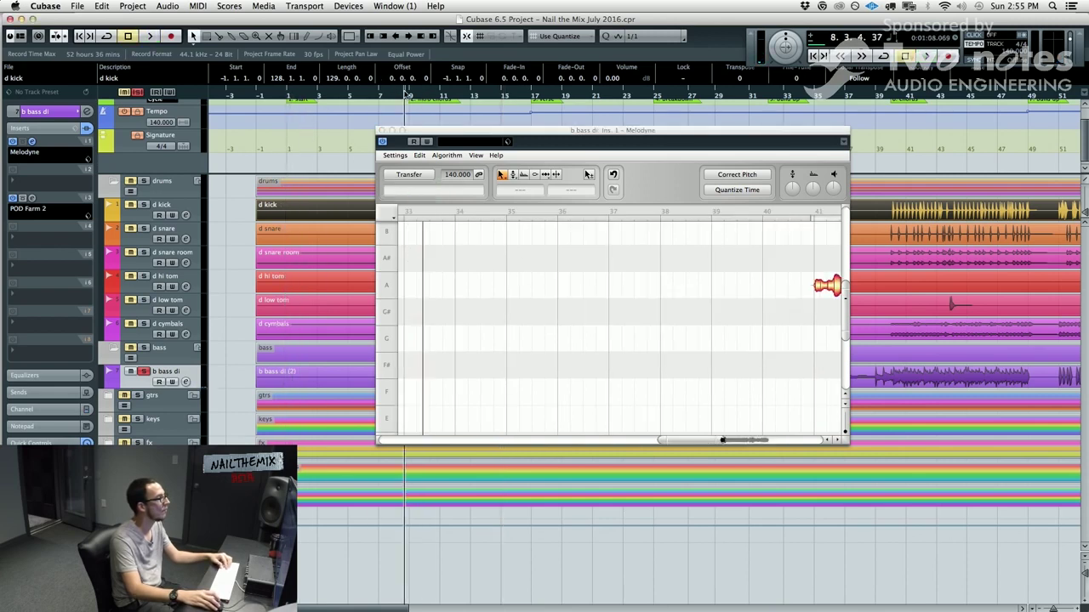
key("space")
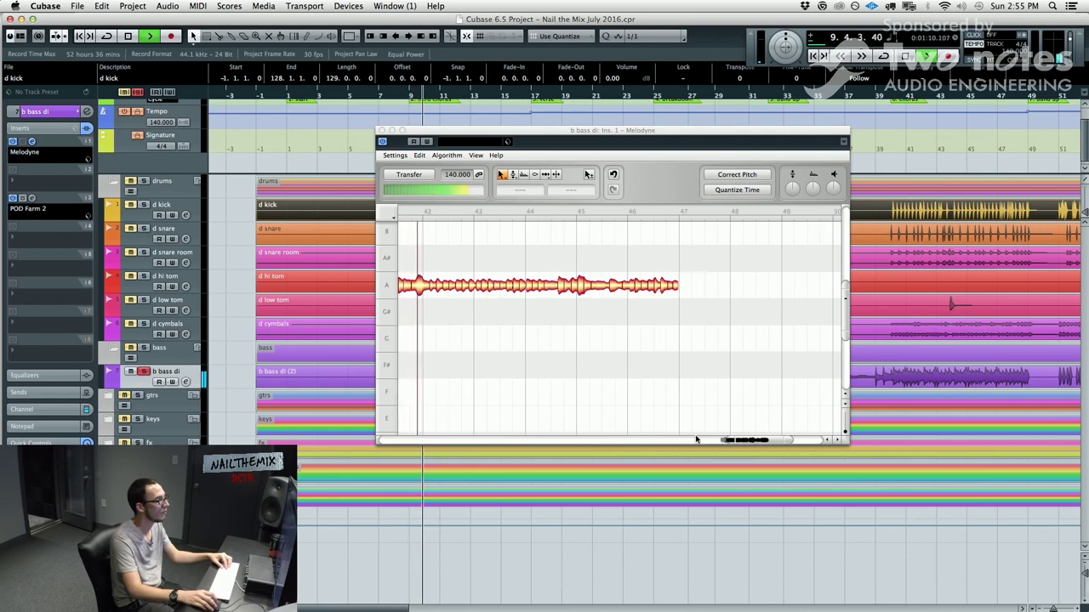
- Stop playback and switch Melodyne's detection algorithm for the transferred bass notes to Melodic
key("space")
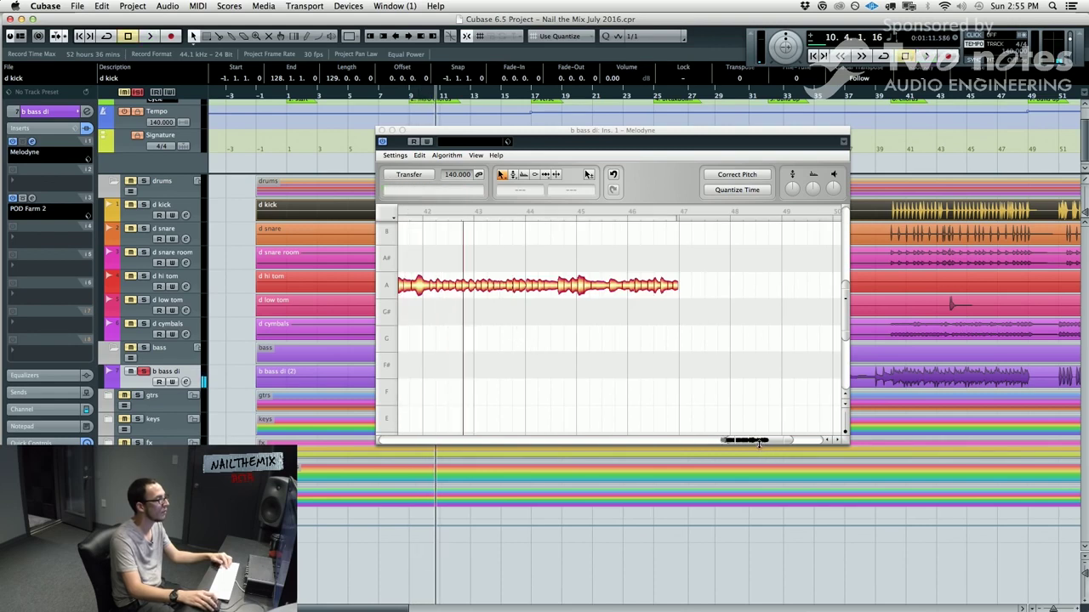
left_click_drag(758, 442, 748, 442)
scroll(754, 401, "up", 8)
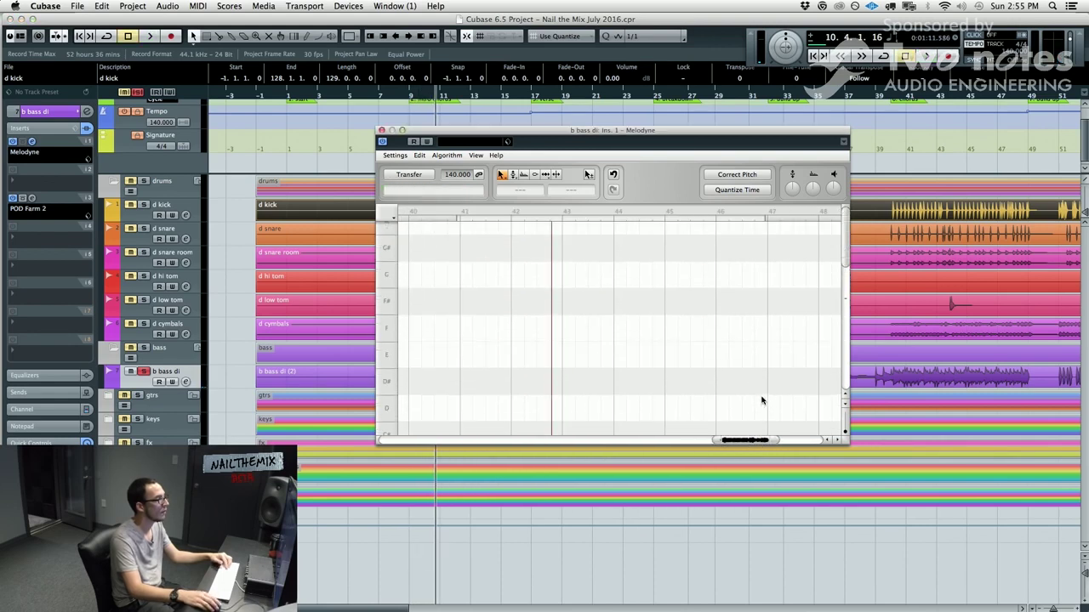
scroll(690, 374, "up", 5)
scroll(656, 332, "down", 7)
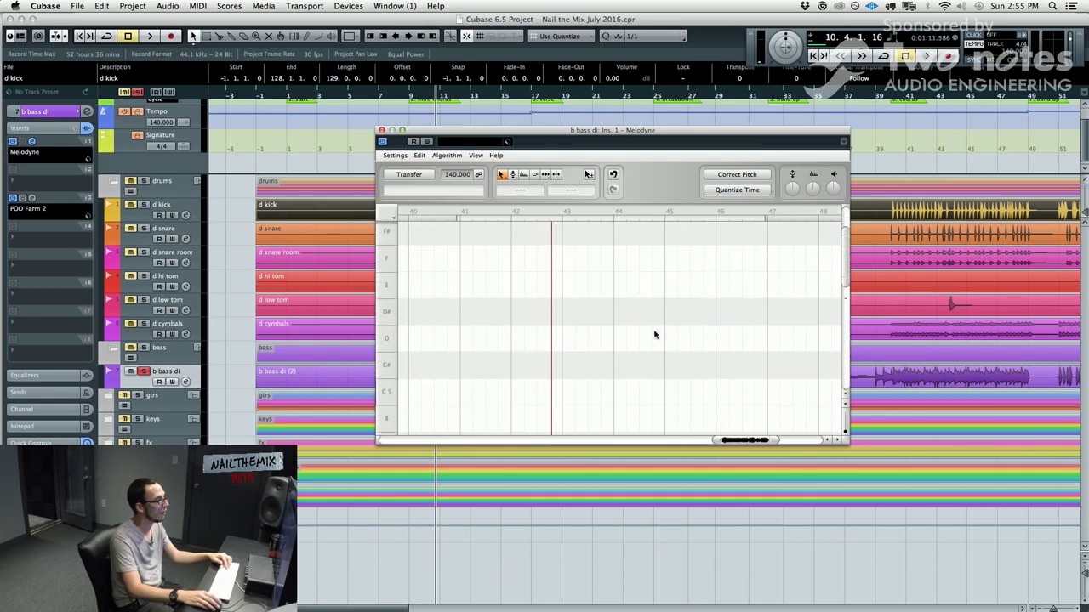
scroll(654, 335, "up", 6)
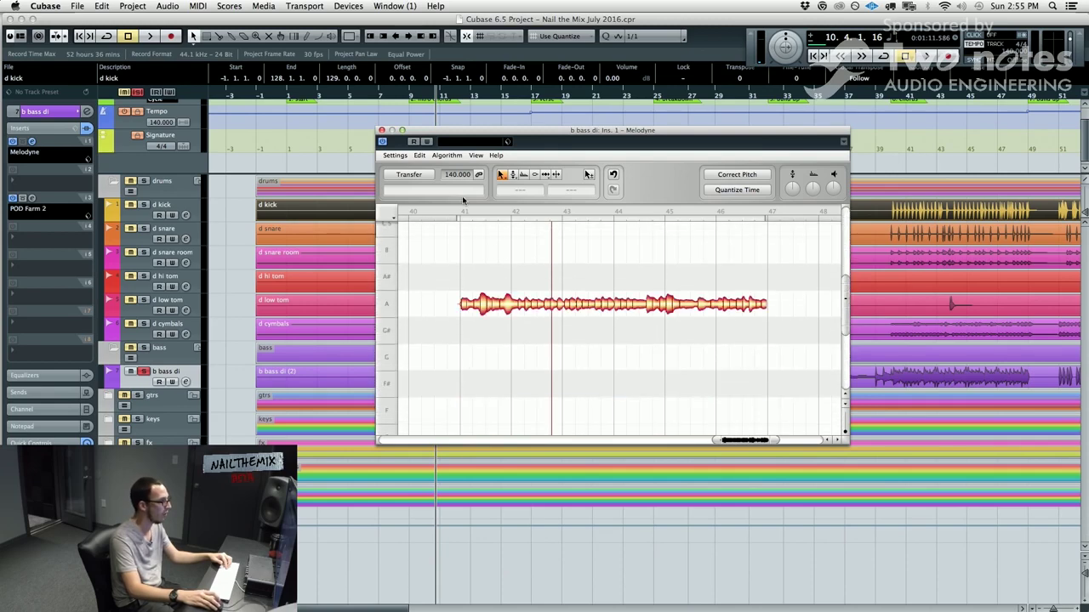
left_click(400, 156)
mouse_move(434, 157)
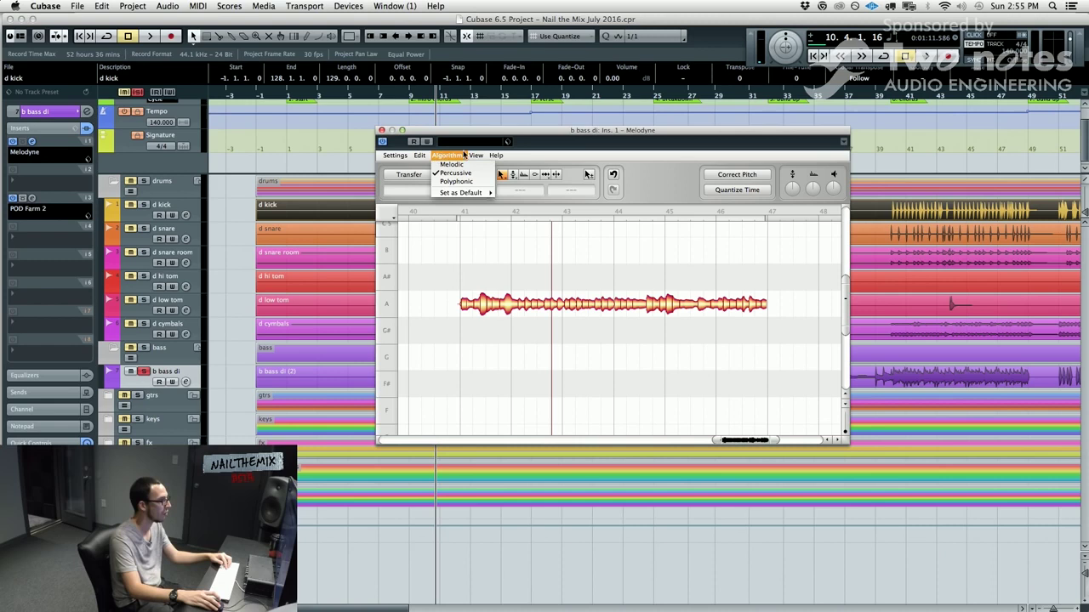
left_click(451, 164)
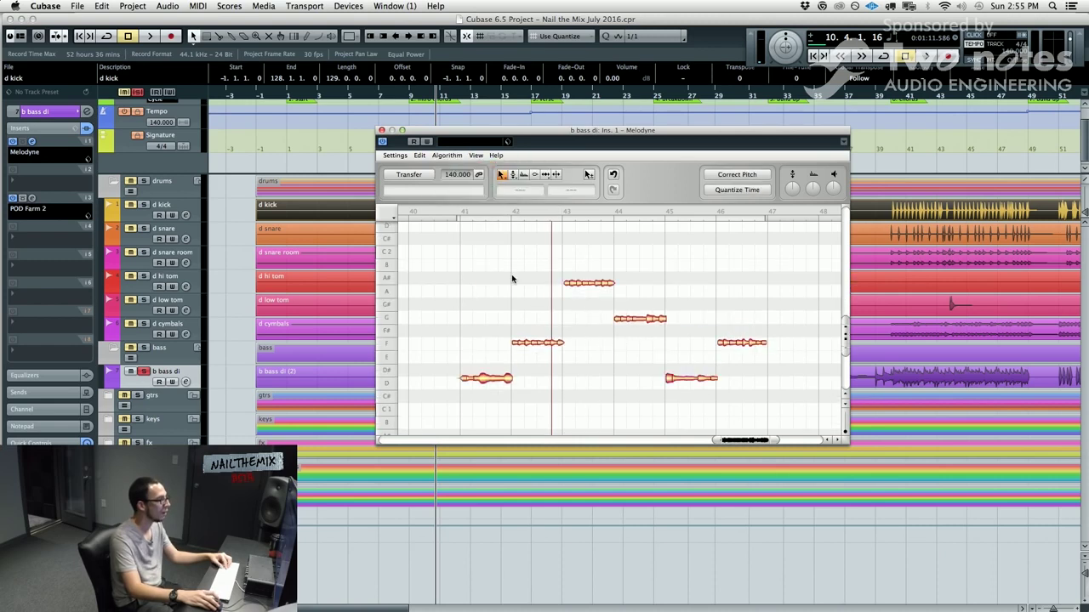
- Audition the bass passage from about bar 9, and lower the G1 notes in its fourth bar to F#
left_click(461, 214)
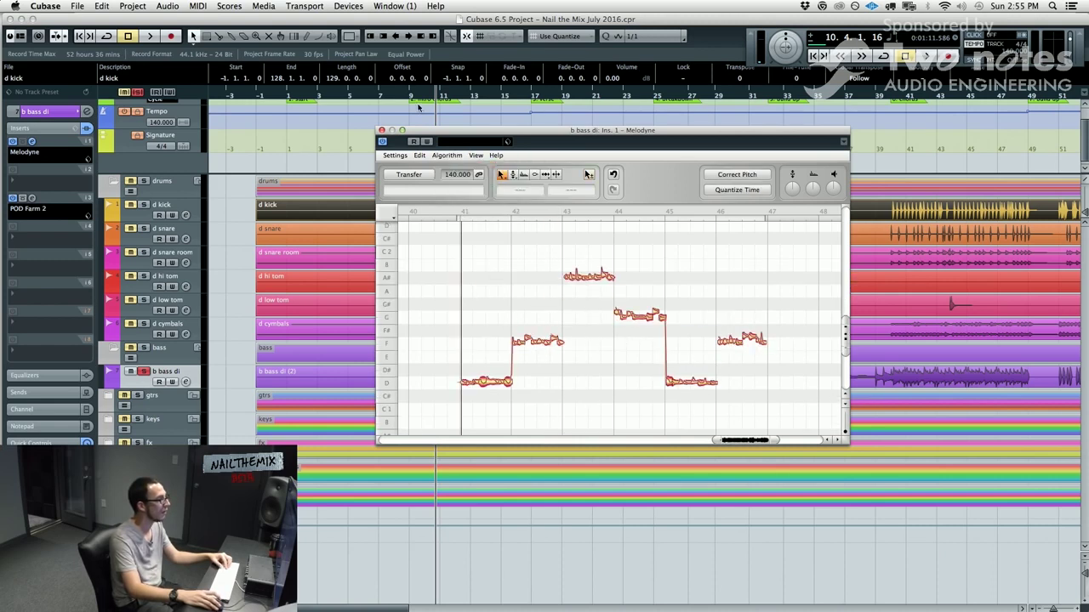
left_click(418, 107)
key("space")
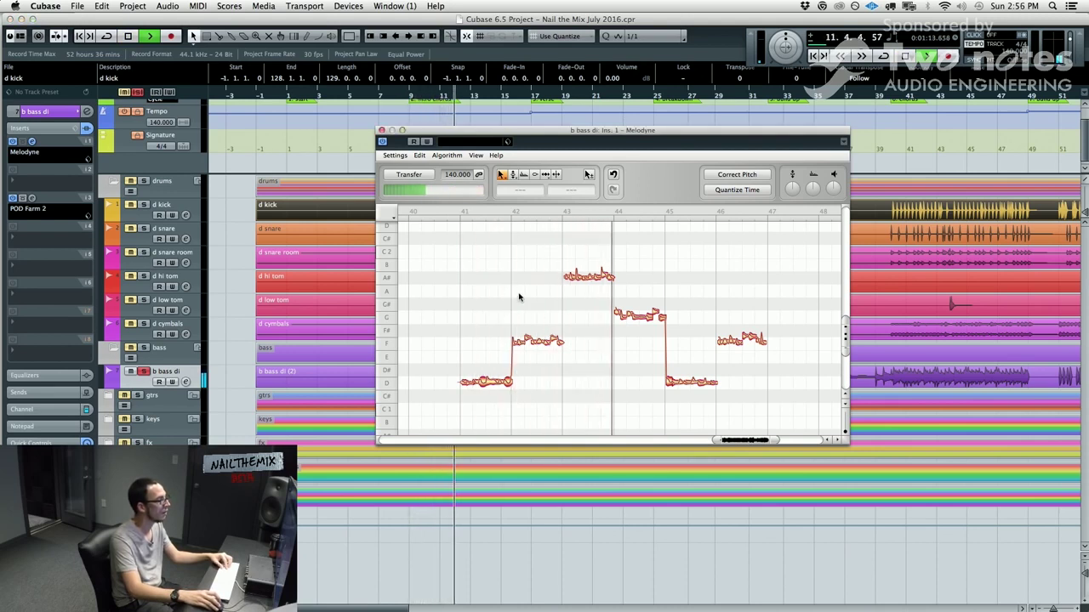
key("space")
left_click(652, 321)
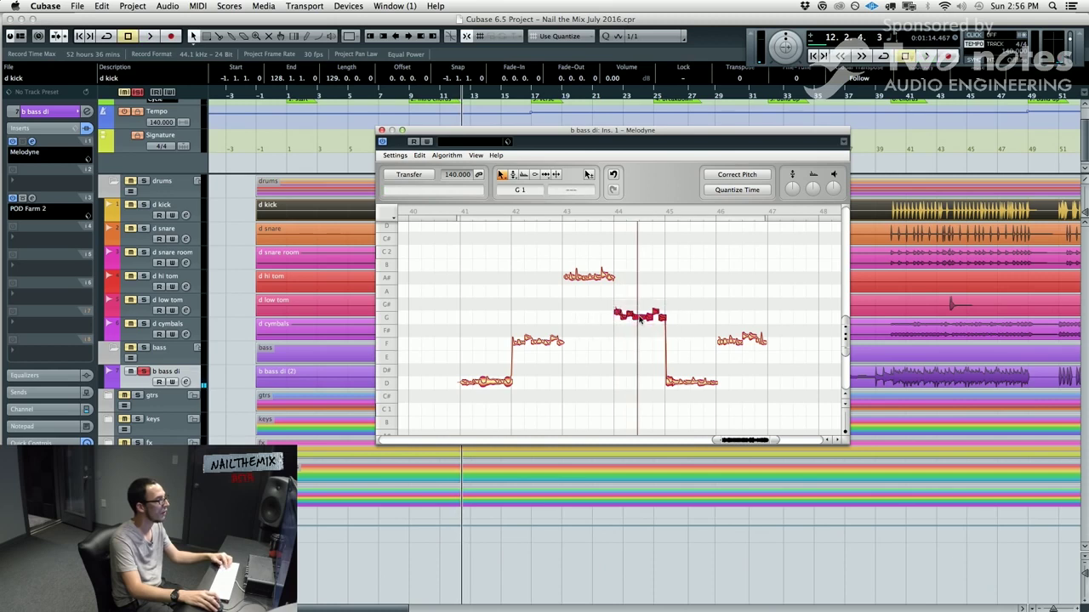
mouse_move(640, 321)
left_mouse_down()
mouse_move(637, 255)
mouse_move(639, 362)
mouse_move(638, 251)
mouse_move(640, 359)
mouse_move(641, 332)
left_mouse_up()
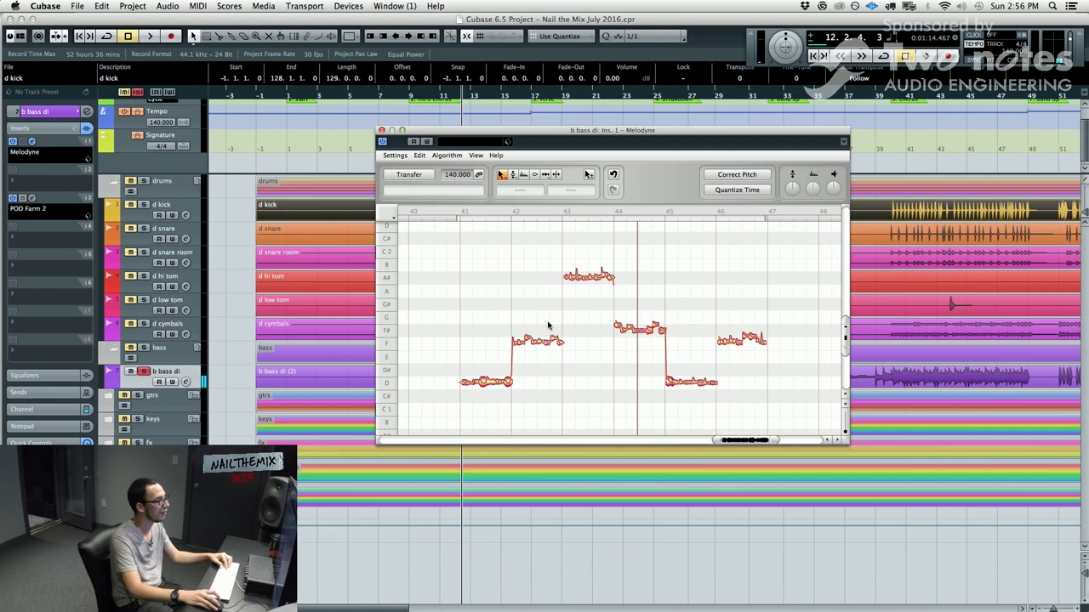
key("super+a")
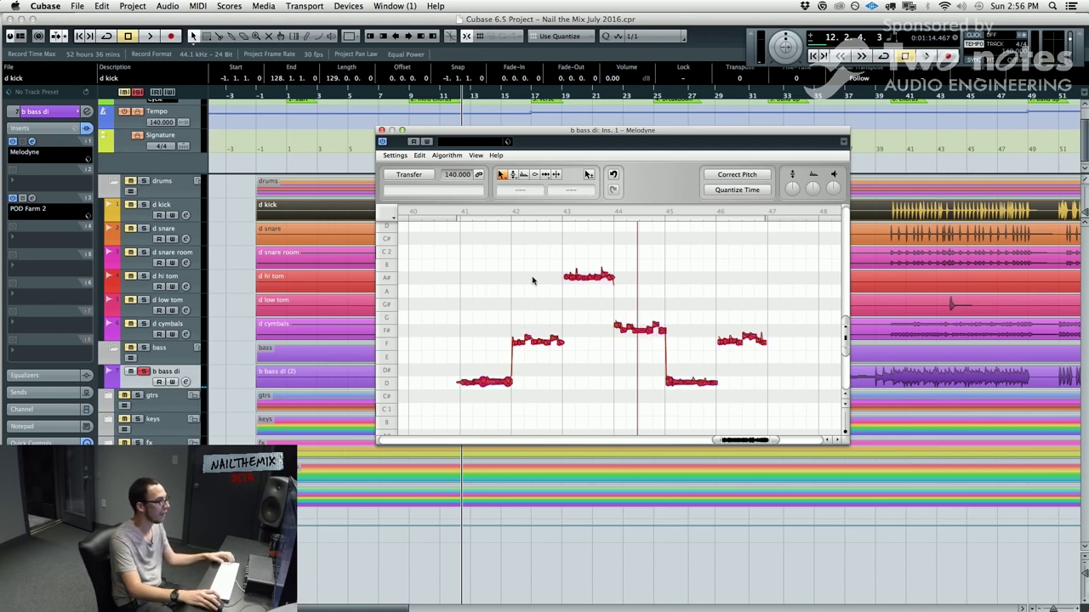
left_click(744, 175)
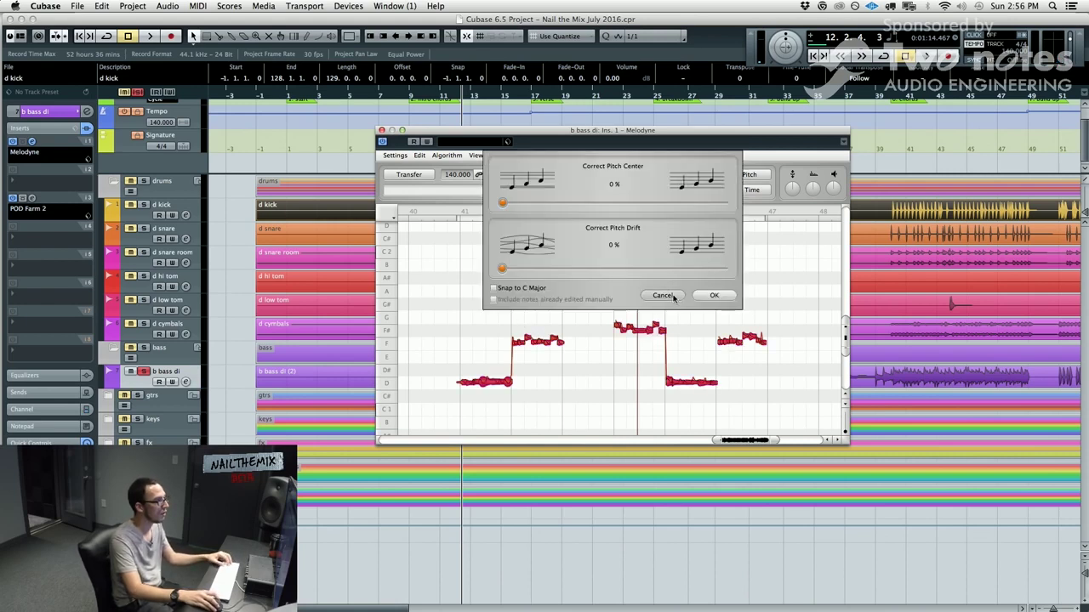
left_click(672, 296)
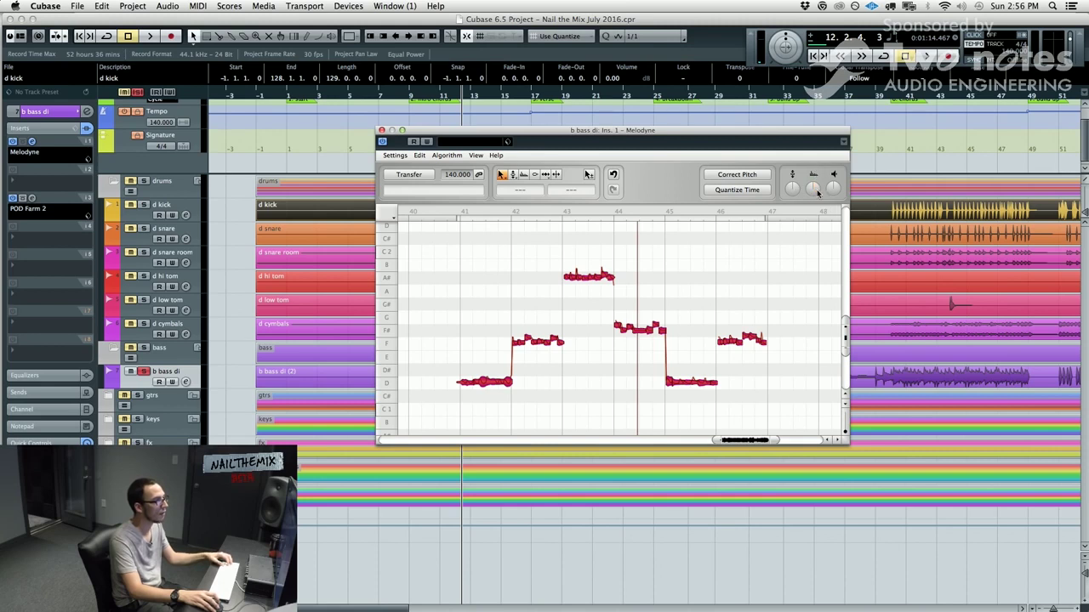
left_click(497, 279)
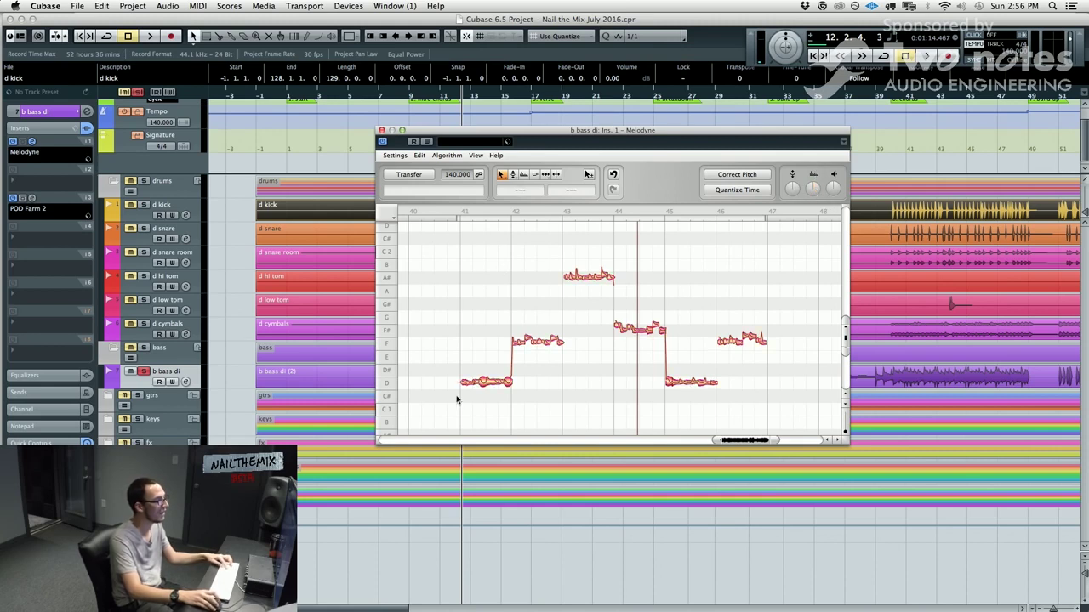
- Select the opening D1 notes for inspection and audition the start of the passage inside Melodyne
left_click_drag(439, 354, 508, 405)
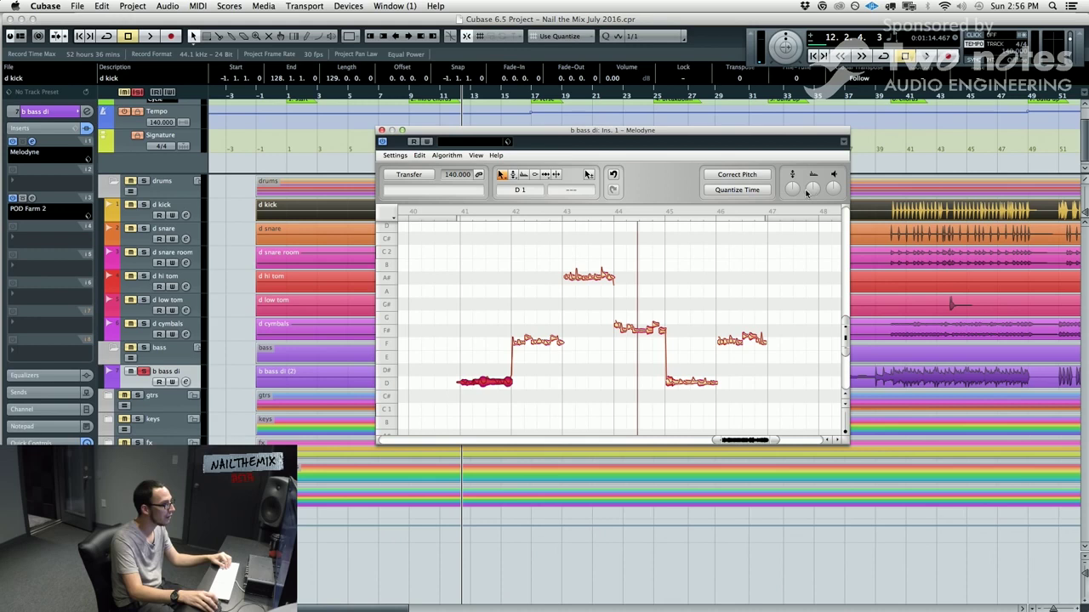
left_click(509, 298)
left_click(464, 215)
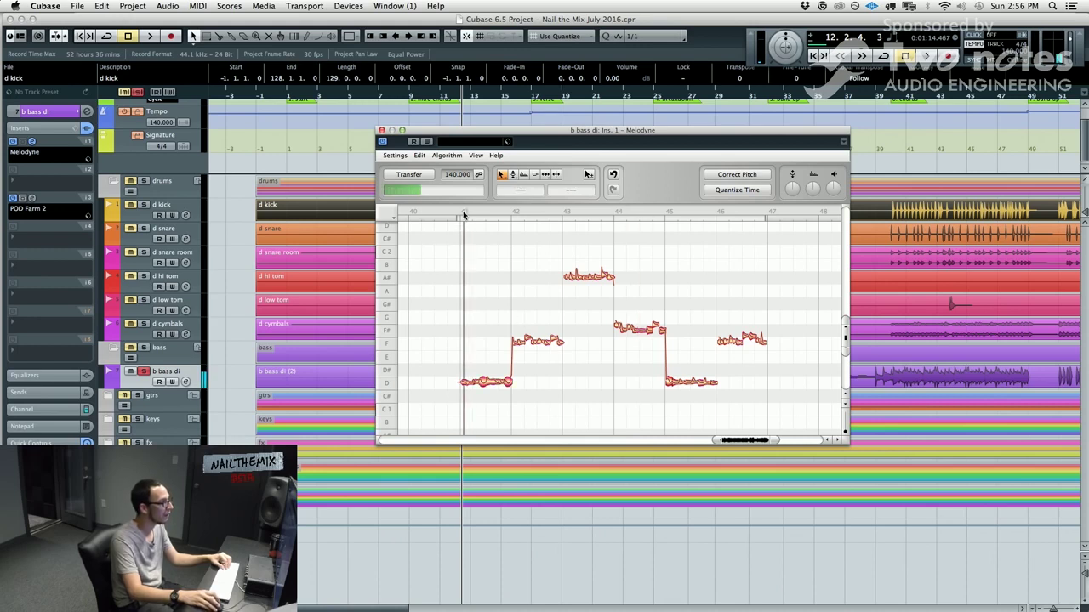
left_click(484, 381)
left_click(462, 371)
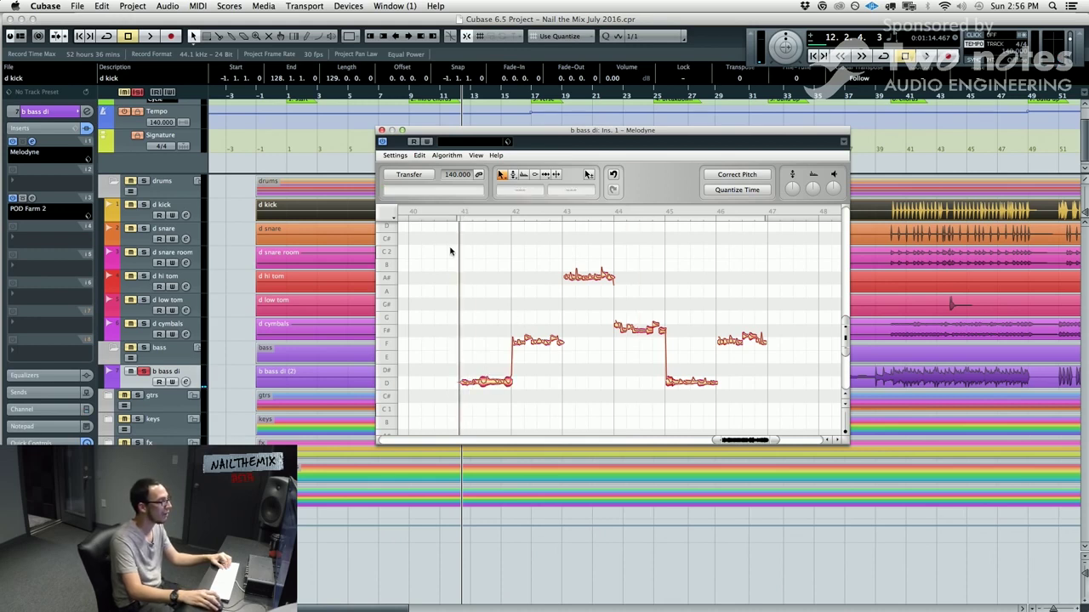
- Correct the pitch of all the bass notes with pitch center and pitch drift both at 100%
left_click_drag(450, 249, 1007, 545)
left_click_drag(764, 445, 737, 443)
left_click_drag(845, 375, 848, 349)
left_click(739, 175)
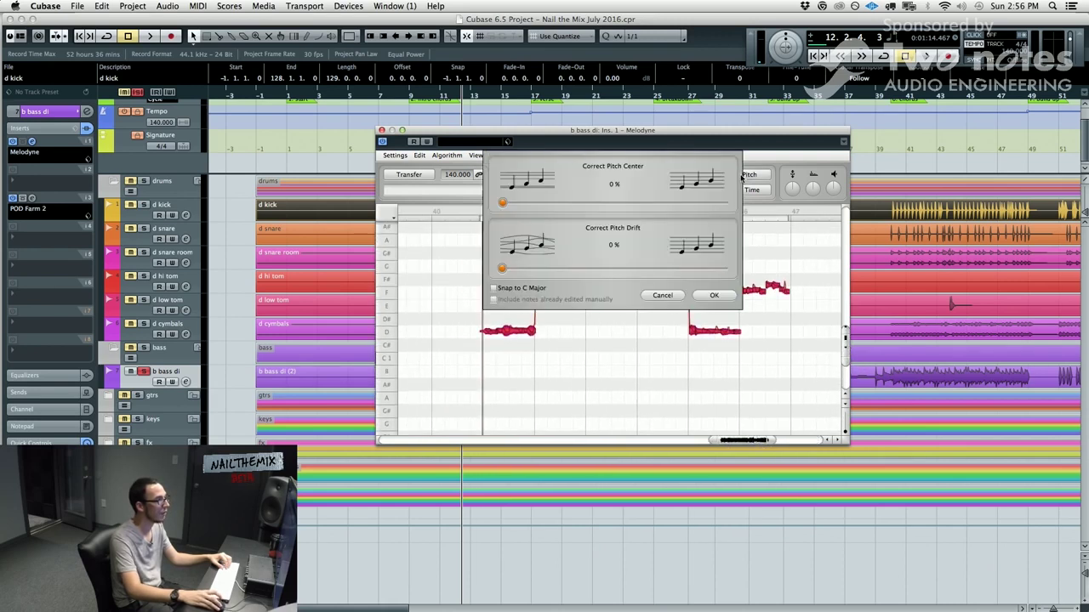
left_click_drag(502, 204, 840, 193)
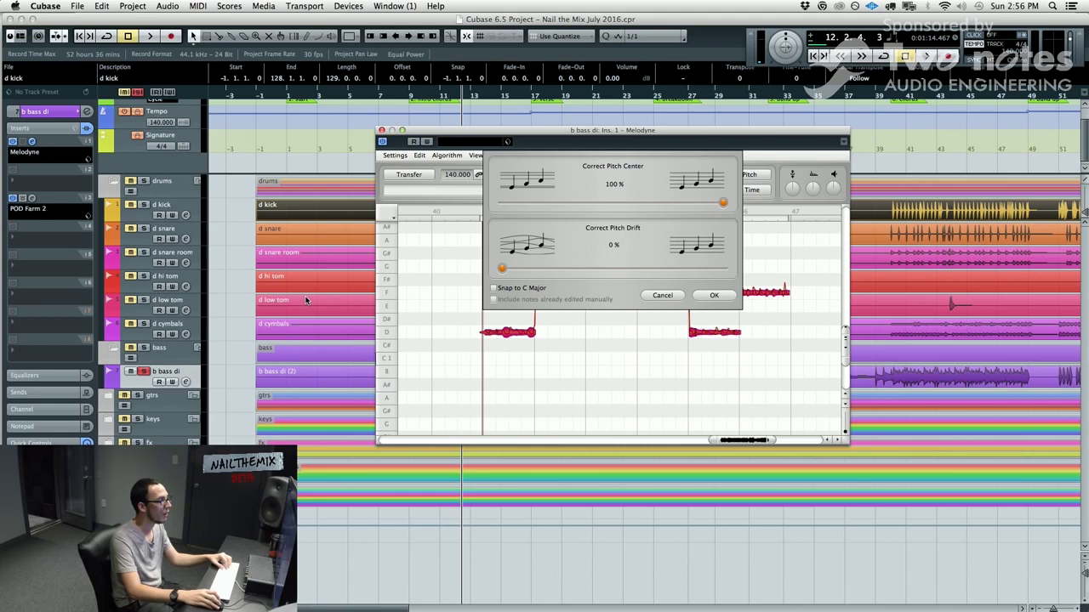
left_click_drag(502, 267, 755, 281)
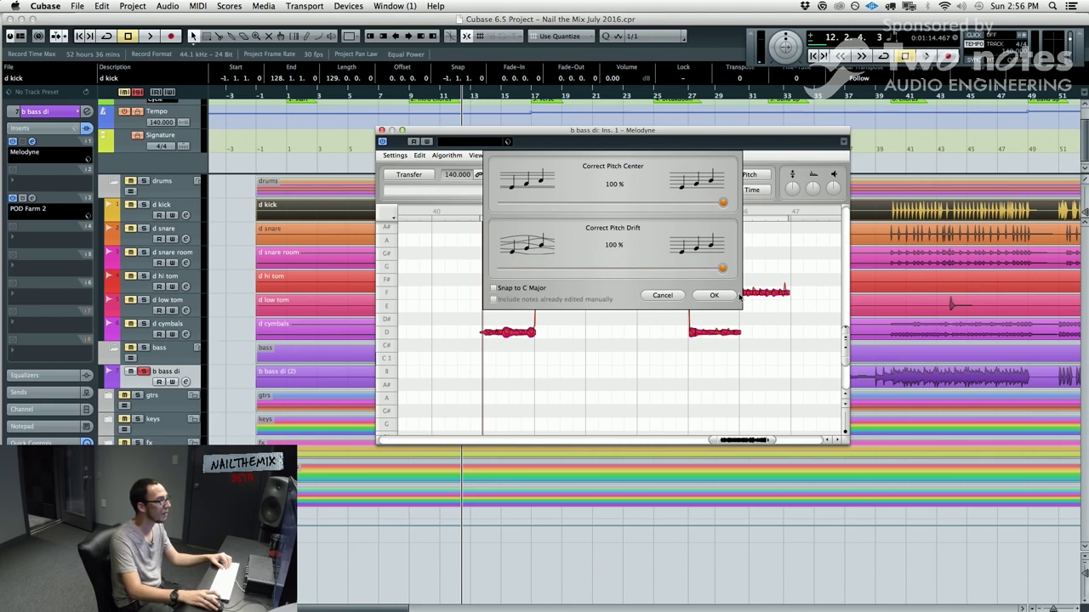
left_click(720, 297)
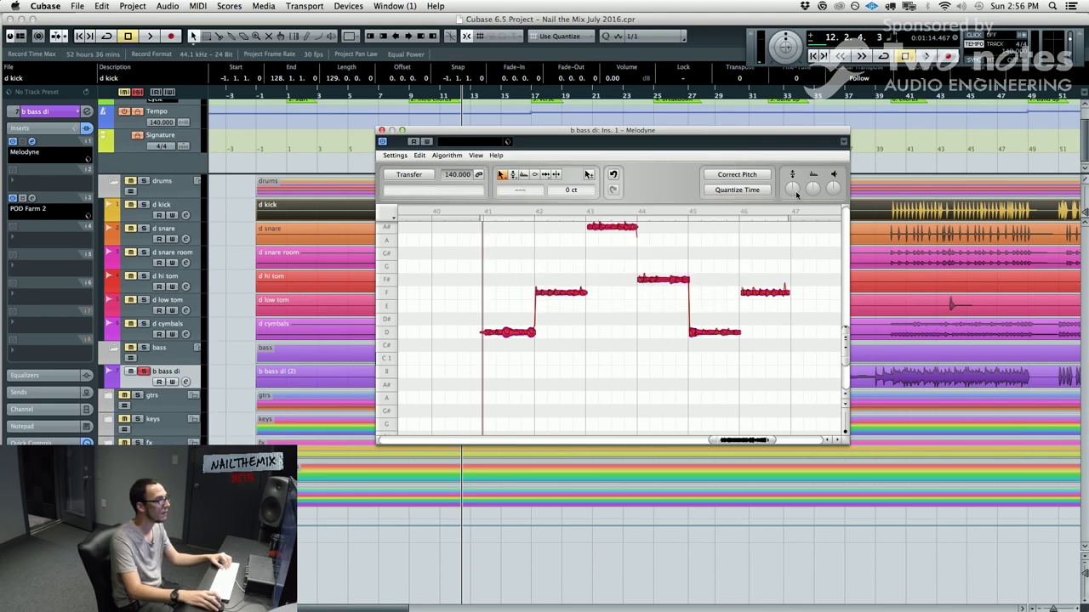
left_click(507, 320)
scroll(507, 320, "up", 1)
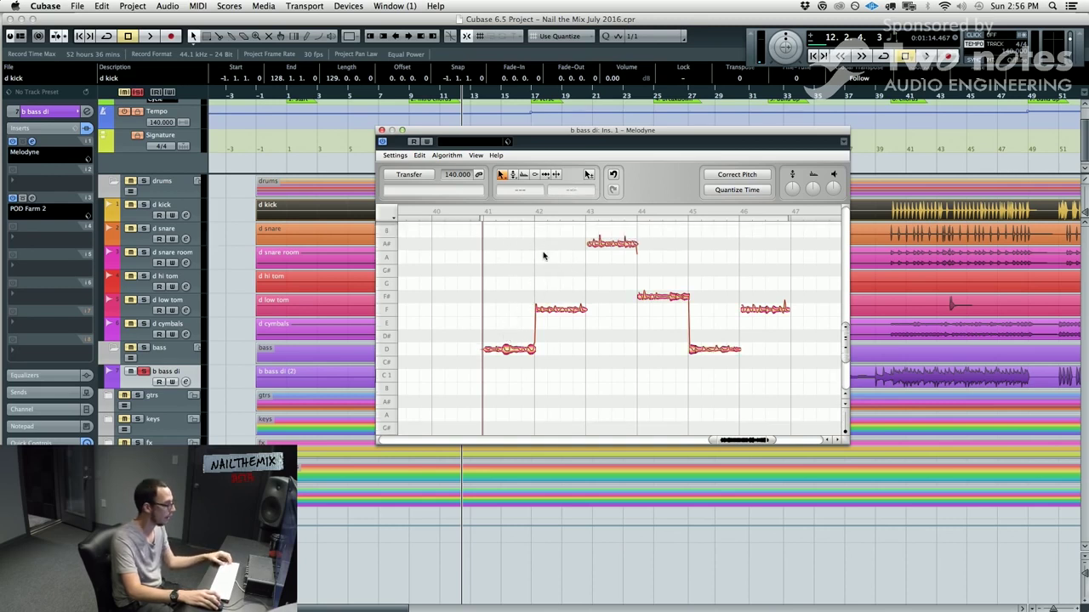
- Inspect all the bass notes with Melodyne's Time and Pitch tools, and return to the main tool with nothing selected
key("super+a")
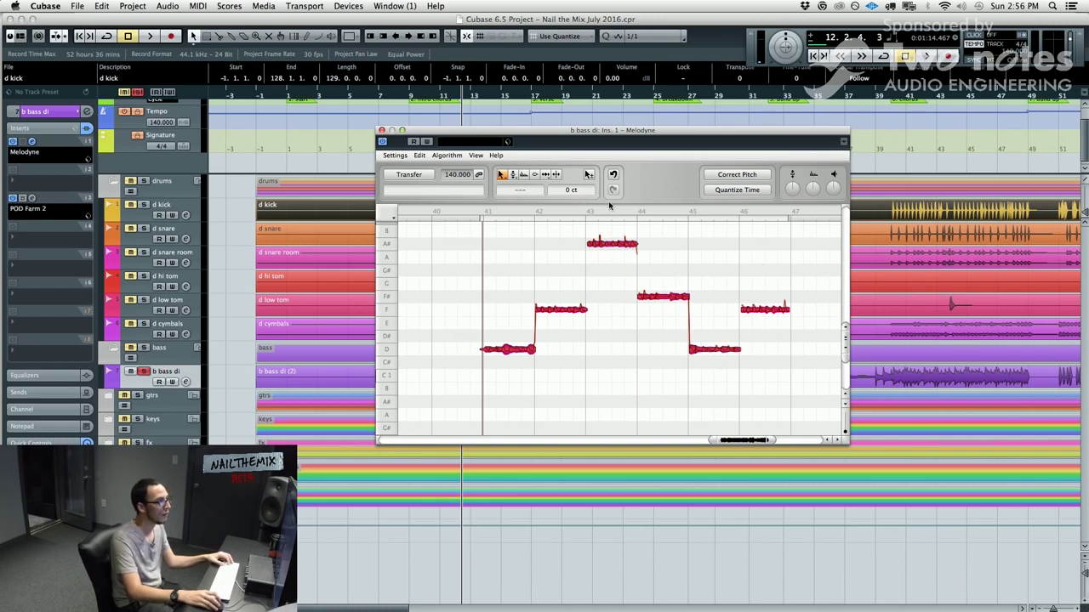
left_click(545, 175)
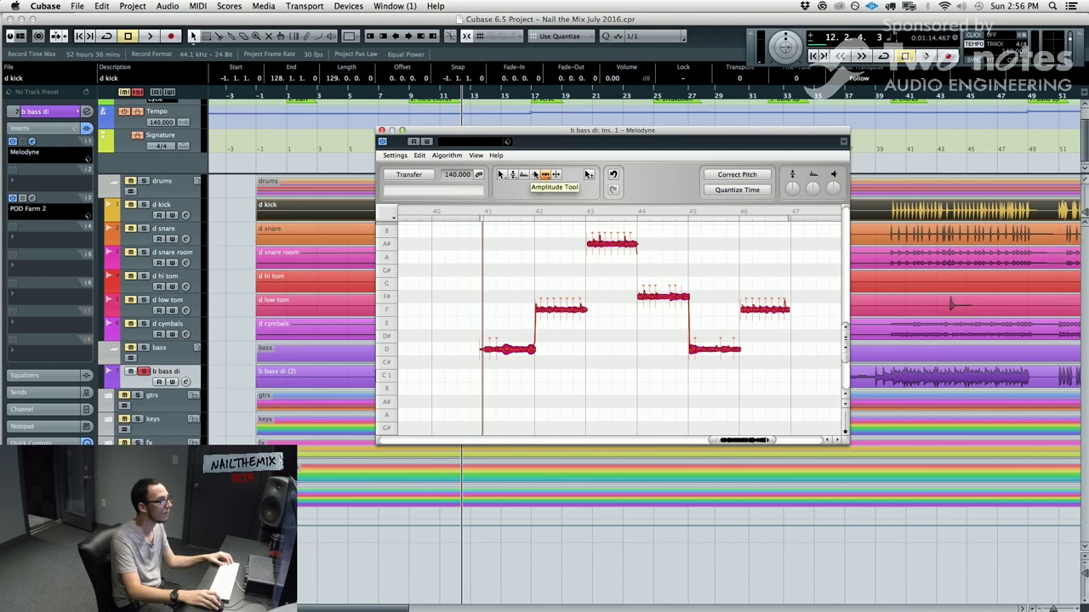
left_click(512, 175)
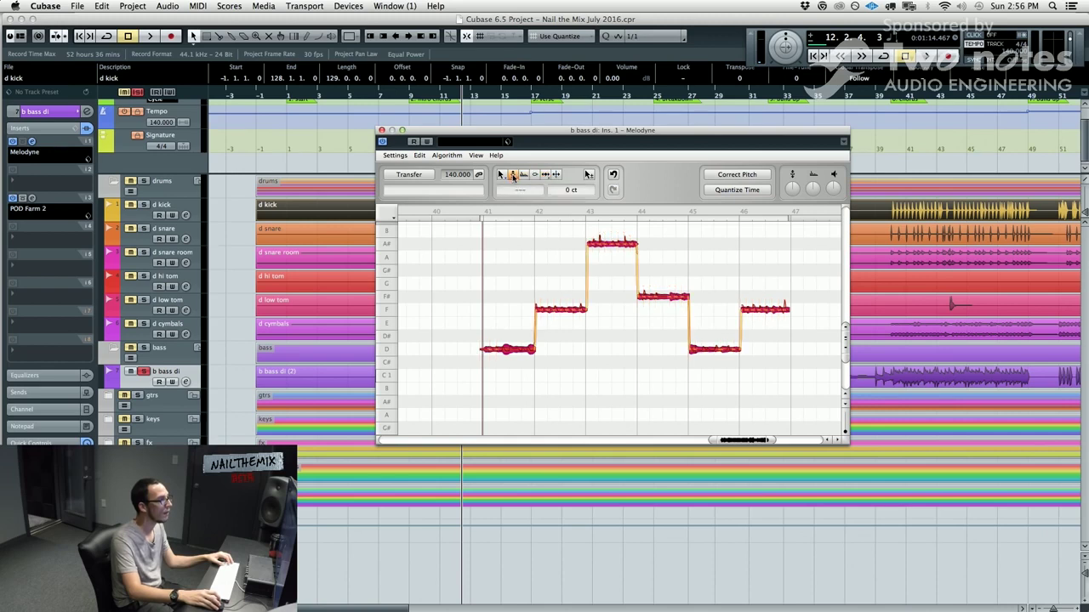
left_click(501, 174)
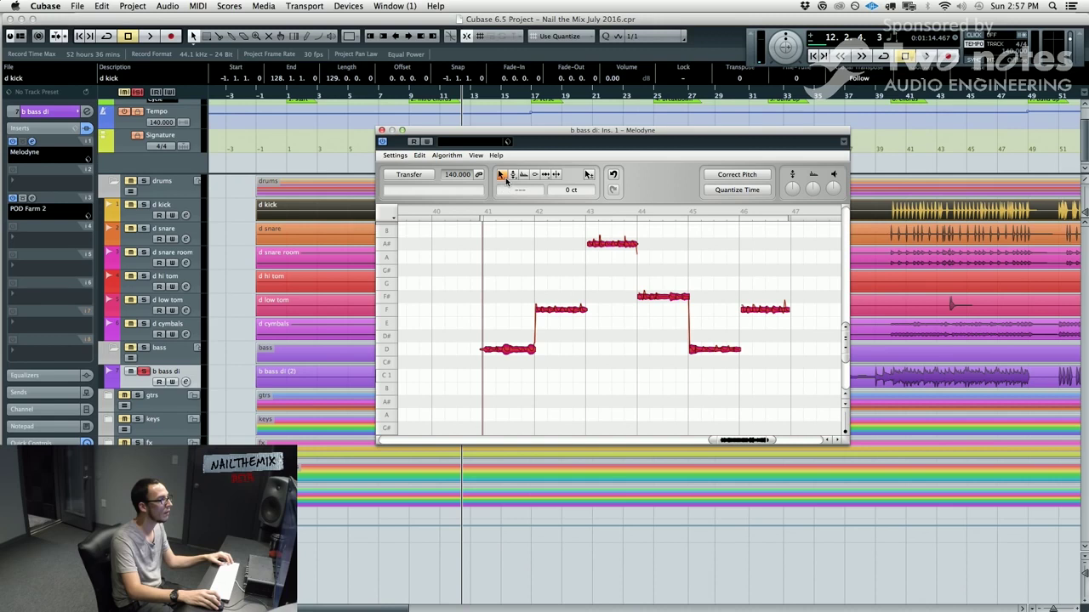
left_click(500, 238)
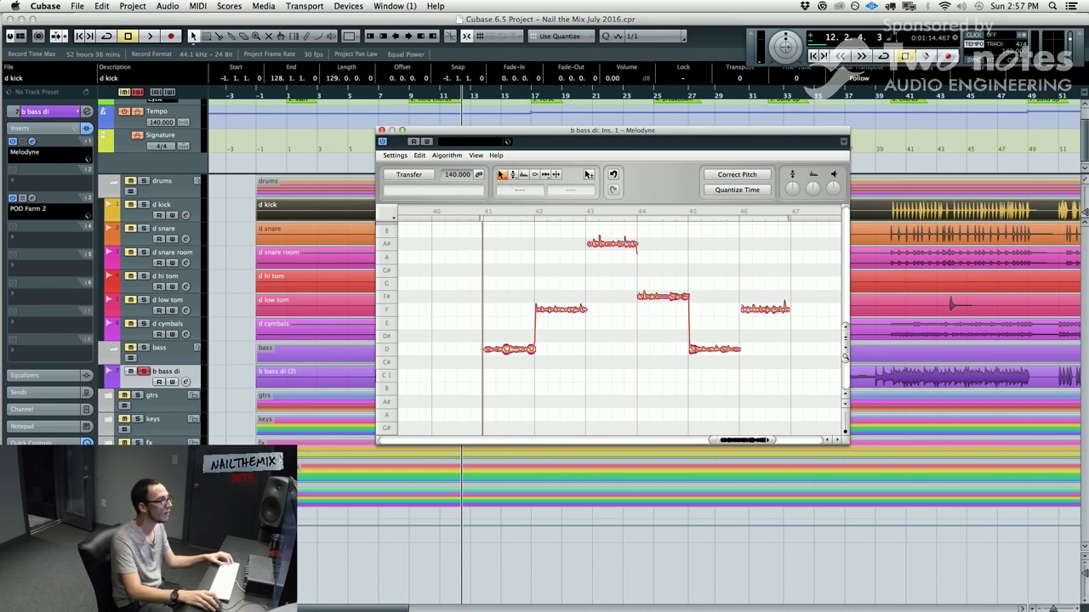
- Try a weaker pitch center correction of 63% on the opening D1 notes, and cancel it
left_click_drag(845, 357, 846, 345)
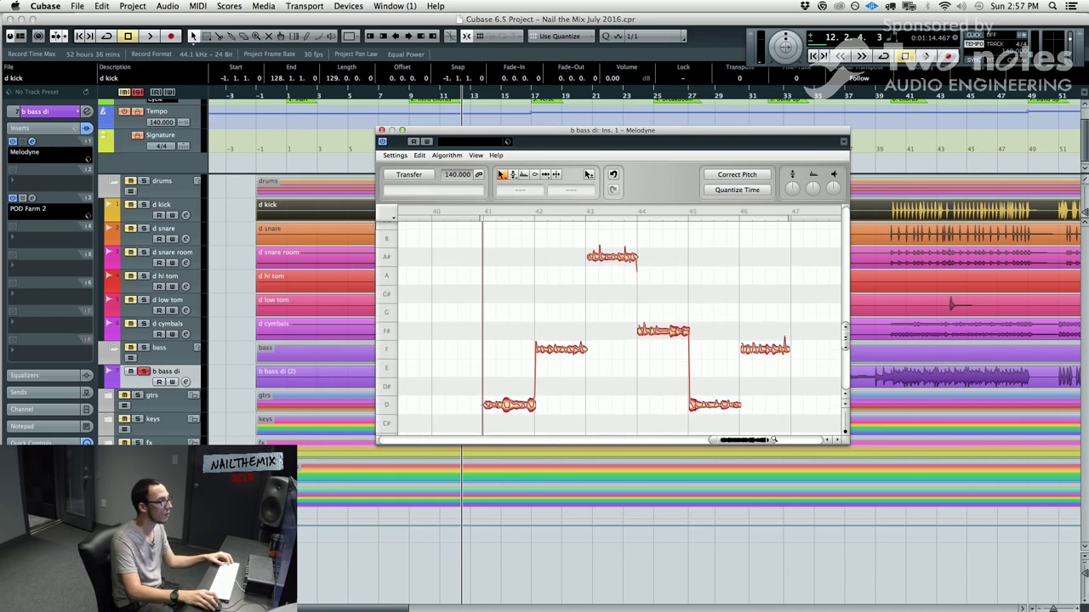
left_click_drag(773, 439, 744, 440)
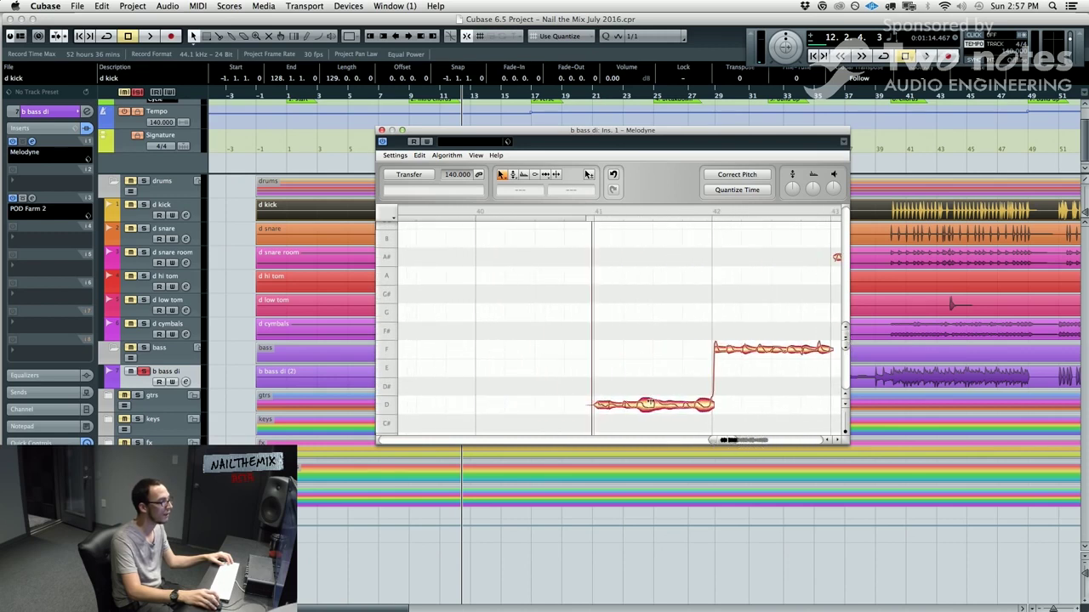
left_click(649, 403)
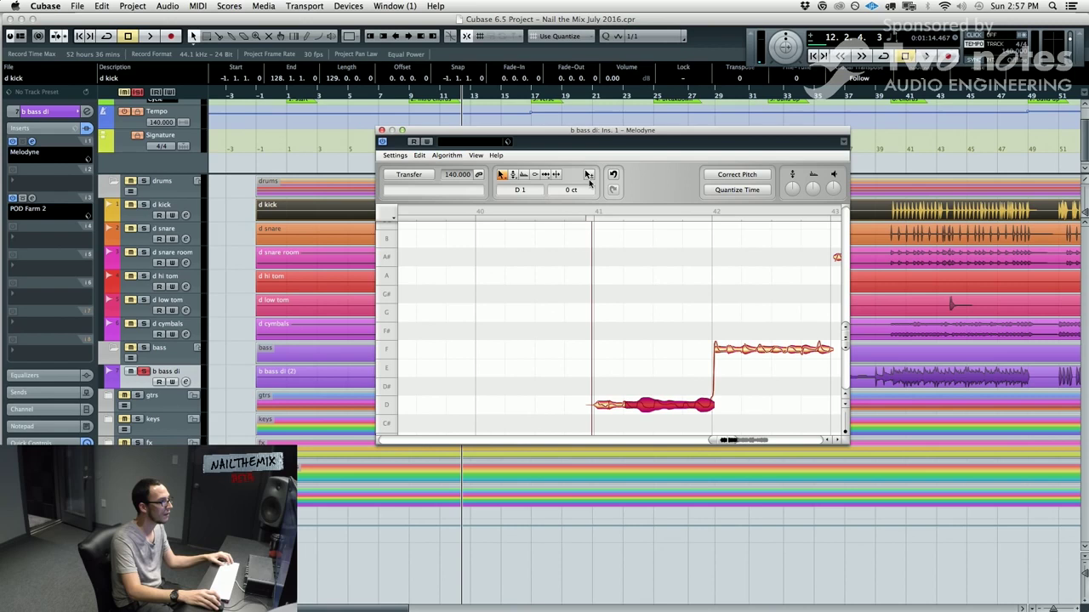
left_click(736, 175)
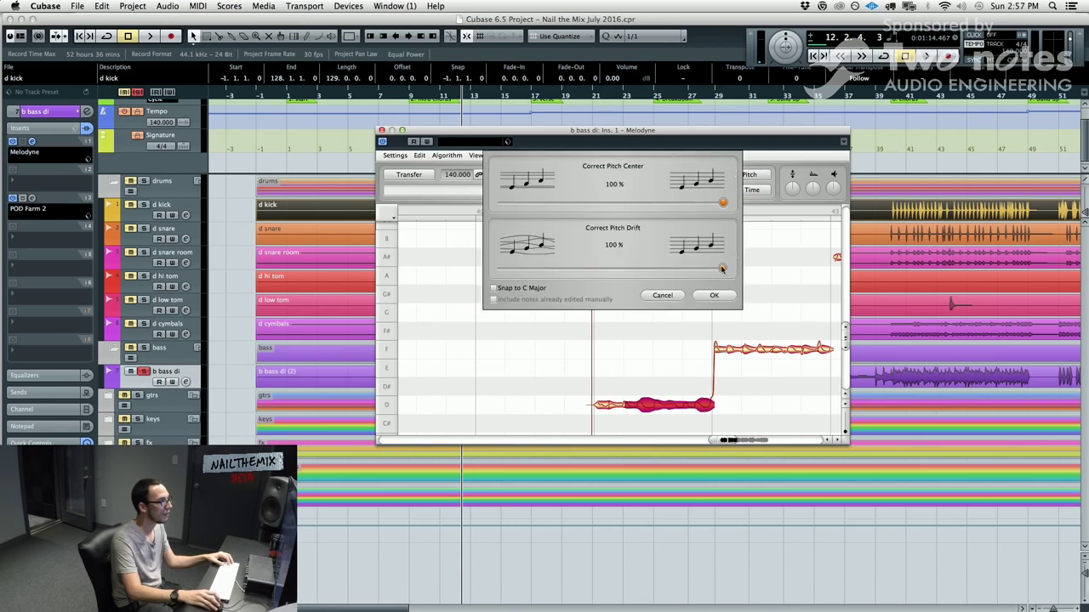
left_click_drag(722, 269, 722, 269)
left_click_drag(723, 202, 641, 204)
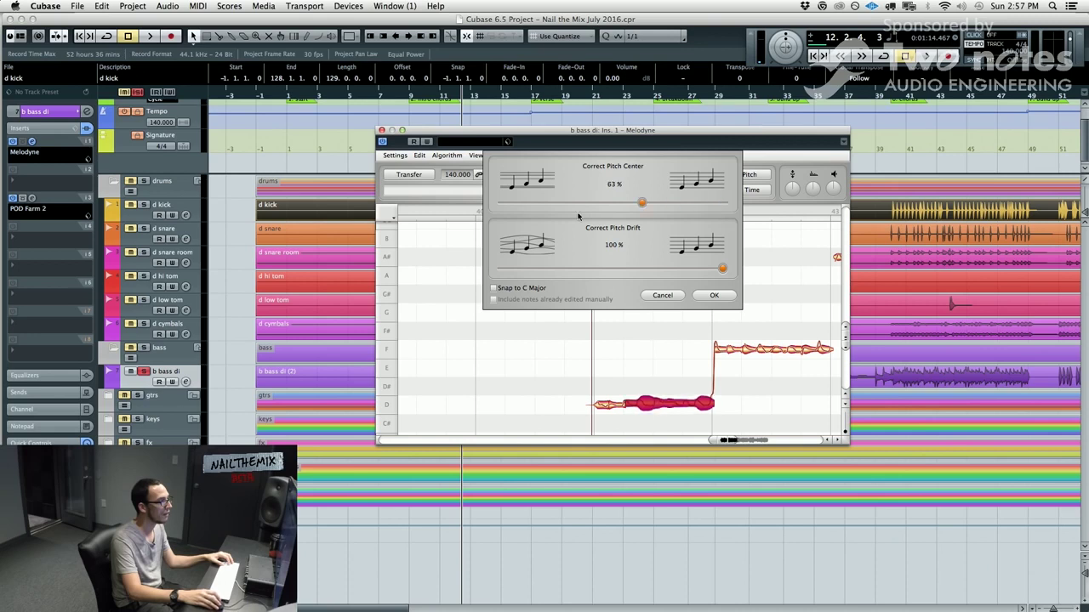
left_click_drag(579, 214, 857, 223)
left_click(661, 295)
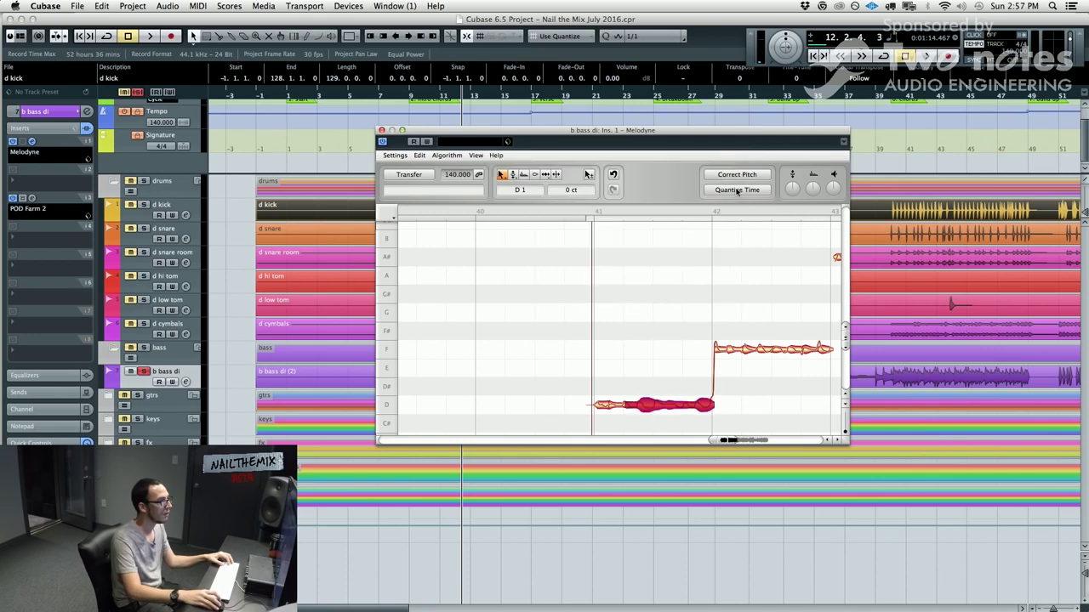
left_click(674, 289)
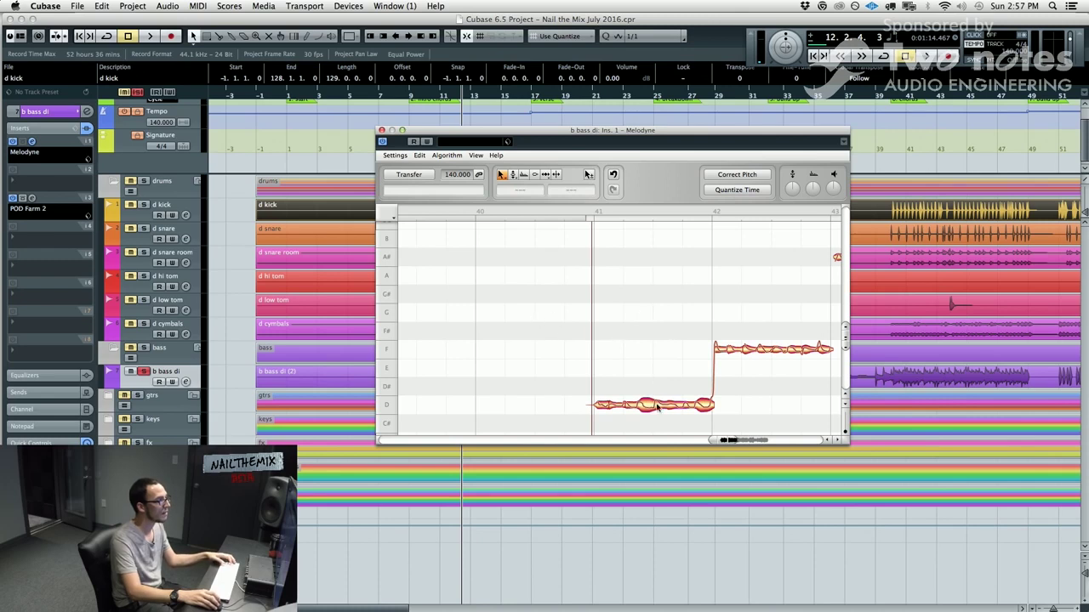
left_click(445, 156)
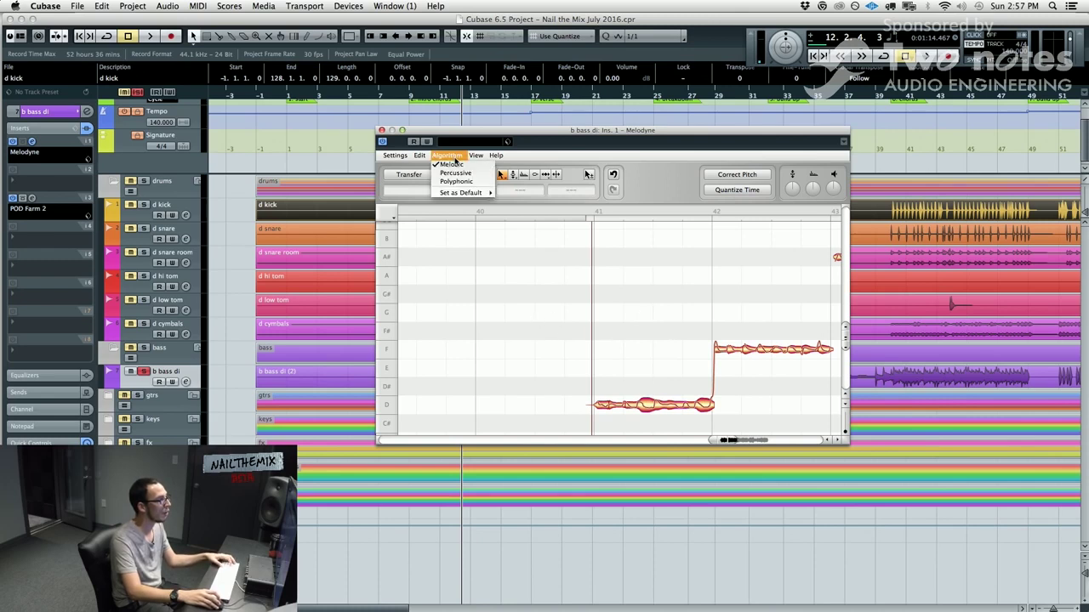
left_click(475, 156)
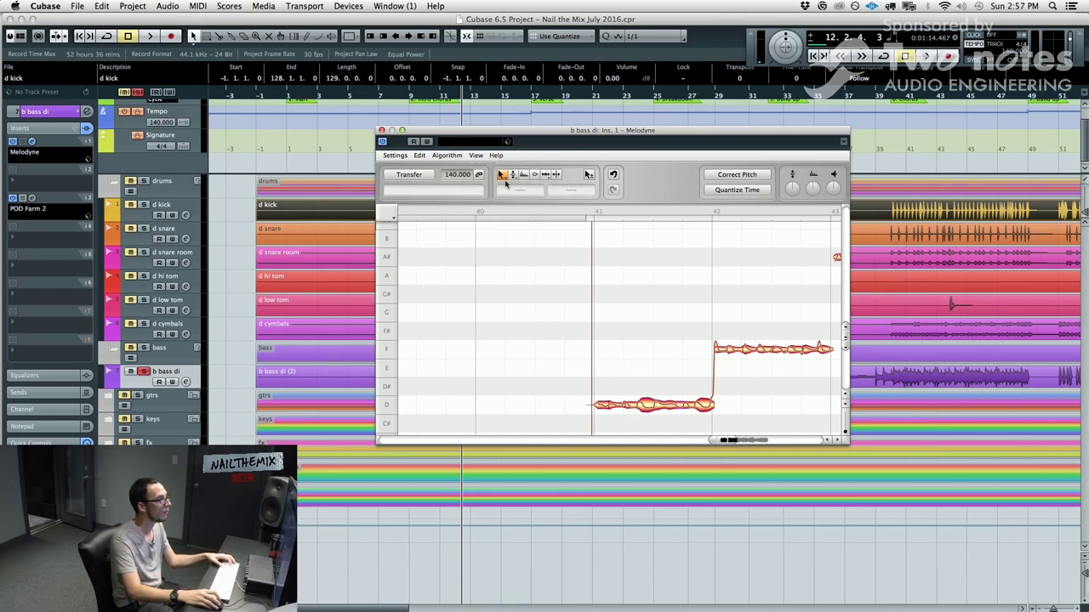
right_click(648, 410)
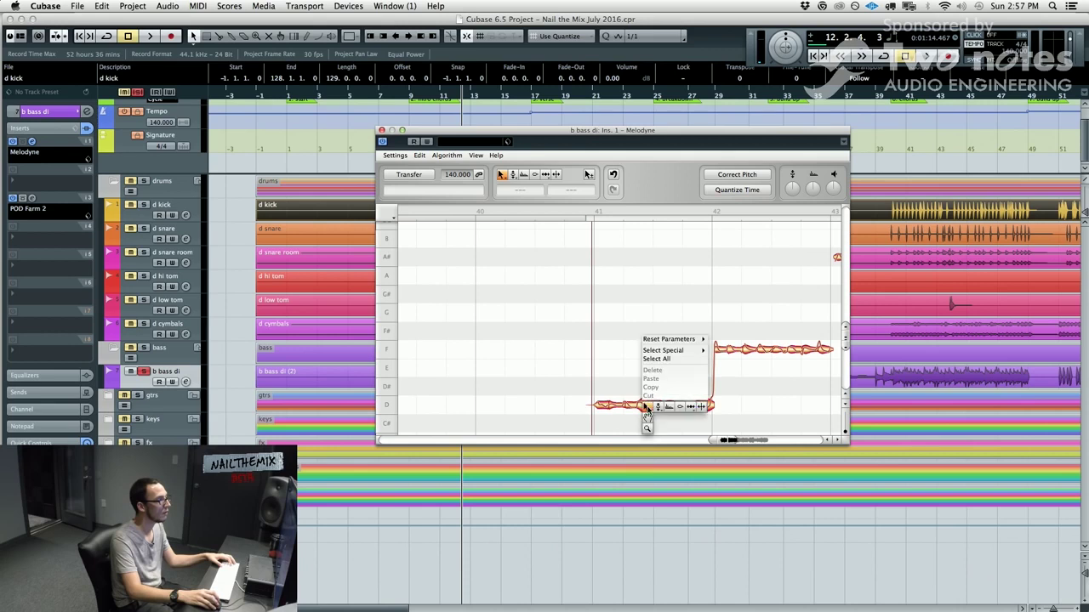
left_click(627, 394)
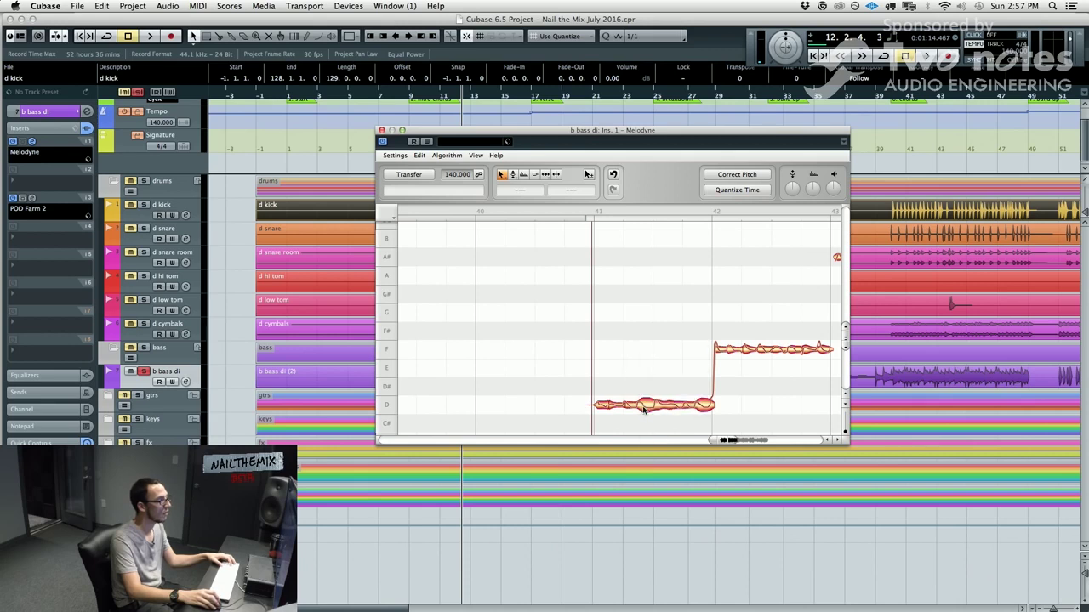
- Flatten the pitch modulation of the opening D1 notes to 0% and toggle it on the following F1 notes with the Pitch Modulation Tool
right_click(645, 408)
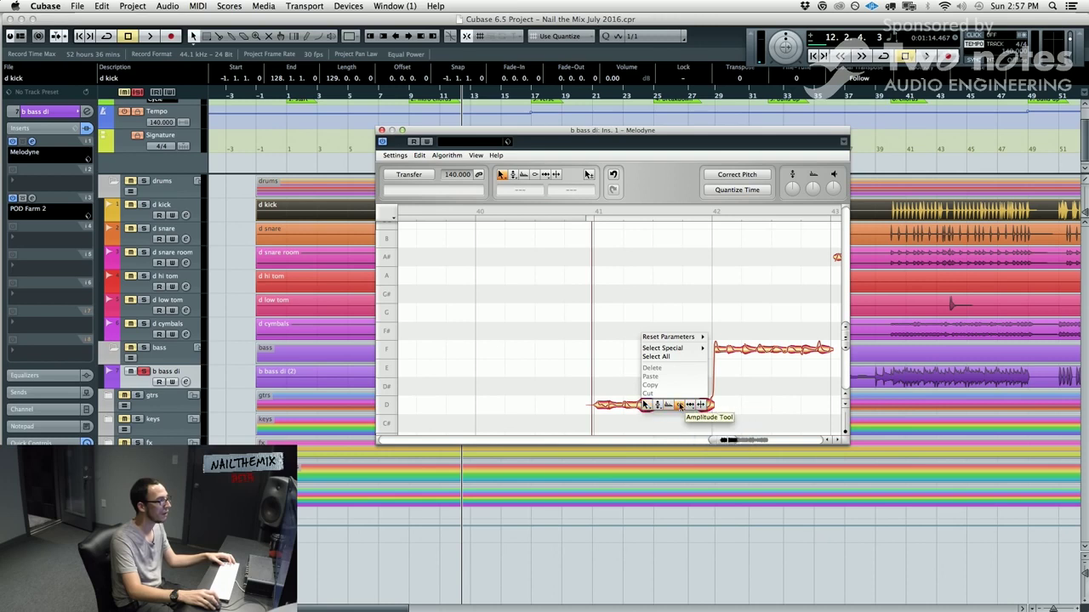
mouse_move(658, 407)
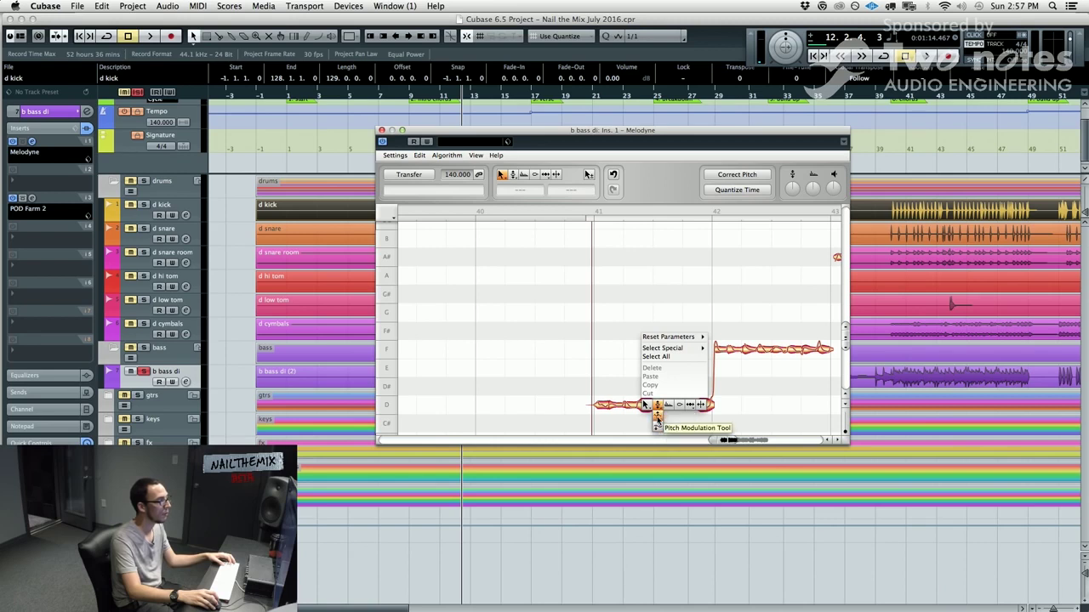
left_click(657, 419)
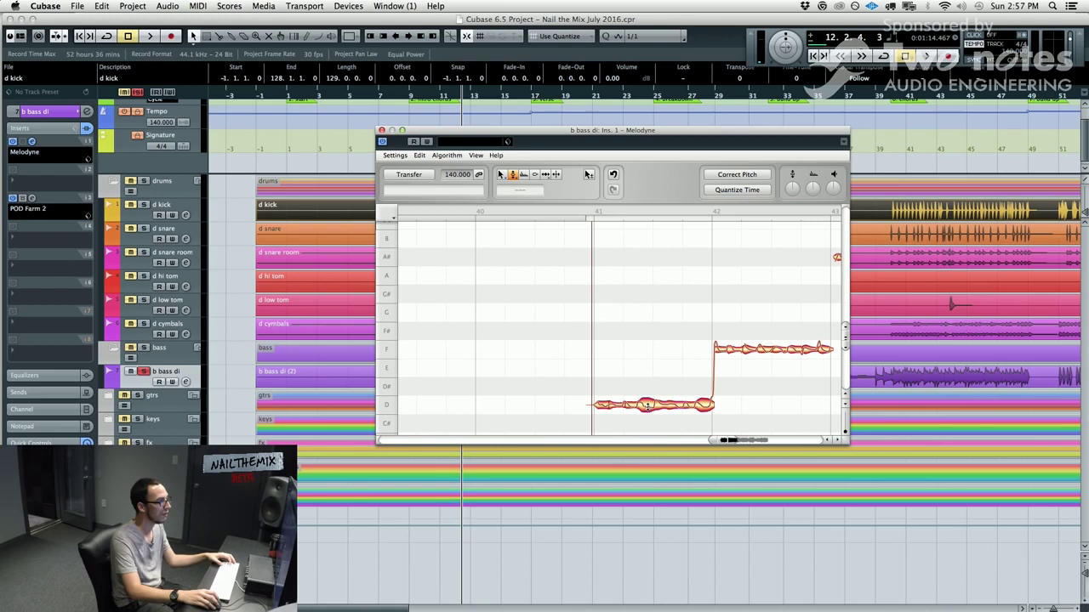
left_click_drag(647, 405, 645, 440)
double_click(646, 406)
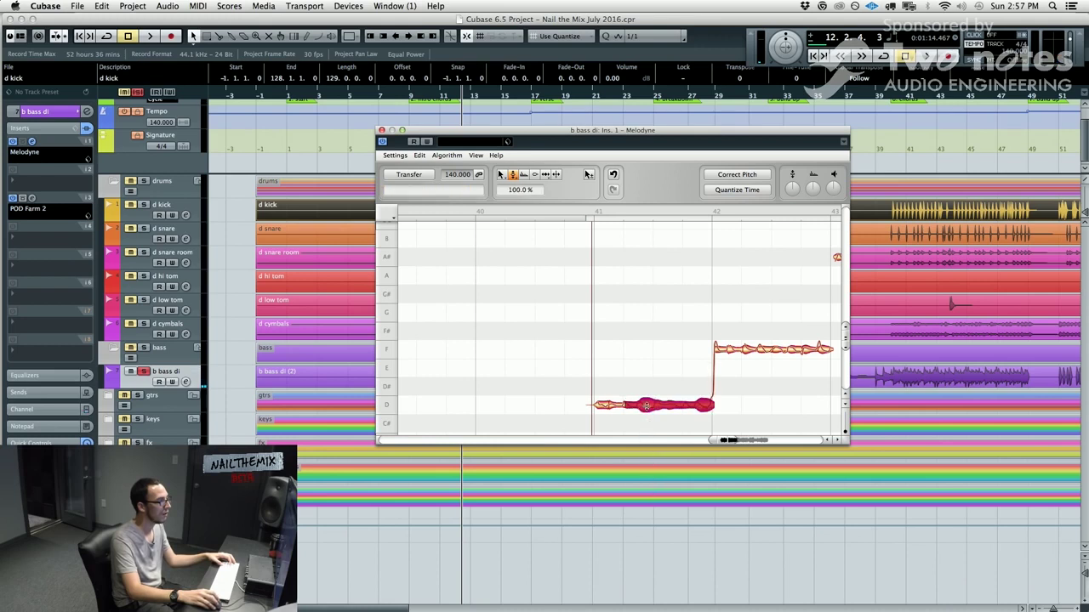
double_click(646, 406)
double_click(598, 404)
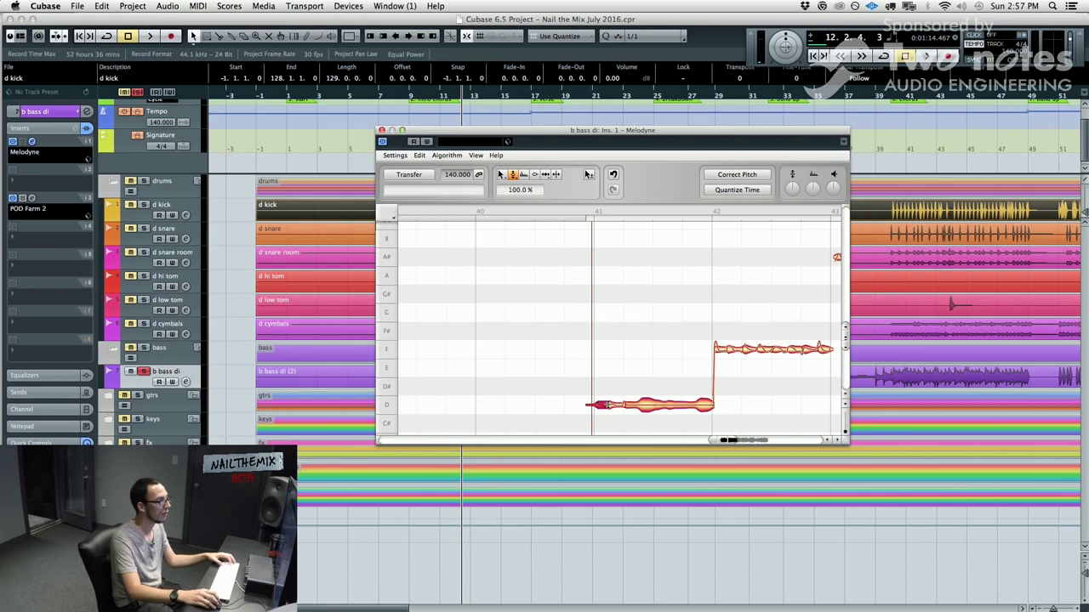
double_click(616, 405)
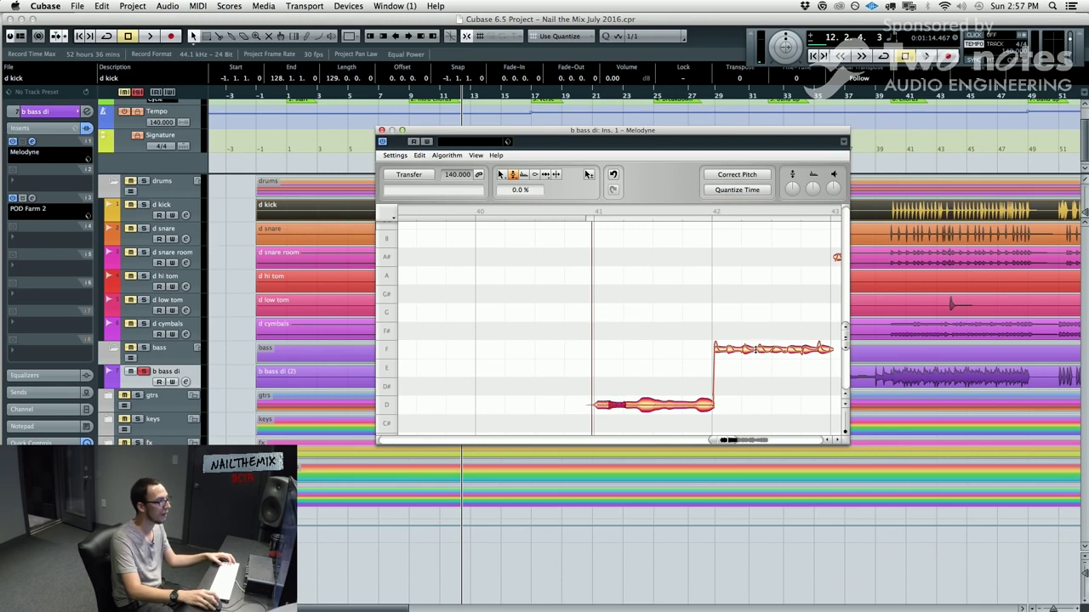
double_click(749, 350)
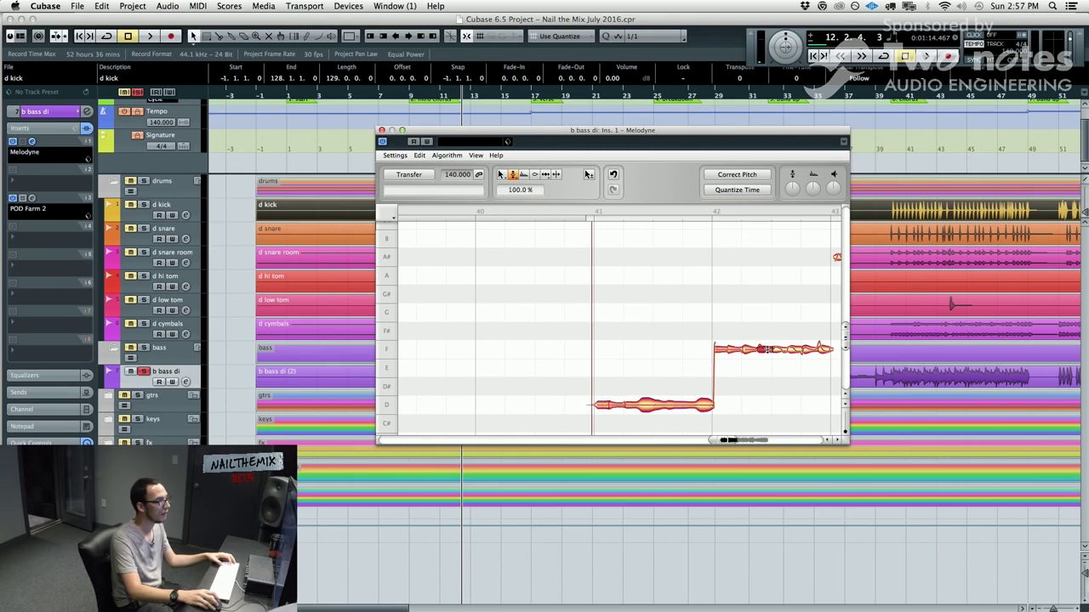
- Try flattening the pitch modulation of all the bass notes to 0%
key("super+a")
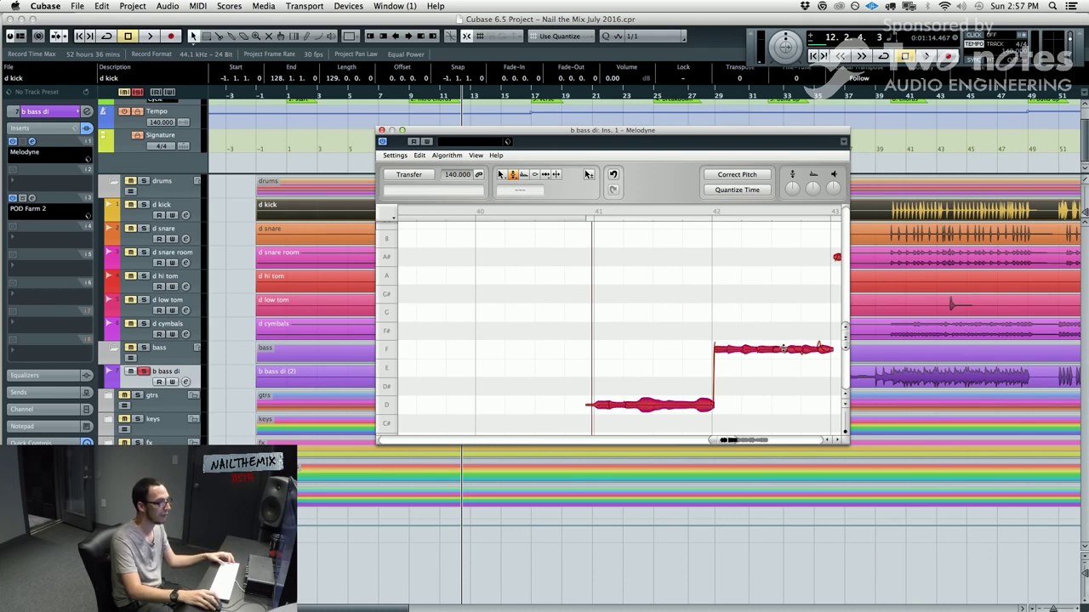
left_click(659, 310)
scroll(659, 310, "down", 4)
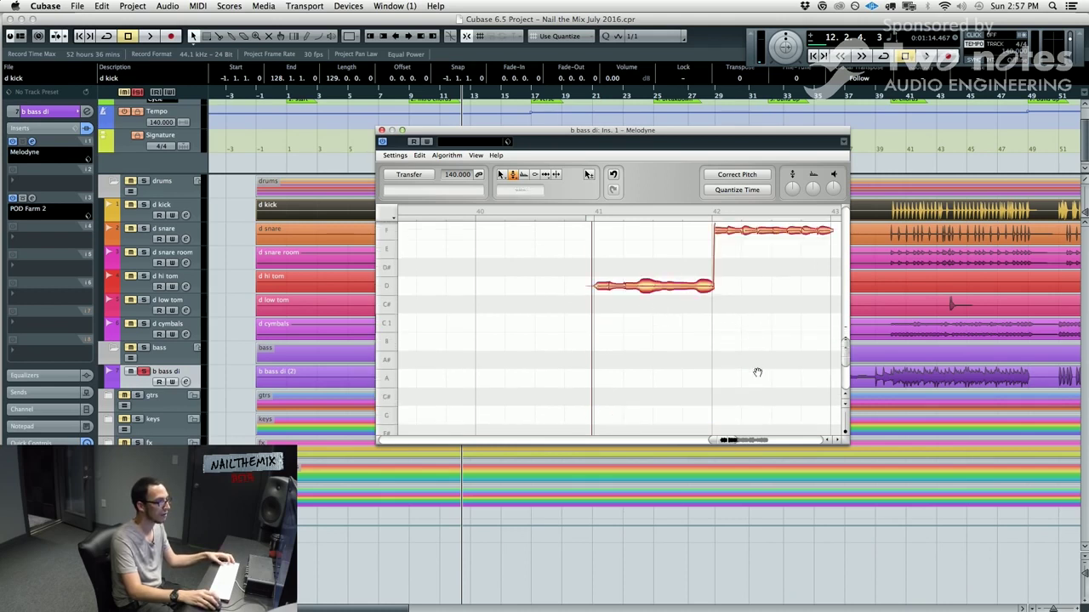
left_click_drag(734, 440, 766, 441)
scroll(732, 342, "up", 3)
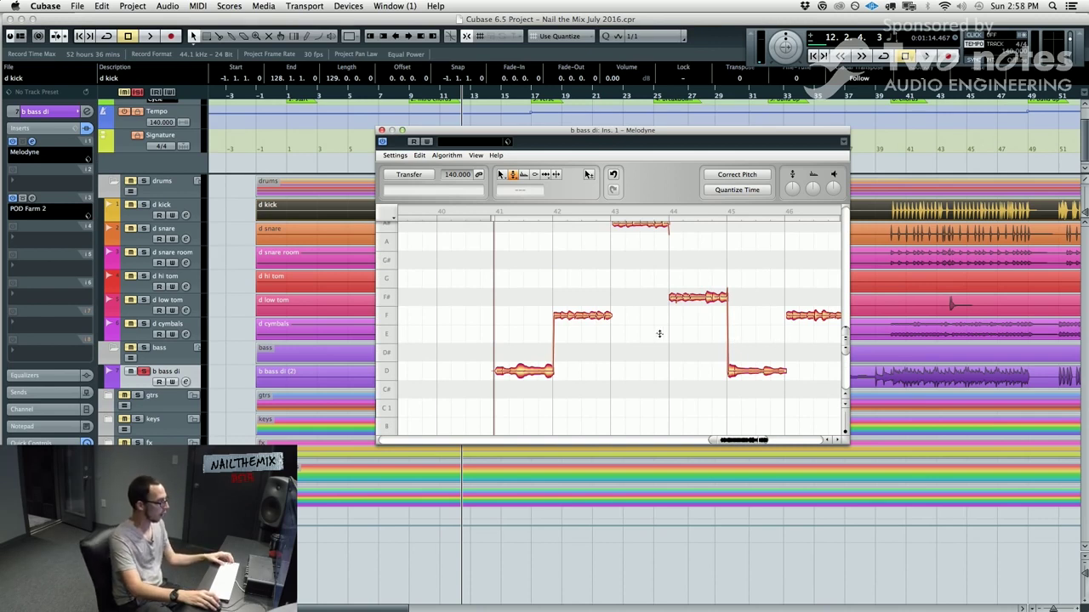
key("super+a")
double_click(599, 316)
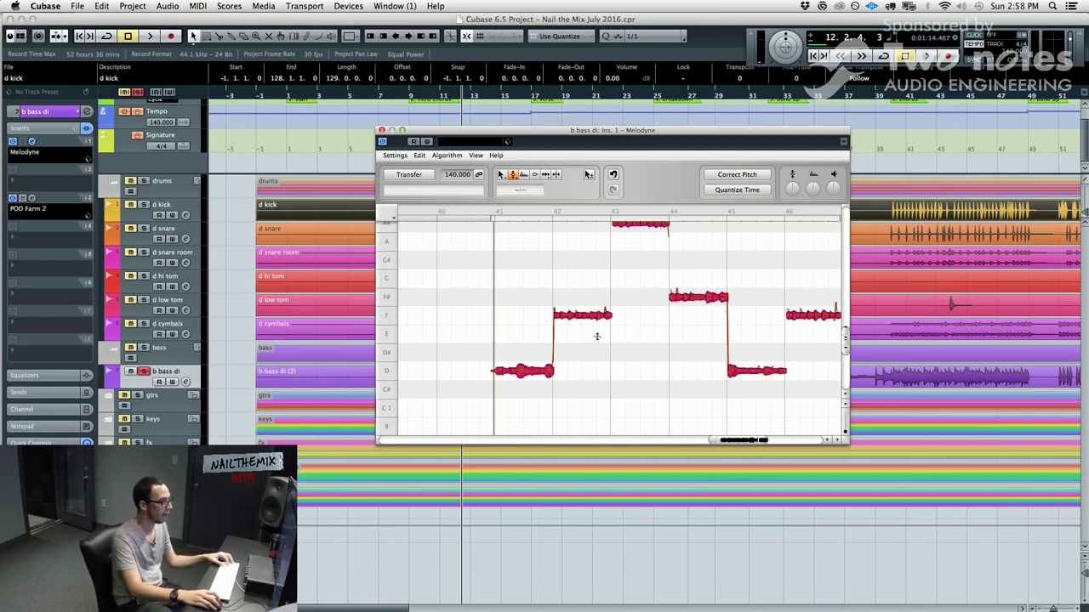
double_click(599, 316)
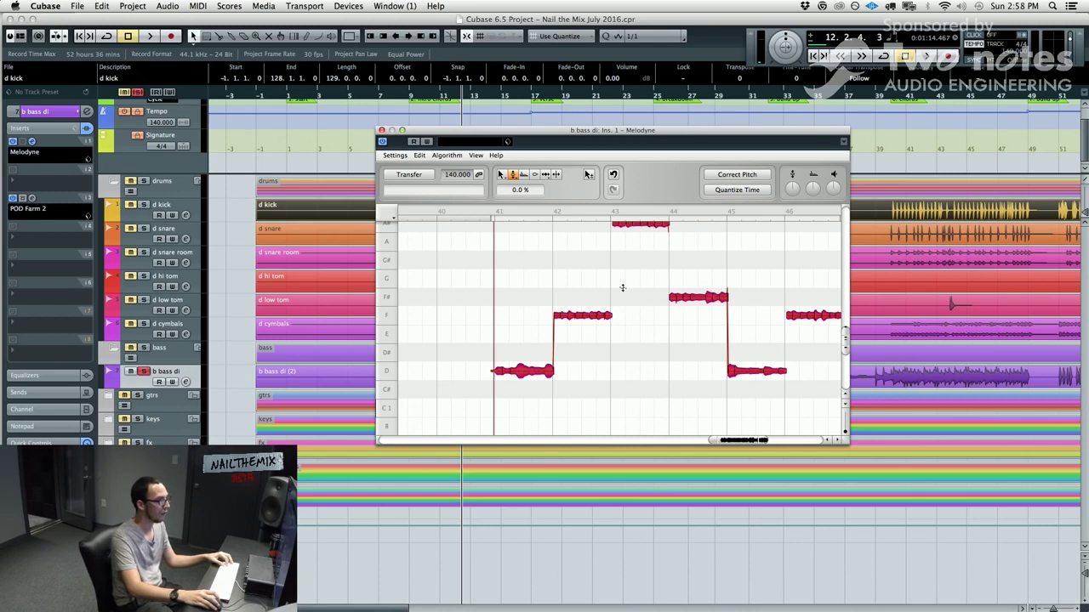
mouse_move(509, 199)
left_mouse_down()
mouse_move(516, 265)
mouse_move(521, 202)
left_mouse_up()
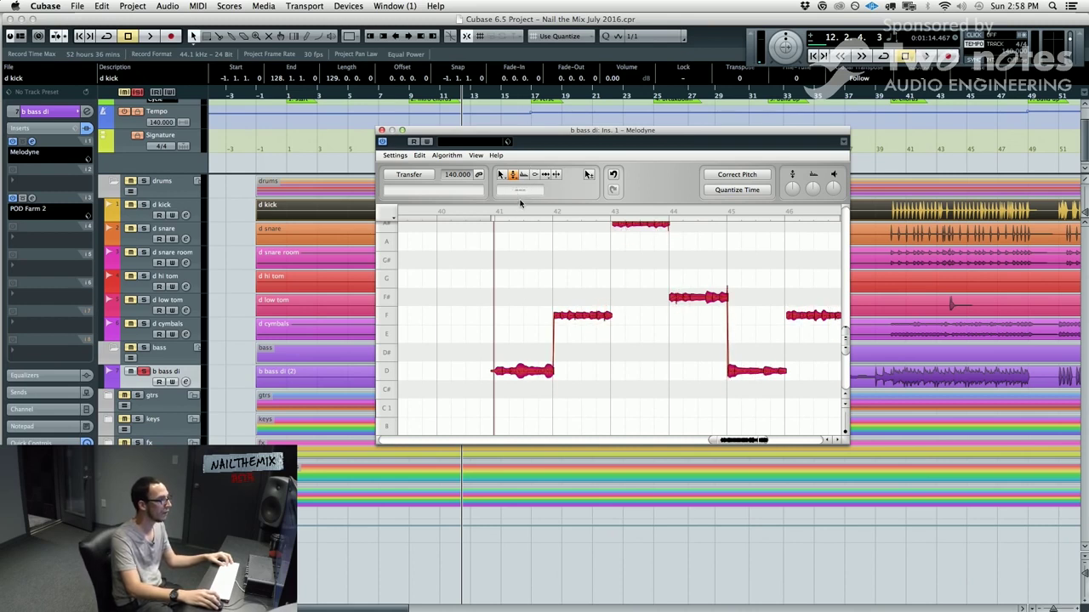
double_click(586, 315)
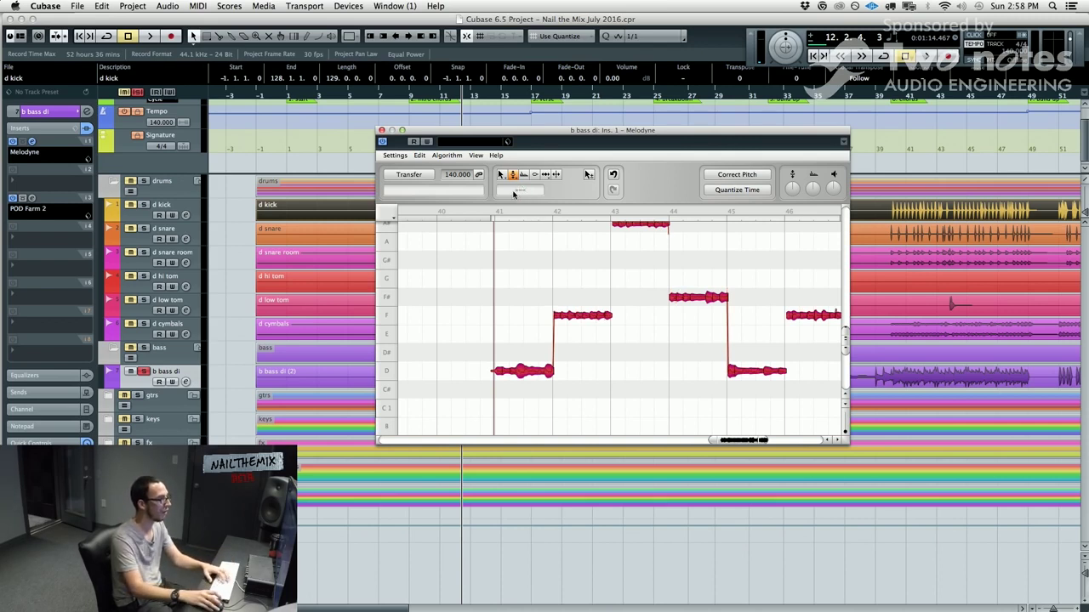
- Audition the bass passage, and return to Melodyne's main tool with nothing selected
key("space")
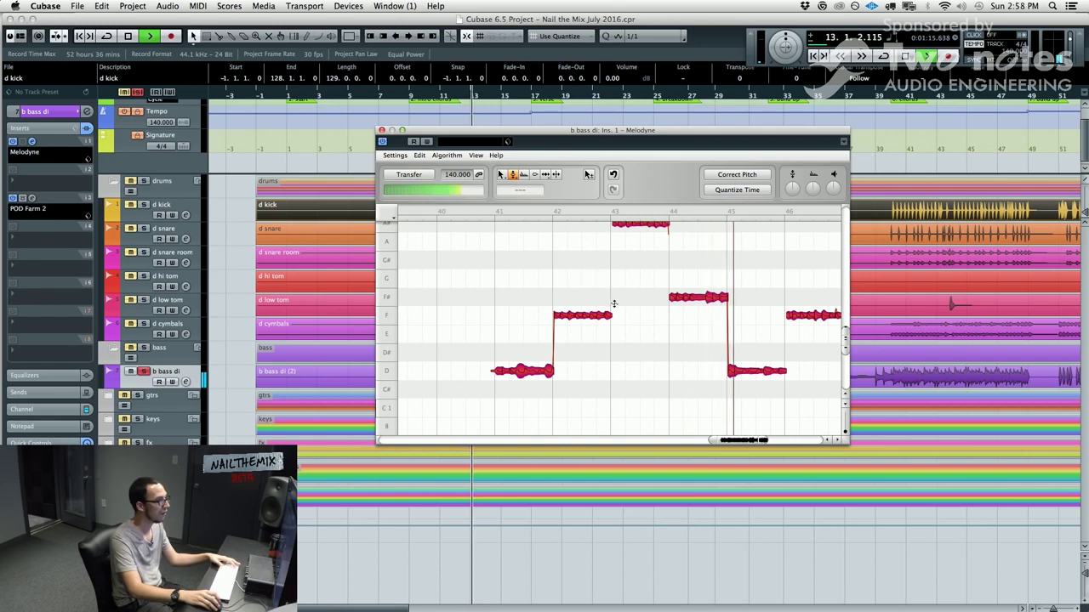
key("space")
left_click(500, 175)
double_click(632, 277)
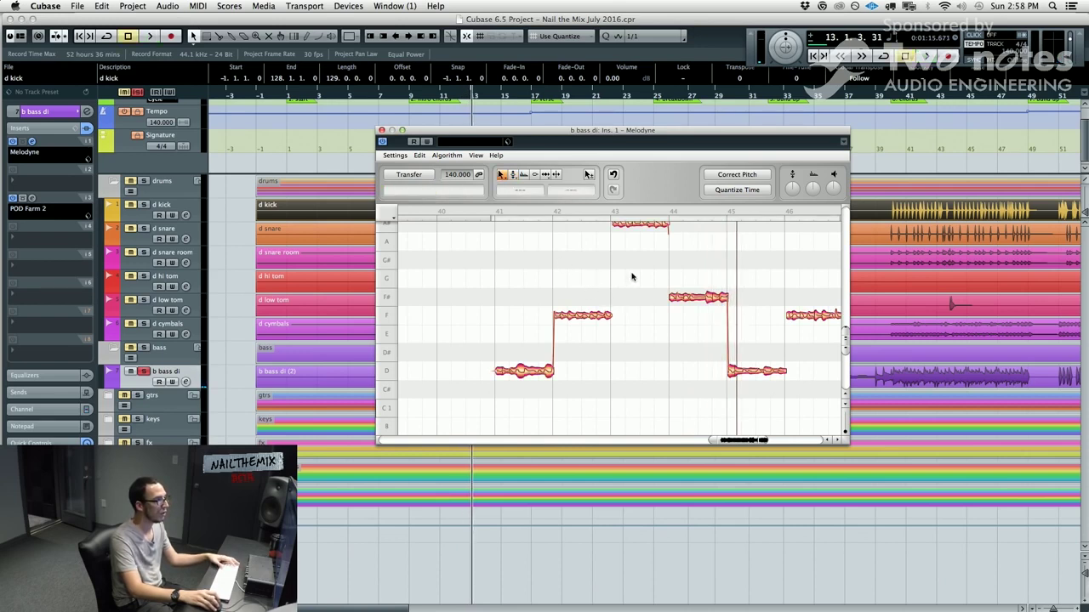
- Try lowering the F#1 notes between bars 44 and 45 to F1, and audition the passage from its start
left_click(701, 273)
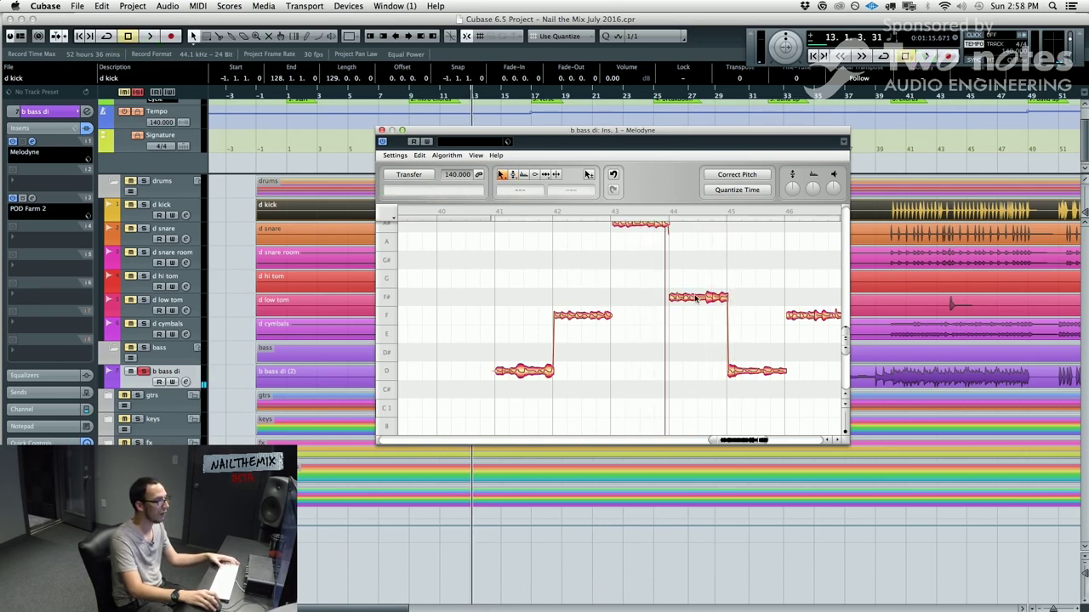
left_click_drag(653, 281, 722, 301)
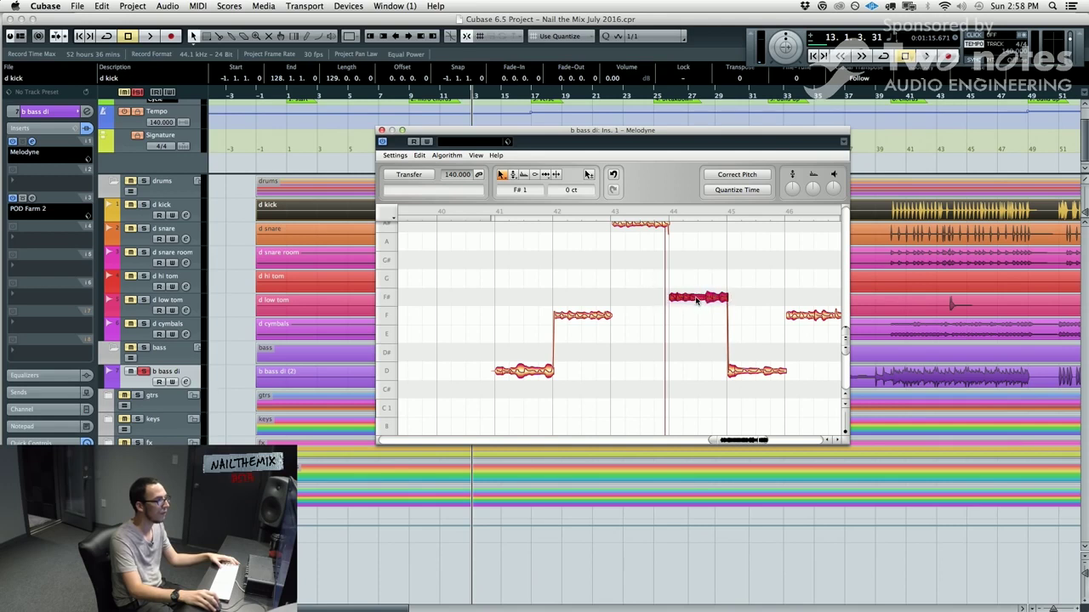
left_click_drag(698, 300, 701, 315)
left_click(495, 214)
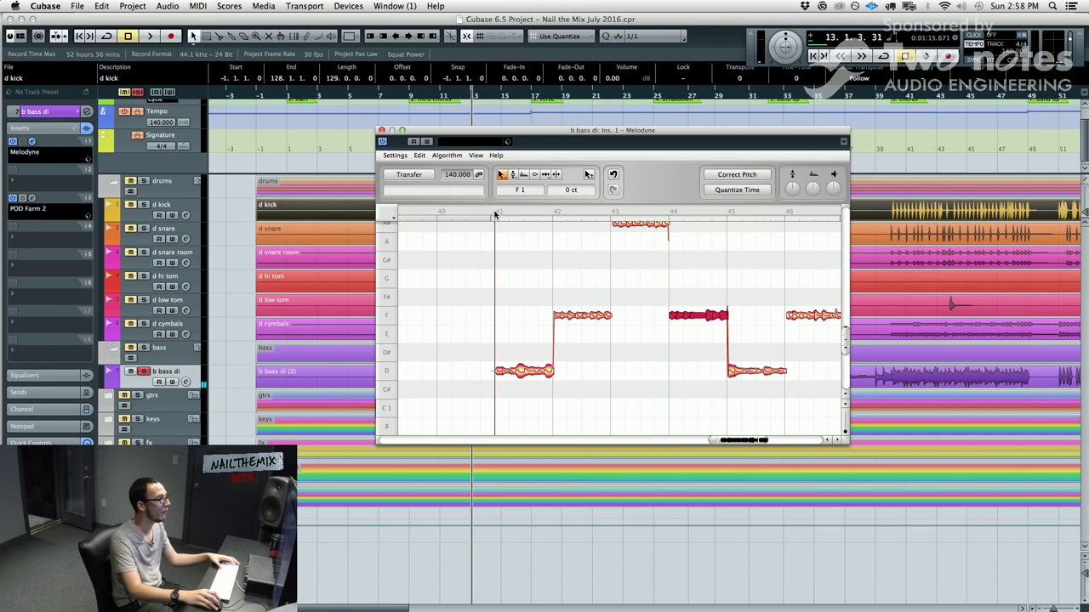
left_click(412, 97)
key("space")
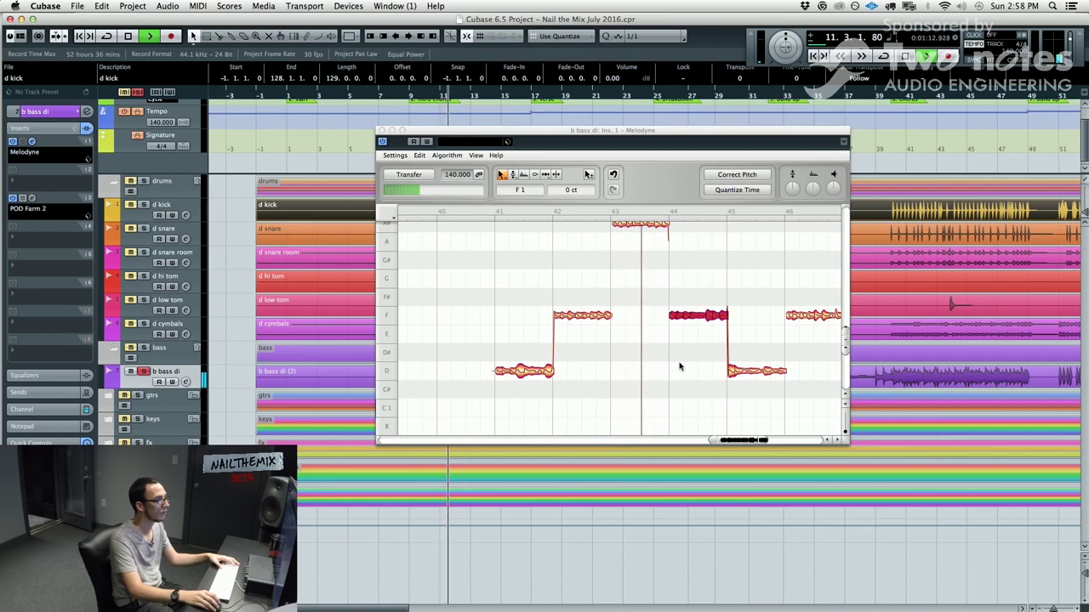
key("space")
- Raise the selected notes between bars 44 and 45 to G1, and audition the passage through its end
left_click(651, 304)
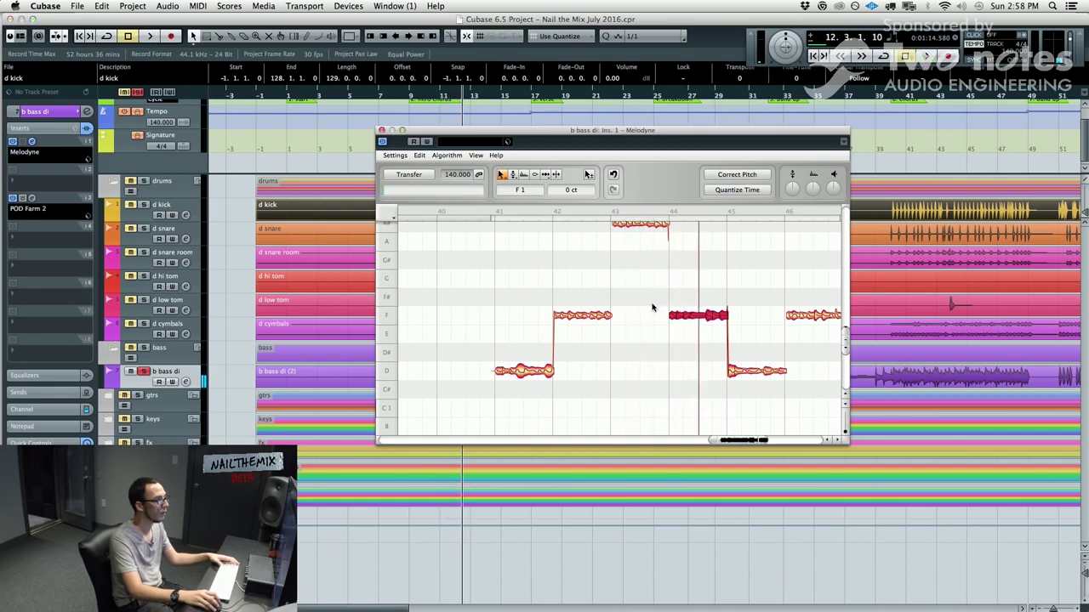
left_click_drag(656, 295, 701, 283)
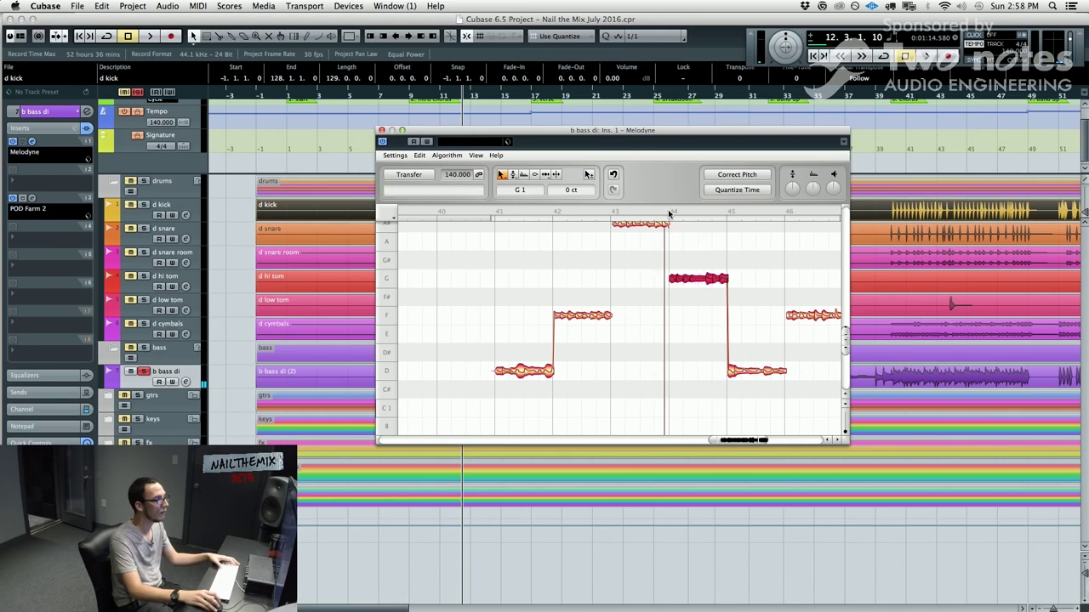
key("space")
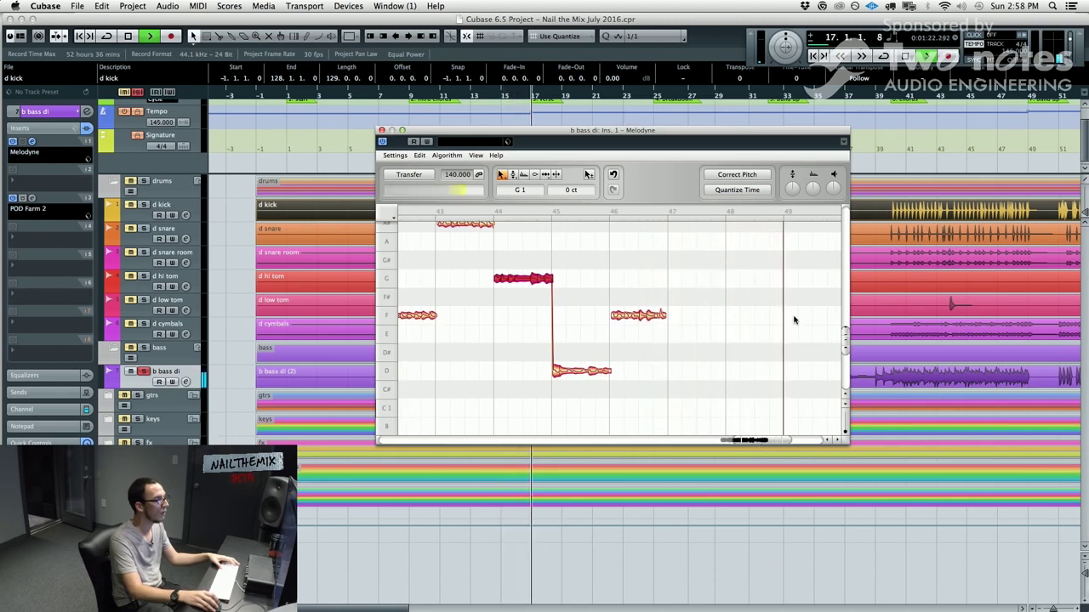
key("space")
left_click(664, 210)
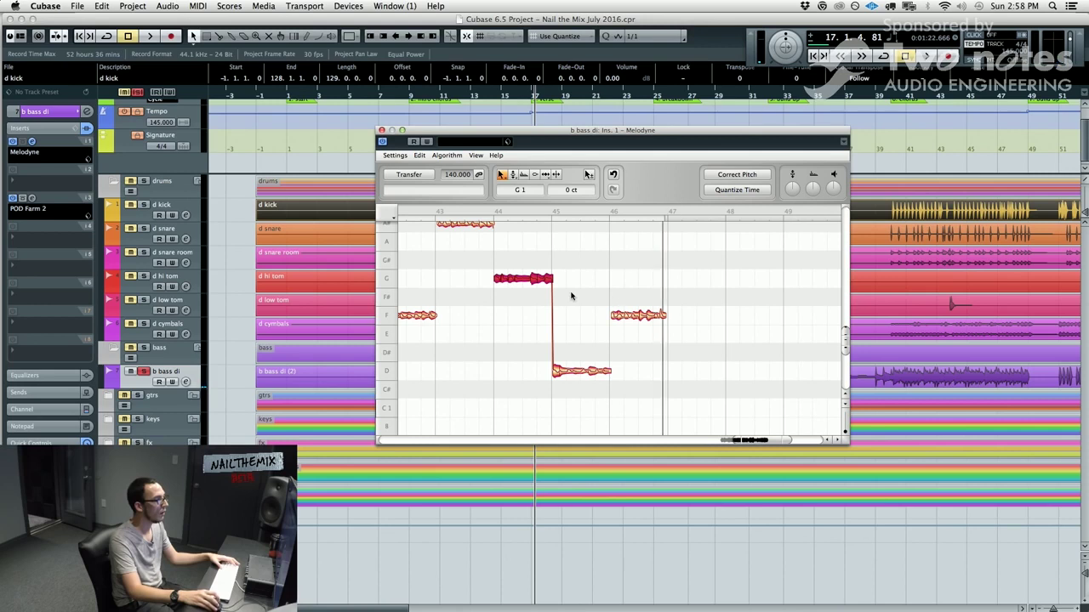
- Transfer a short additional stretch of the bass from bar 17 to bar 18 of the project into Melodyne
left_click(407, 175)
key("space")
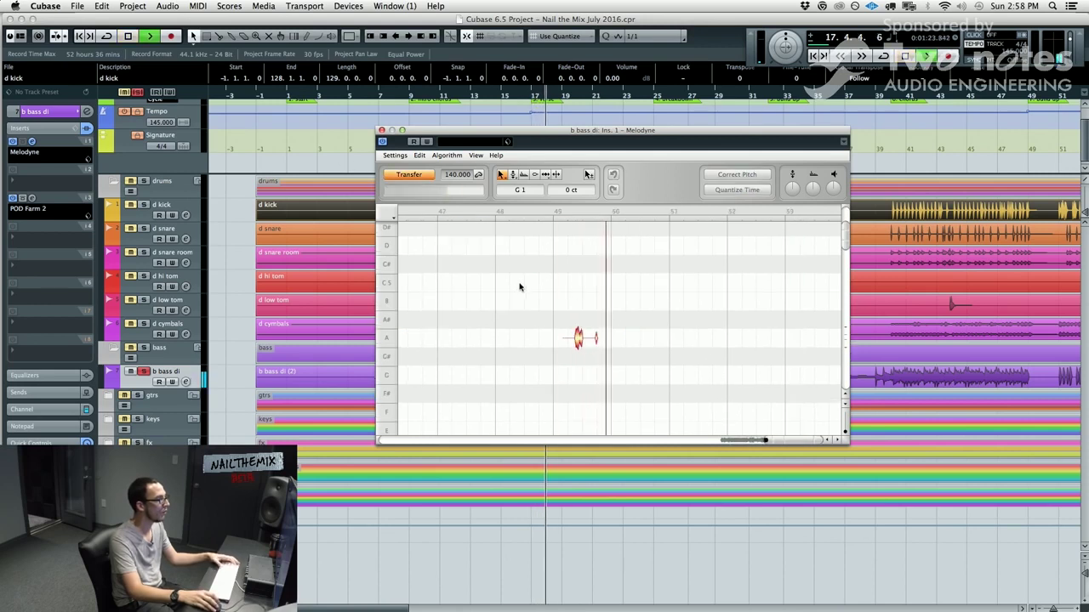
key("space")
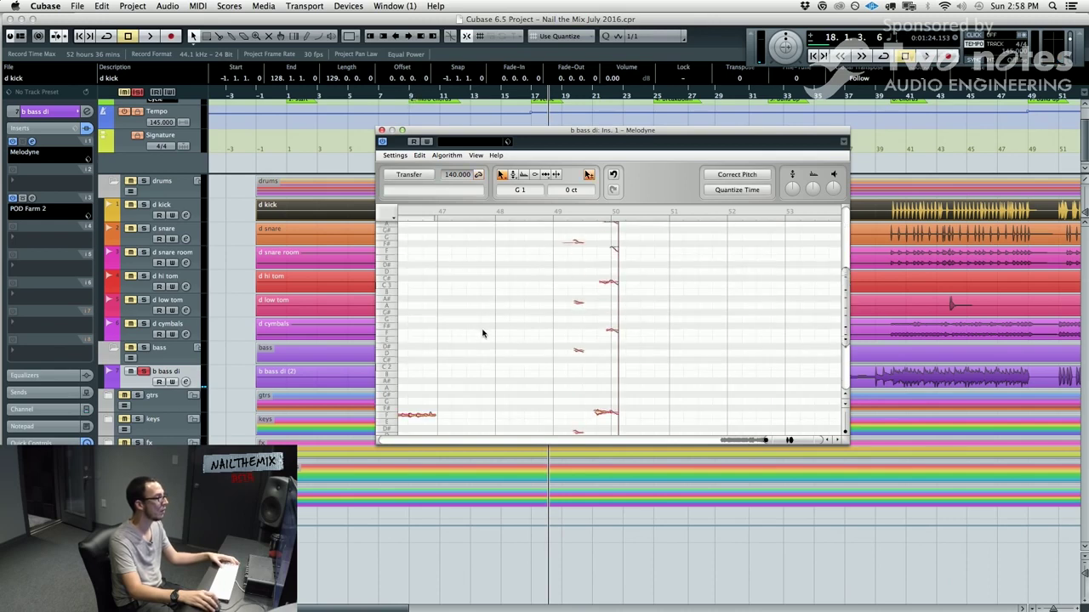
- Select all the newly transferred note fragments around bars 49 and 50 in Melodyne, and delete them
scroll(576, 299, "down", 5)
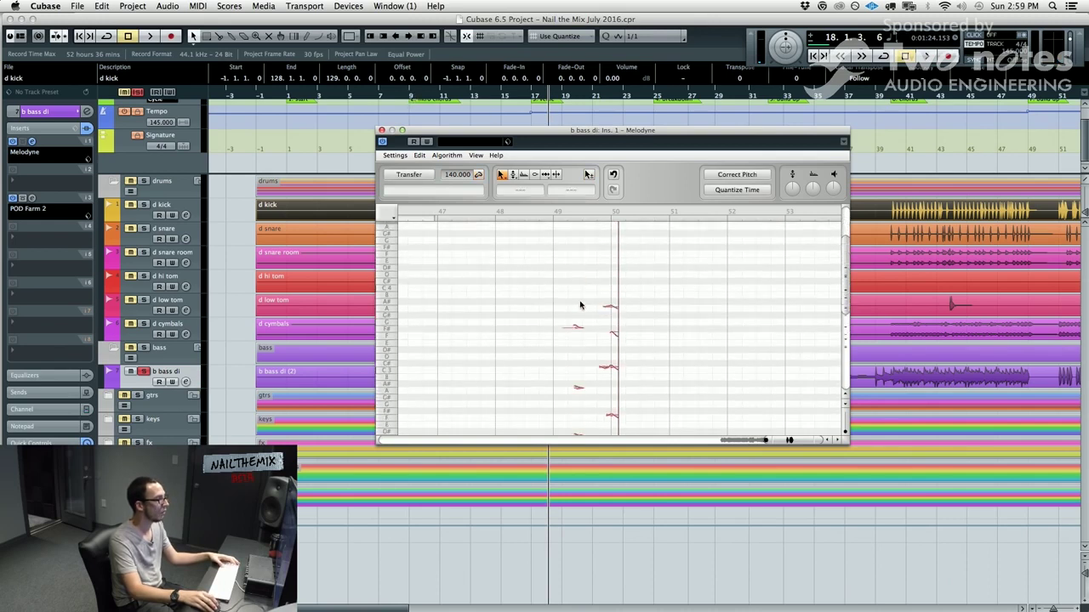
scroll(564, 323, "up", 2)
left_click_drag(554, 381, 755, 98)
key("BackSpace")
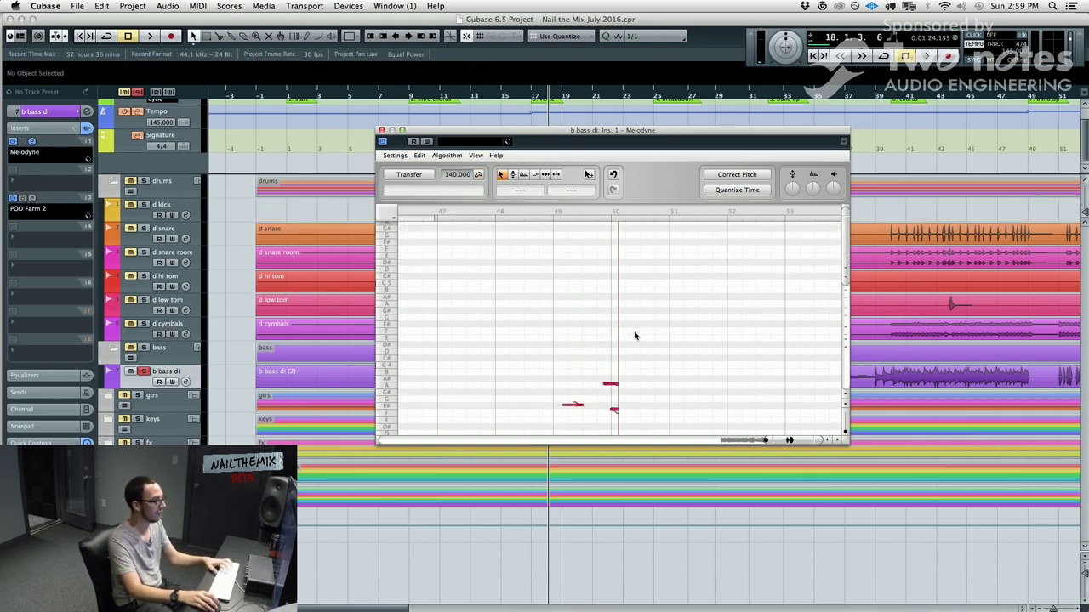
key("BackSpace")
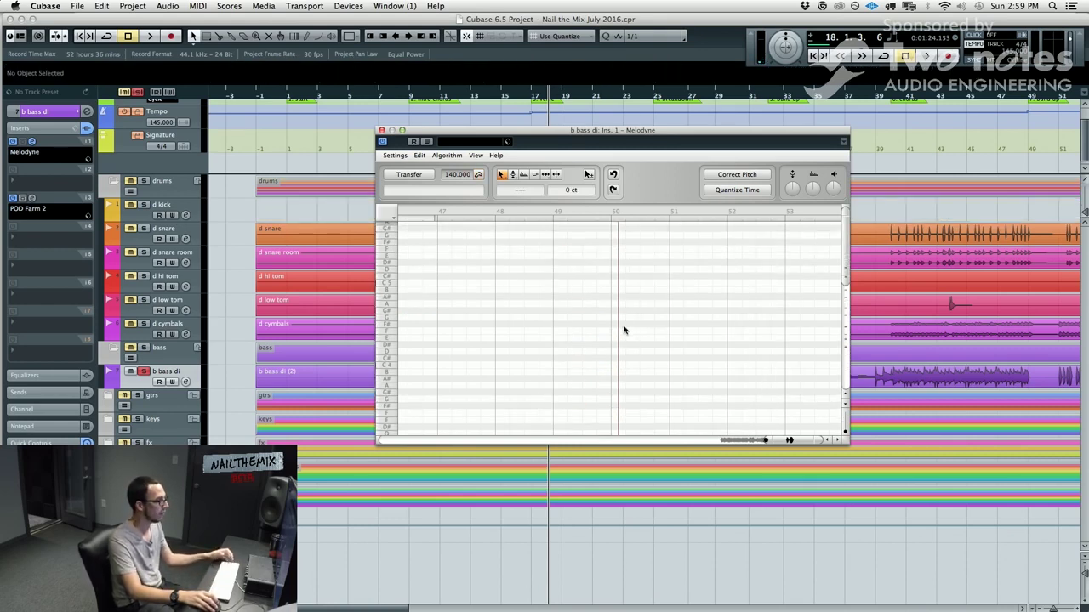
- Undo the deletion of the d kick event in the project, and check the cleared range in Melodyne
left_click(241, 209)
key("super+z")
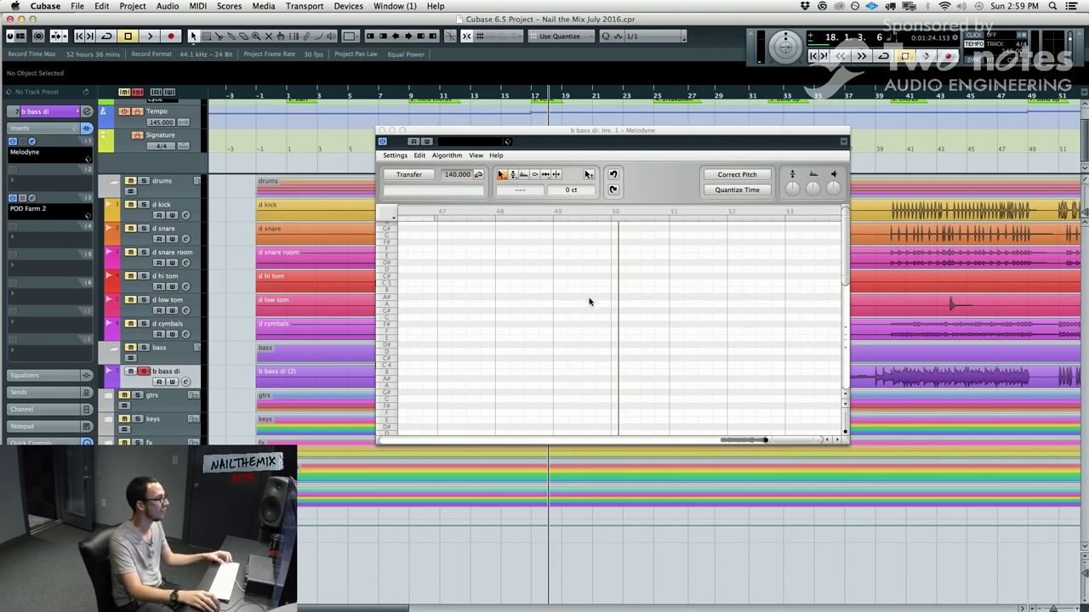
left_click(590, 302)
scroll(612, 306, "down", 5)
scroll(645, 326, "down", 3)
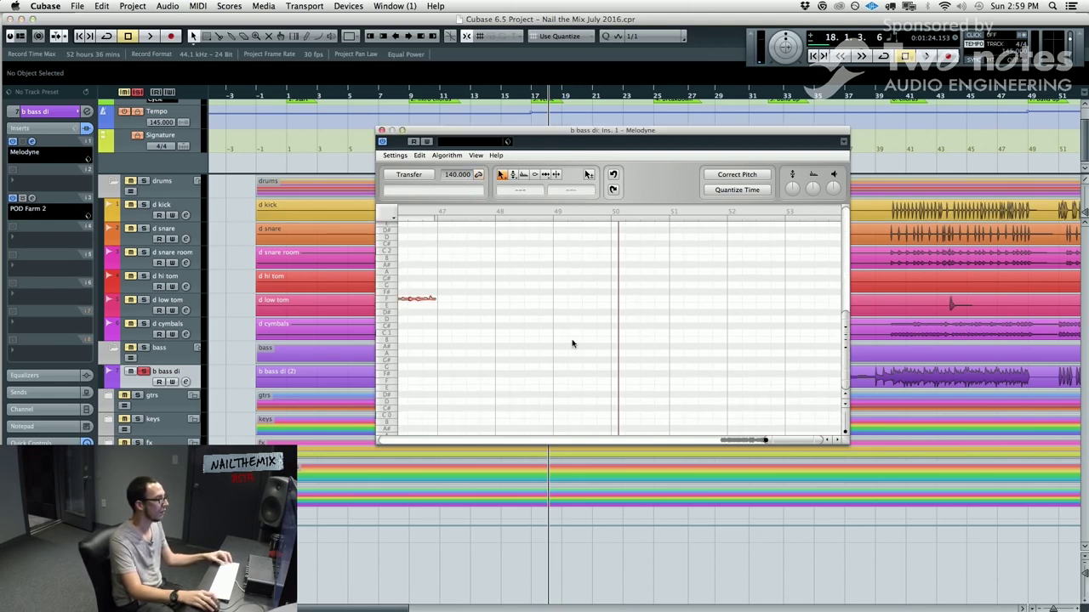
- Review the bass notes between bars 42 and 47 in Melodyne, and close its window
scroll(753, 376, "left", 5)
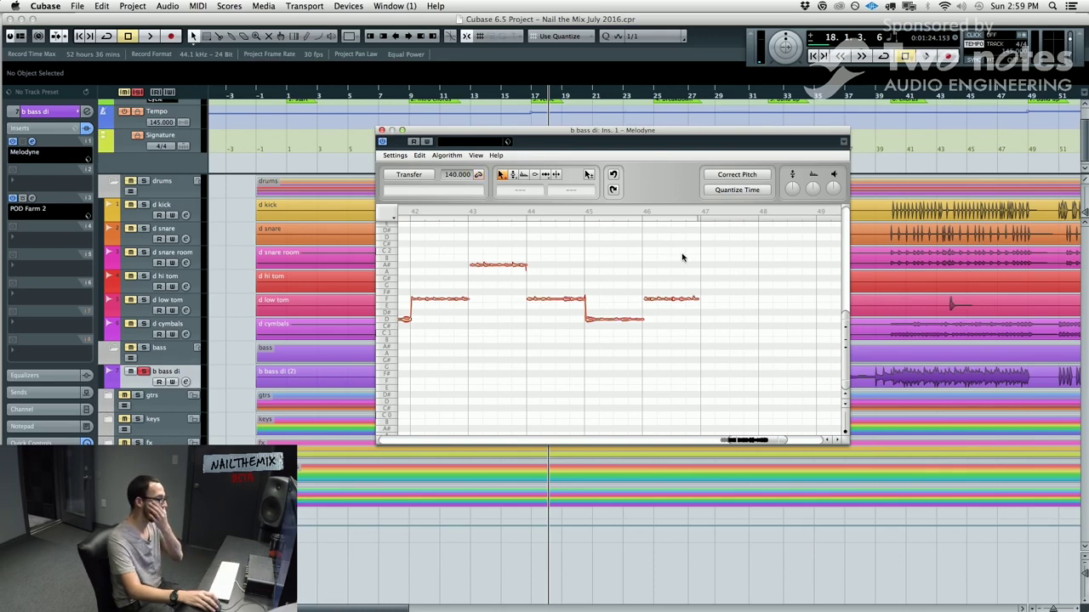
left_click(382, 130)
scroll(522, 343, "right", 3)
key("g")
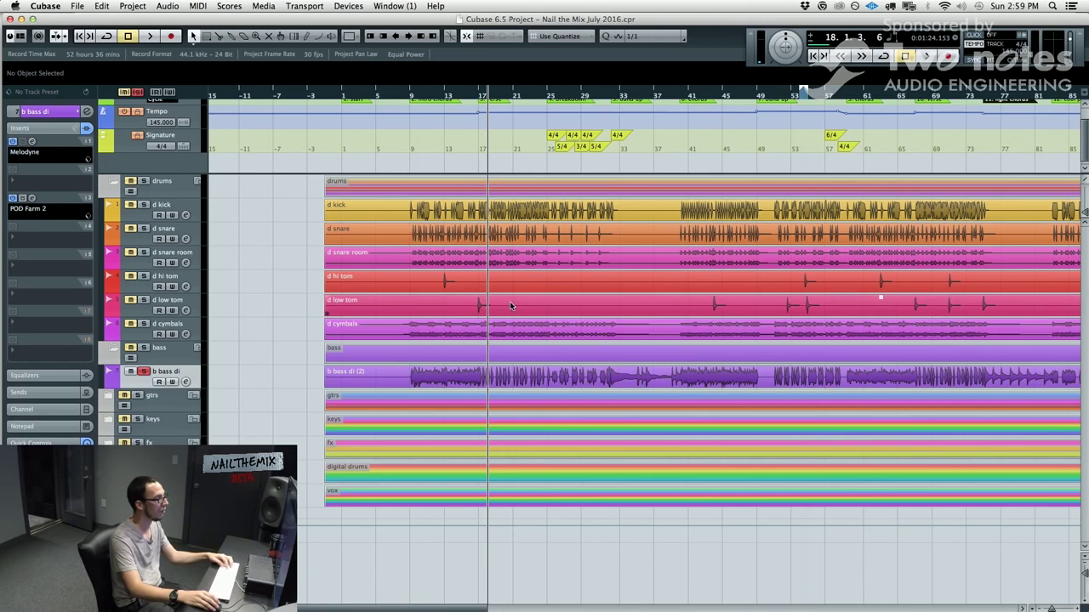
left_click(33, 142)
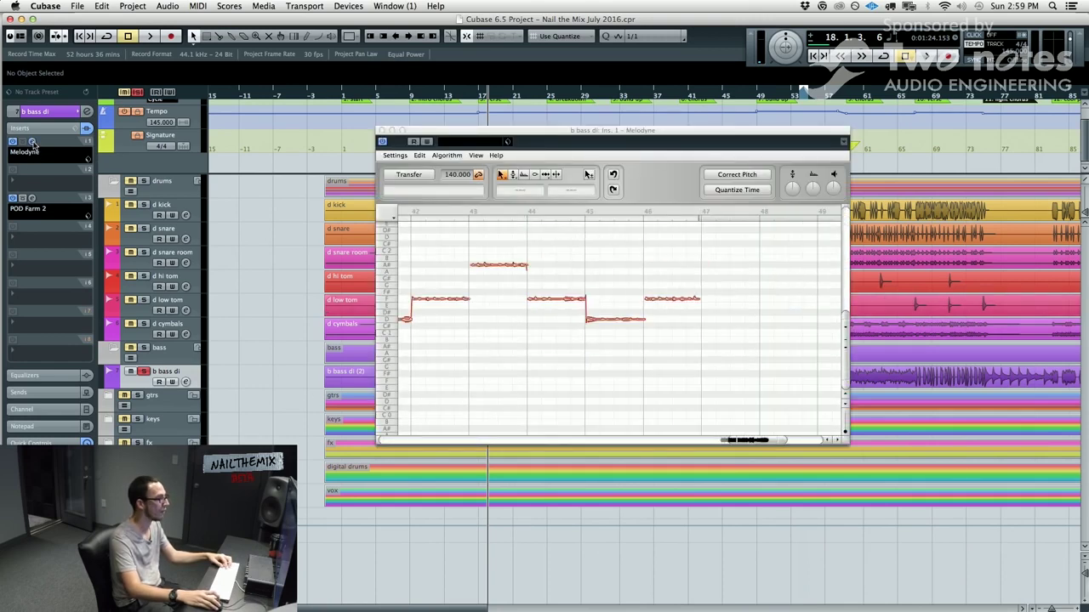
left_click(32, 142)
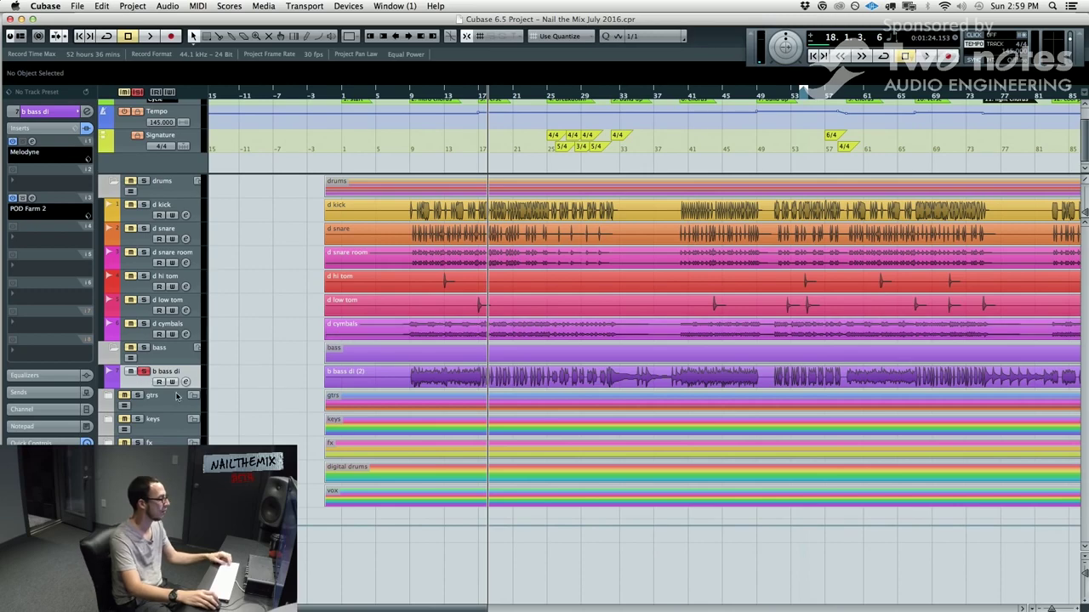
- Enlarge the b bass di track, and inspect its waveform around bars 9 to 23
key("z")
key("h")
key("h")
key("h")
key("h")
key("h")
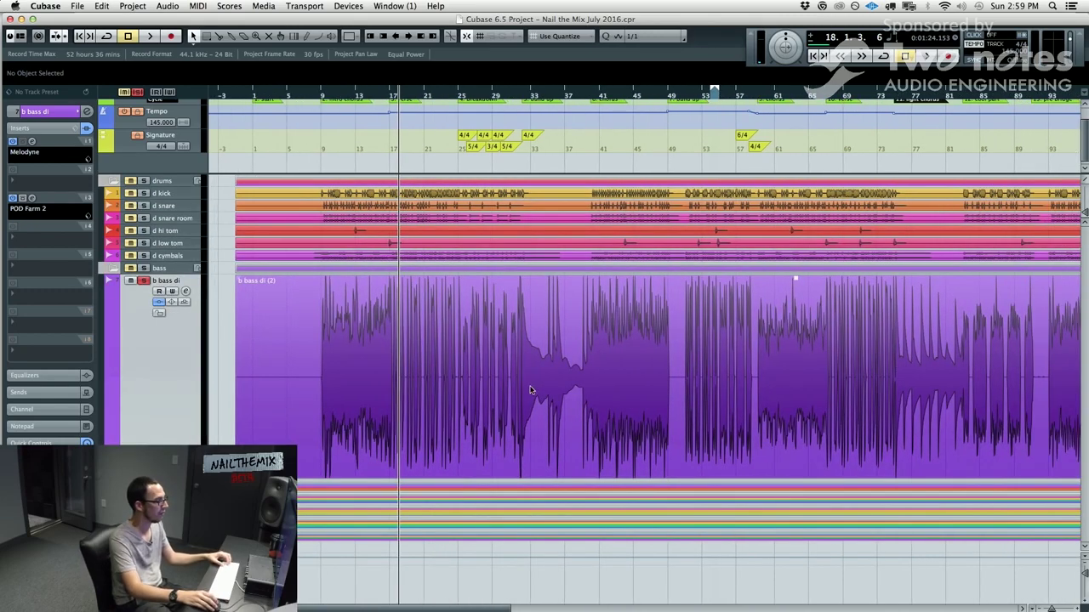
key("g")
key("g")
key("g")
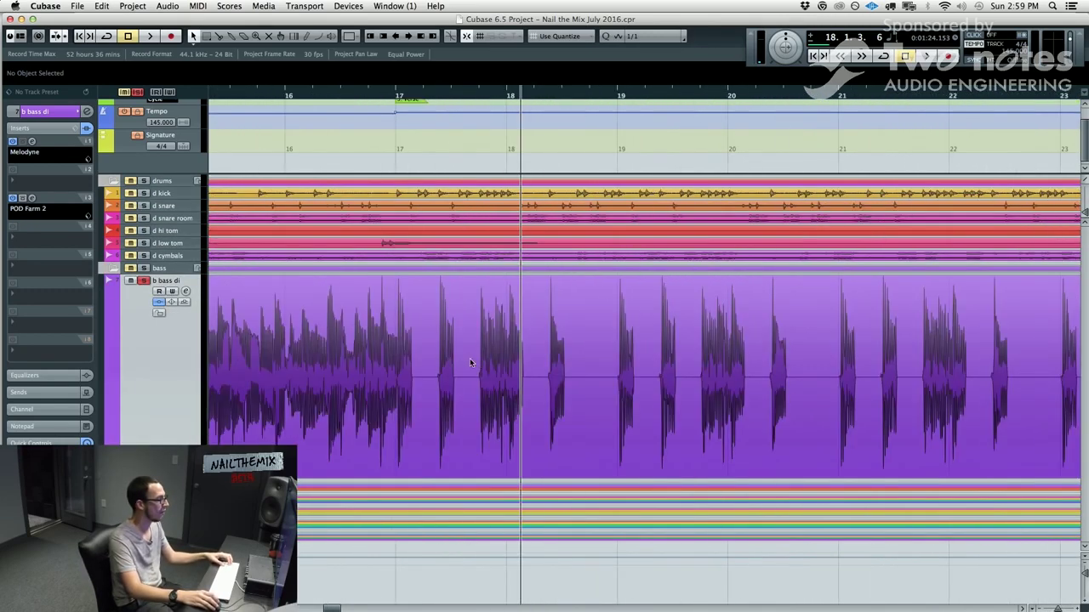
scroll(527, 340, "left", 5)
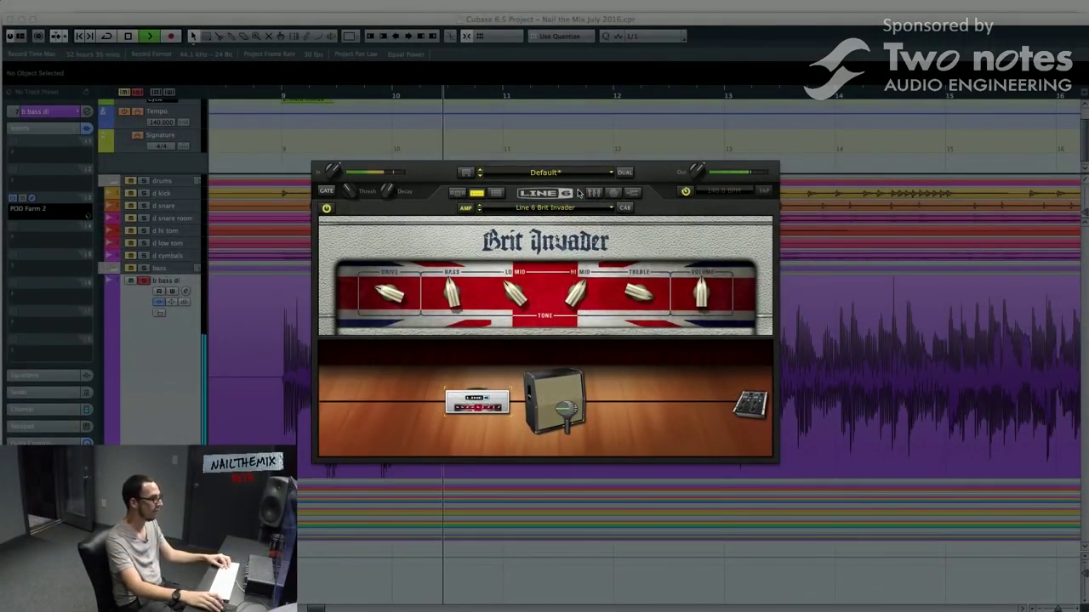
- Stop playback, close the POD Farm 2 window, and set the playback position to bar 9
key("space")
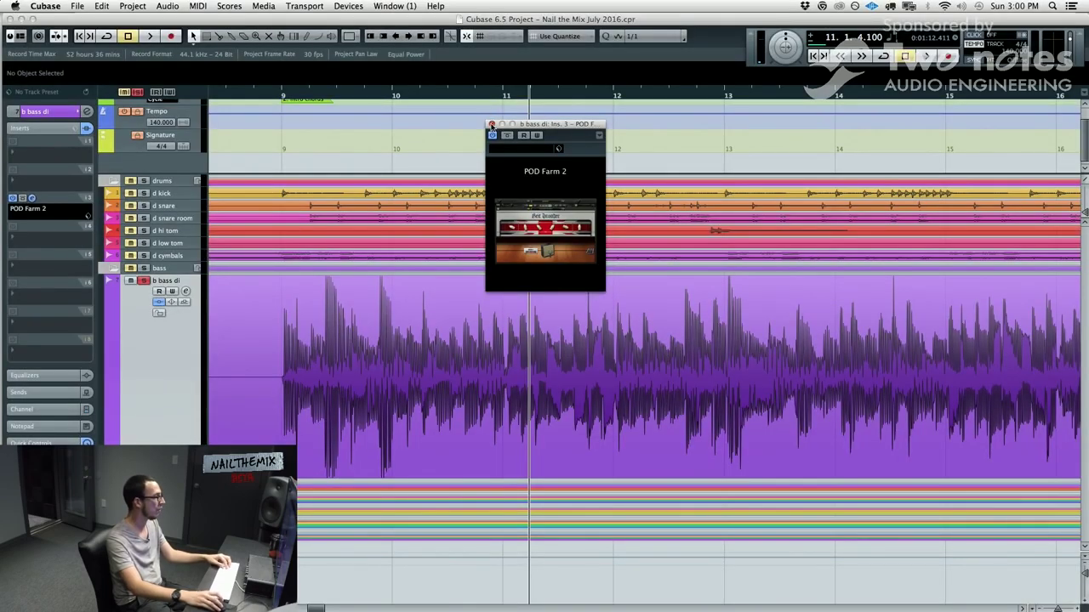
key("super+w")
left_click(281, 100)
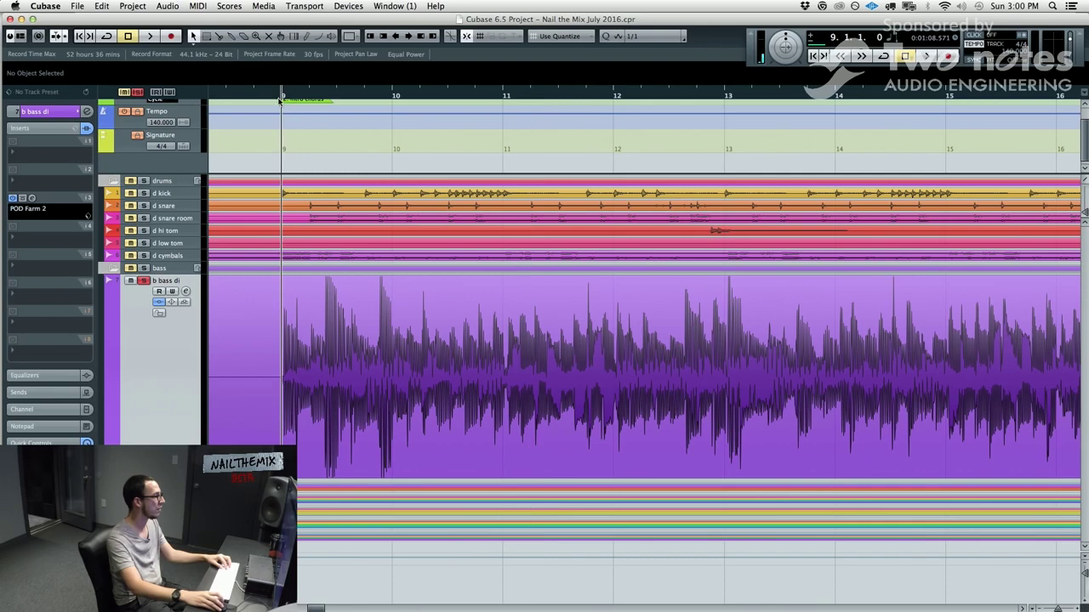
- Insert the Renaissance Axx Mono compressor after POD Farm 2 on b bass di, and move its window aside
left_click(60, 241)
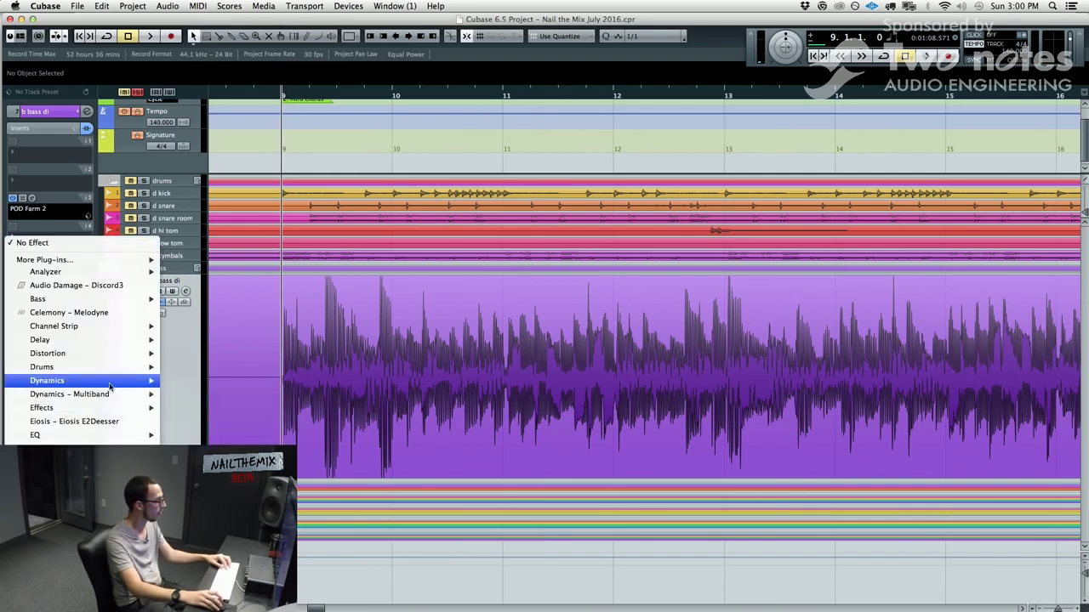
mouse_move(109, 380)
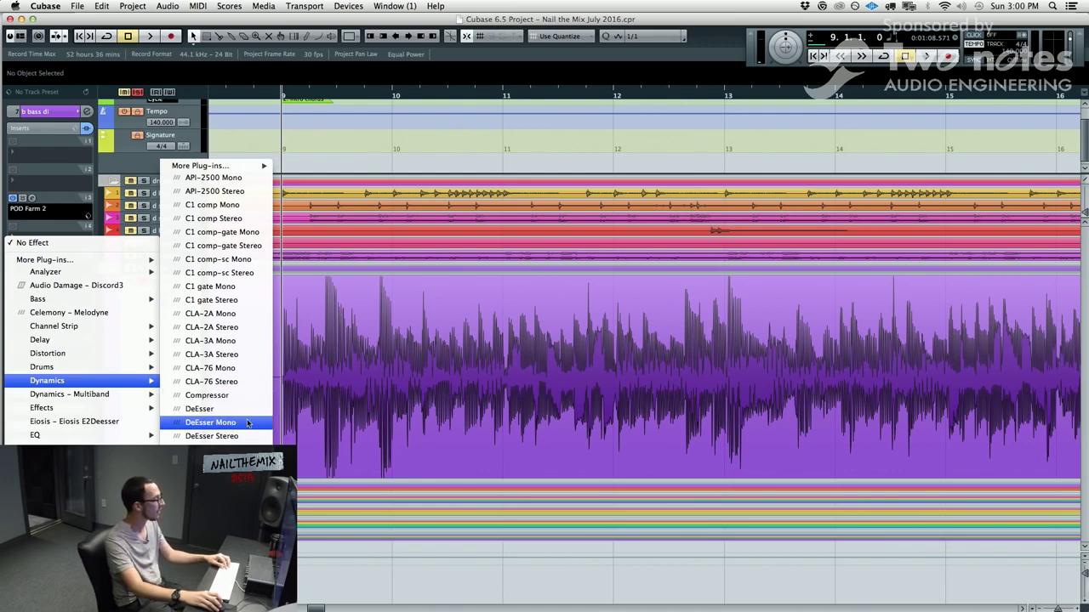
mouse_move(208, 167)
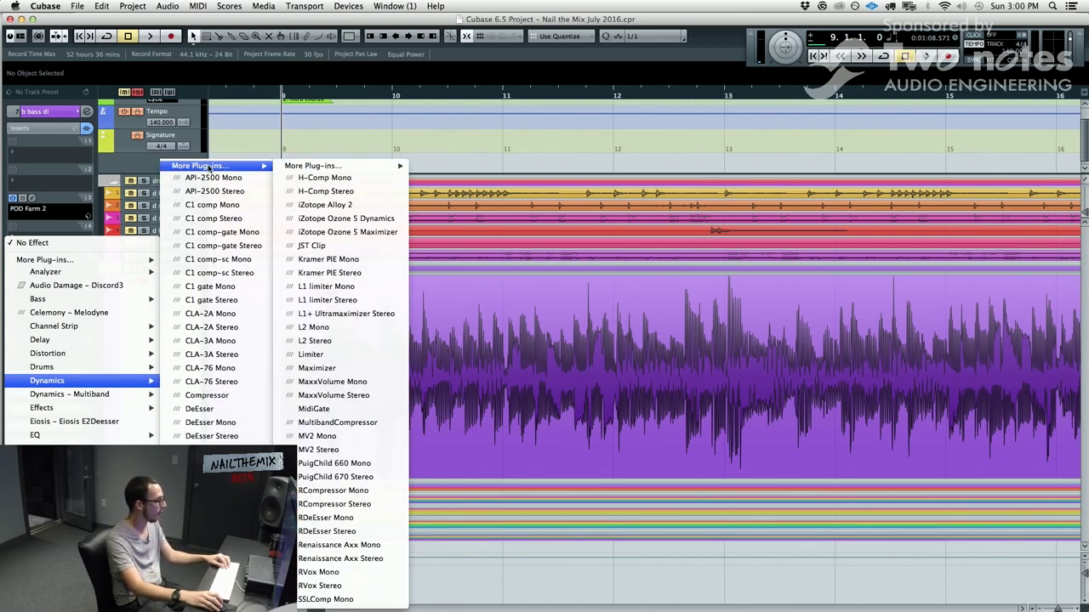
left_click(357, 545)
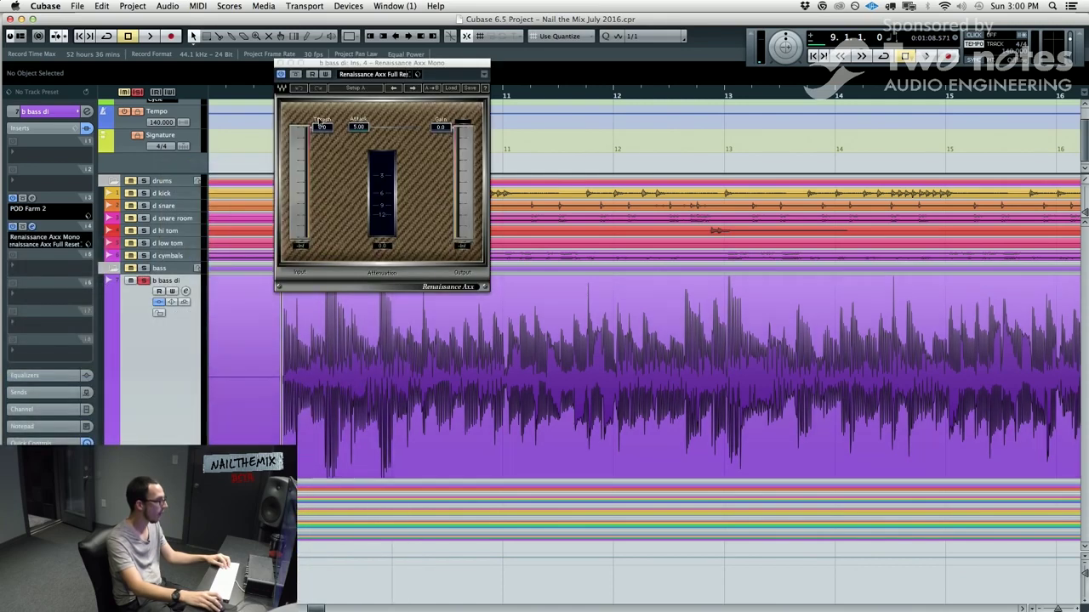
left_click_drag(377, 66, 865, 256)
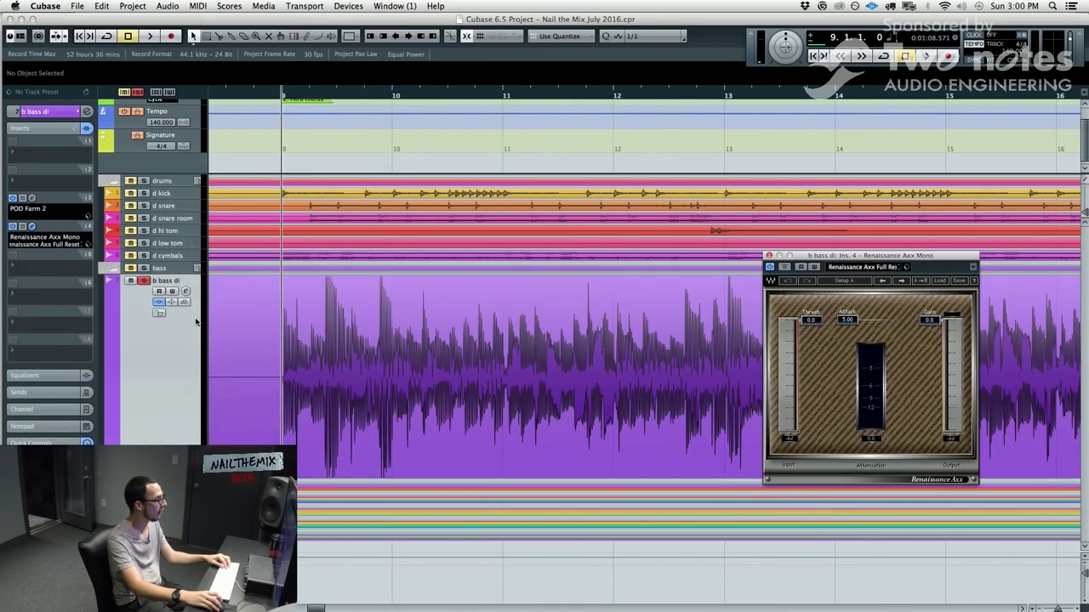
- Solo the drums folder alongside the bass, and lower the Renaissance Axx threshold to about -6.1 during playback from bar 9
left_click(171, 185)
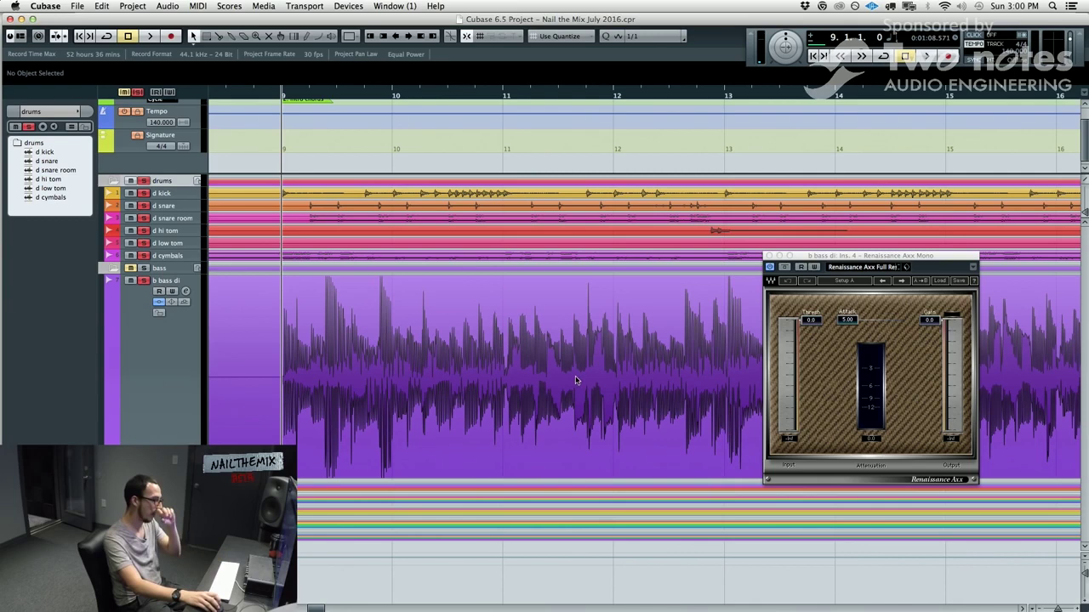
key("space")
left_click_drag(811, 320, 810, 327)
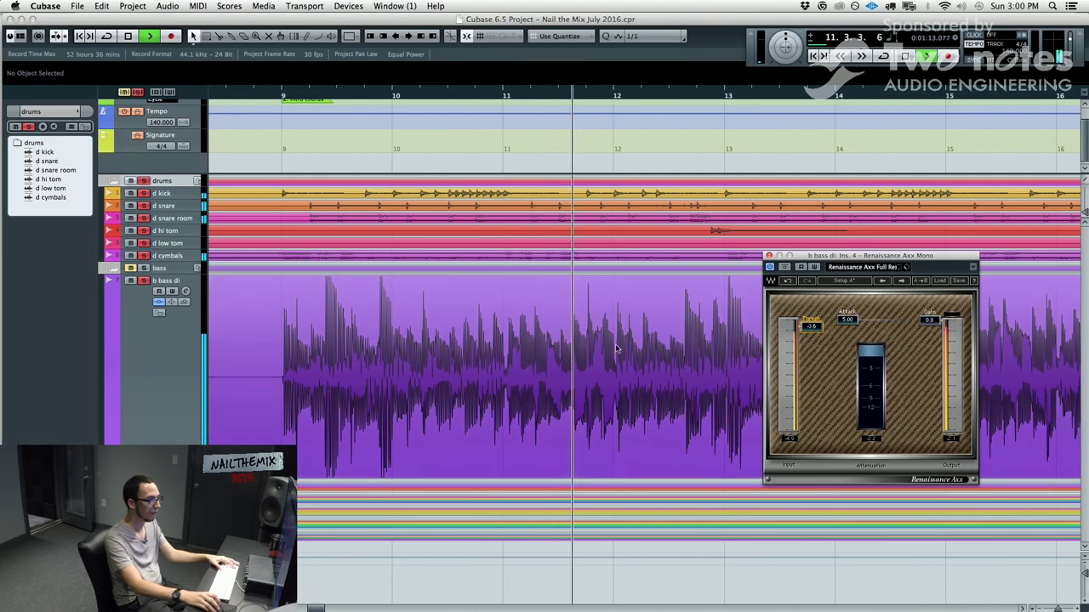
scroll(592, 361, "right", 1)
scroll(590, 362, "down", 2)
scroll(588, 361, "right", 5)
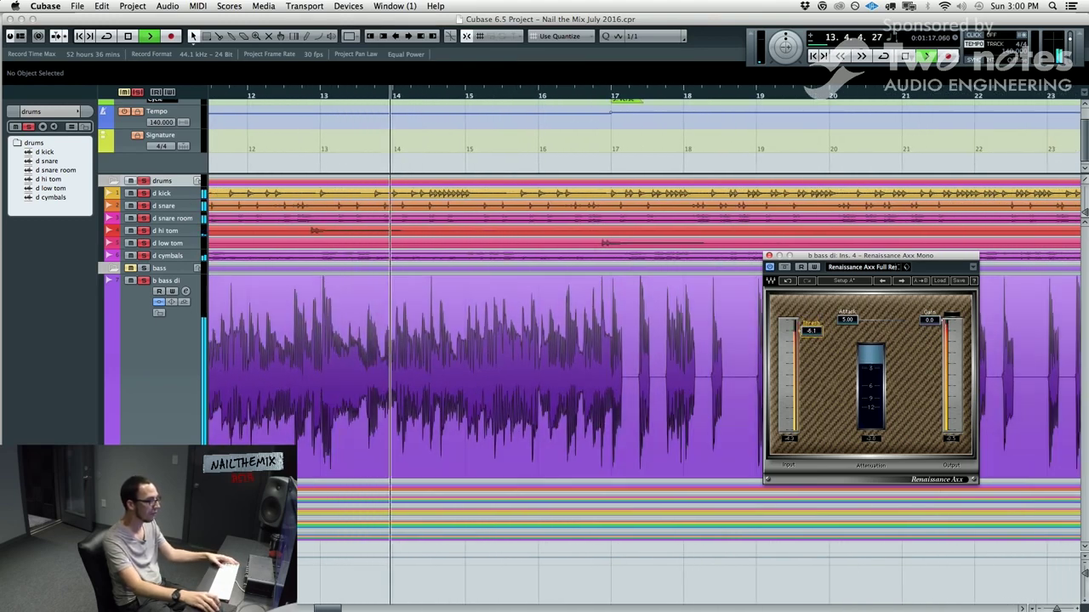
- Fine-tune the Renaissance Axx threshold to -6.0 while the bass plays on into the verse
left_click_drag(812, 327, 811, 330)
scroll(661, 349, "right", 1)
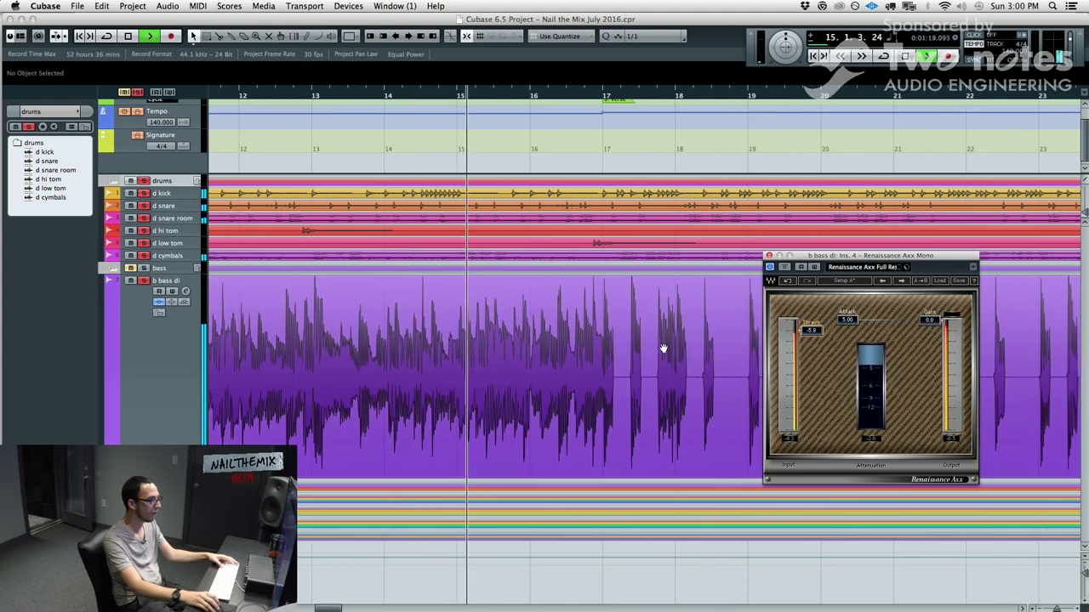
scroll(570, 357, "right", 2)
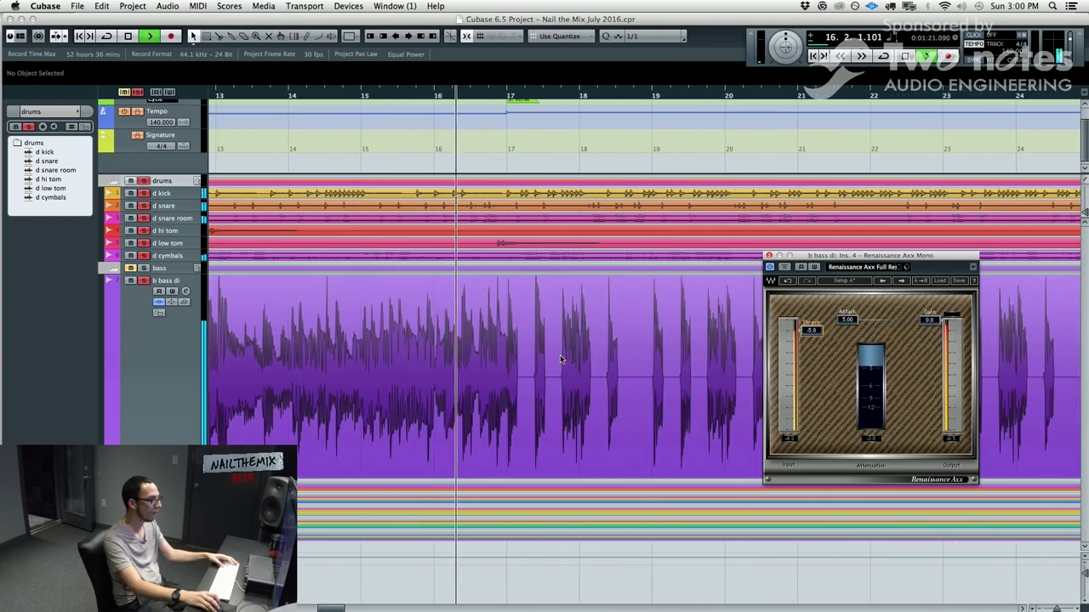
left_click(188, 368)
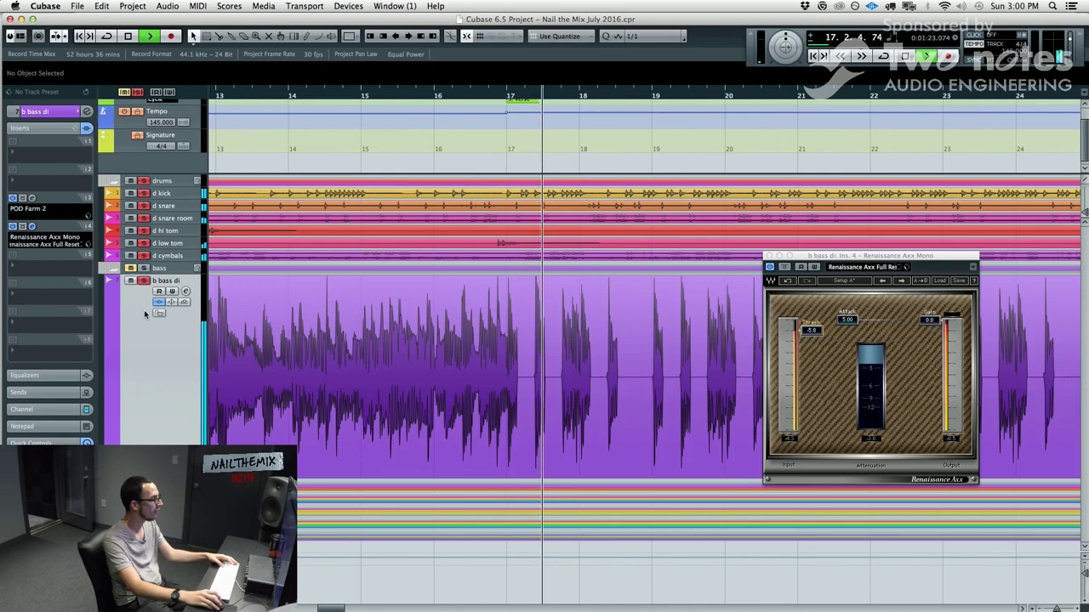
left_click_drag(811, 330, 811, 330)
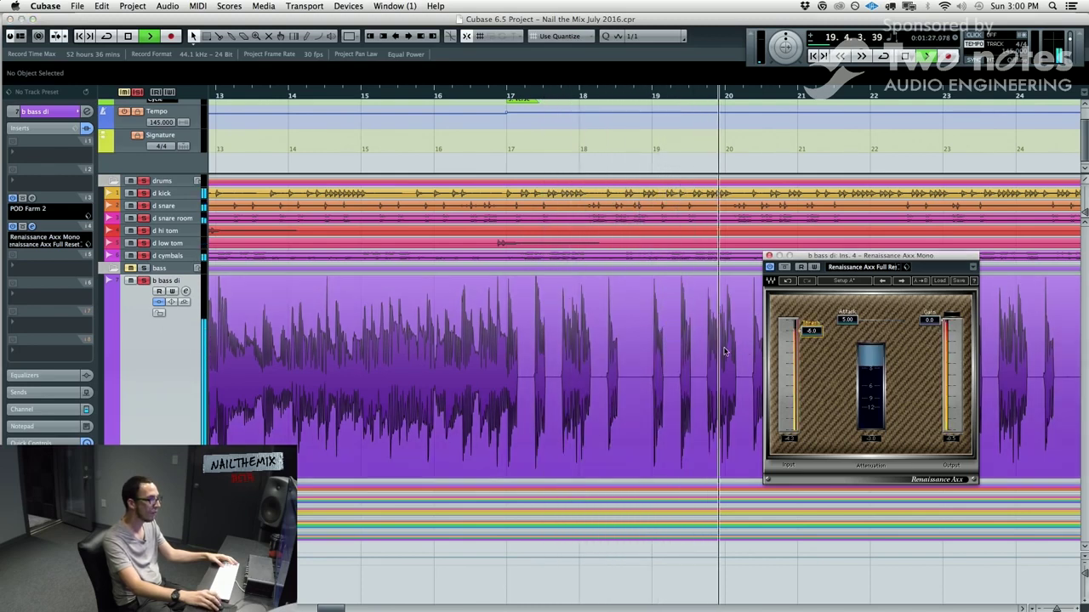
- Try a faster attack of about 1.55 on the Renaissance Axx during playback, and set the attack to 20.0
key("g")
scroll(493, 370, "right", 2)
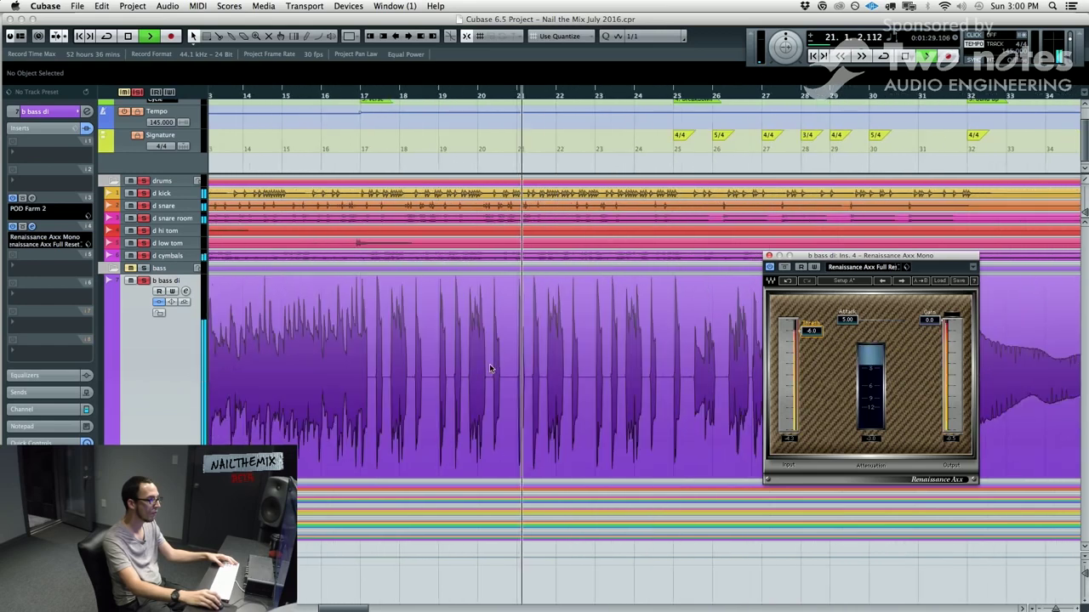
left_click_drag(847, 320, 841, 320)
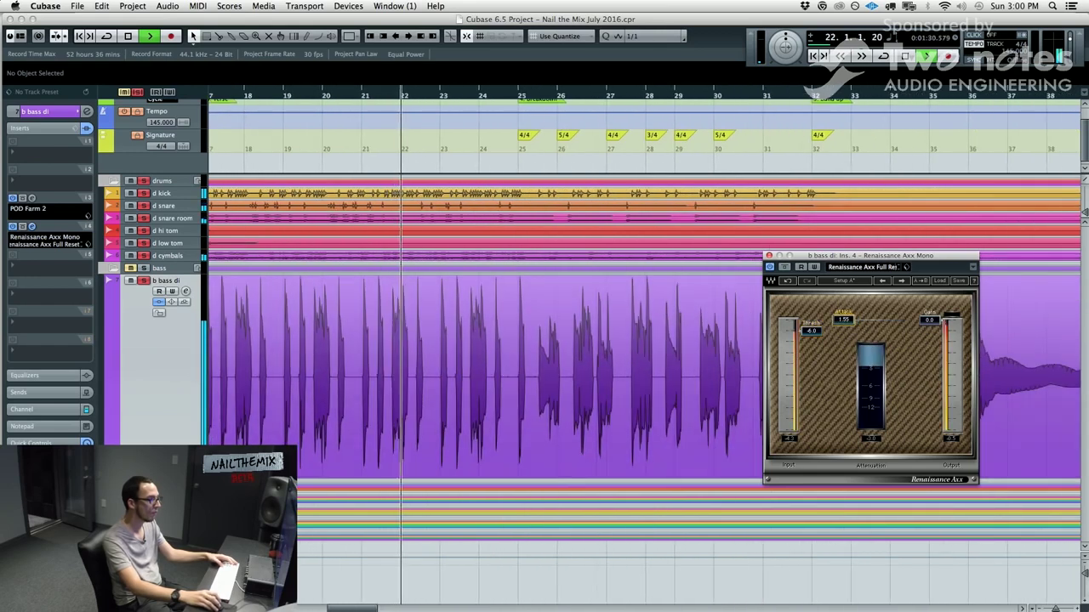
double_click(841, 320)
type("20")
key("Return")
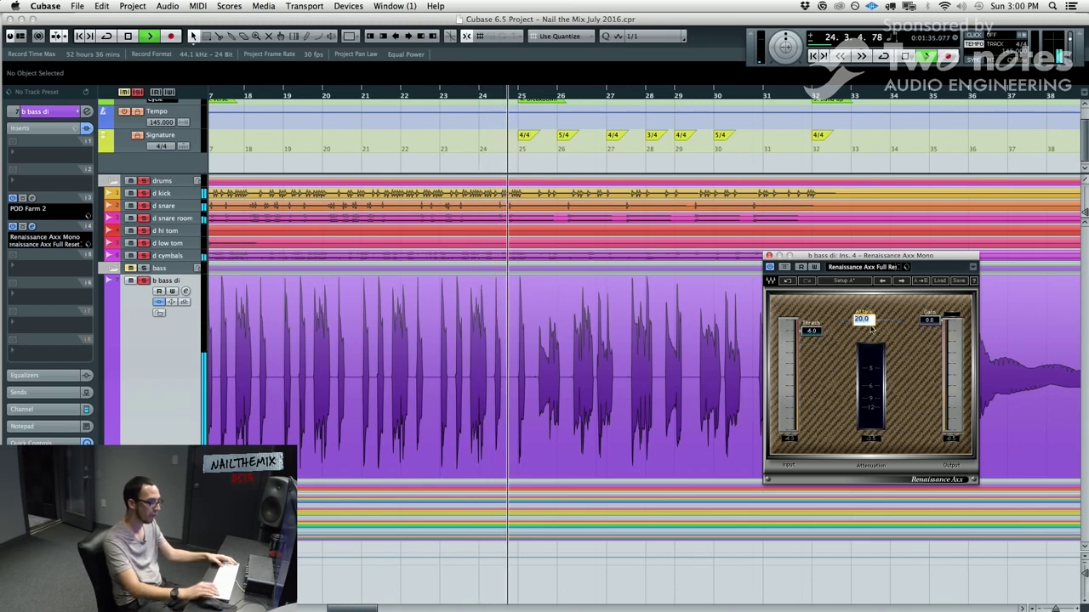
scroll(352, 323, "right", 5)
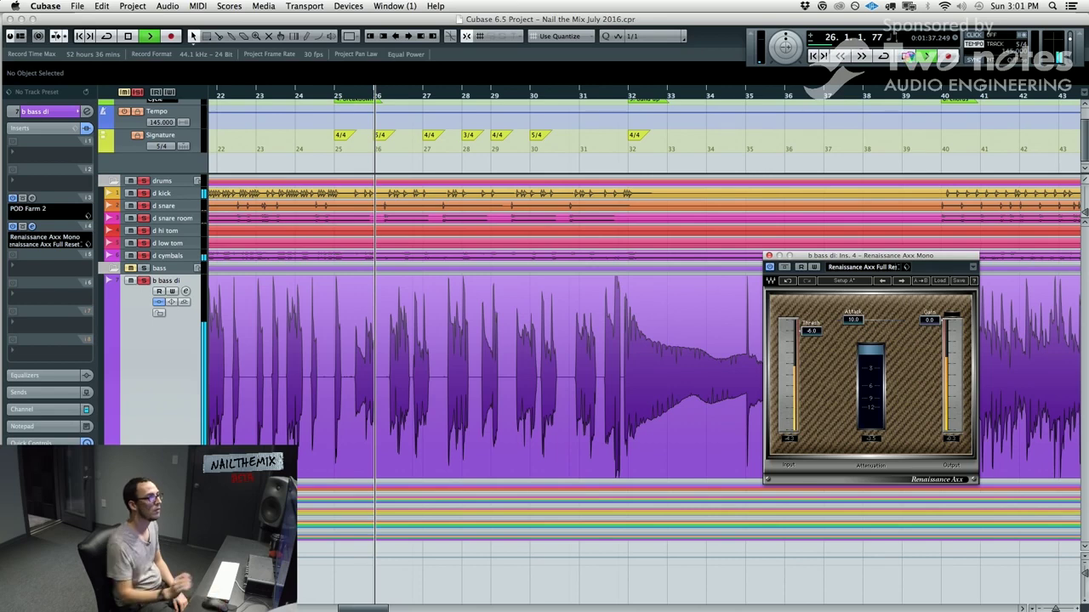
- Stop playback with the cursor back at bar 9, and bring the wider bass arrangement into view
key("space")
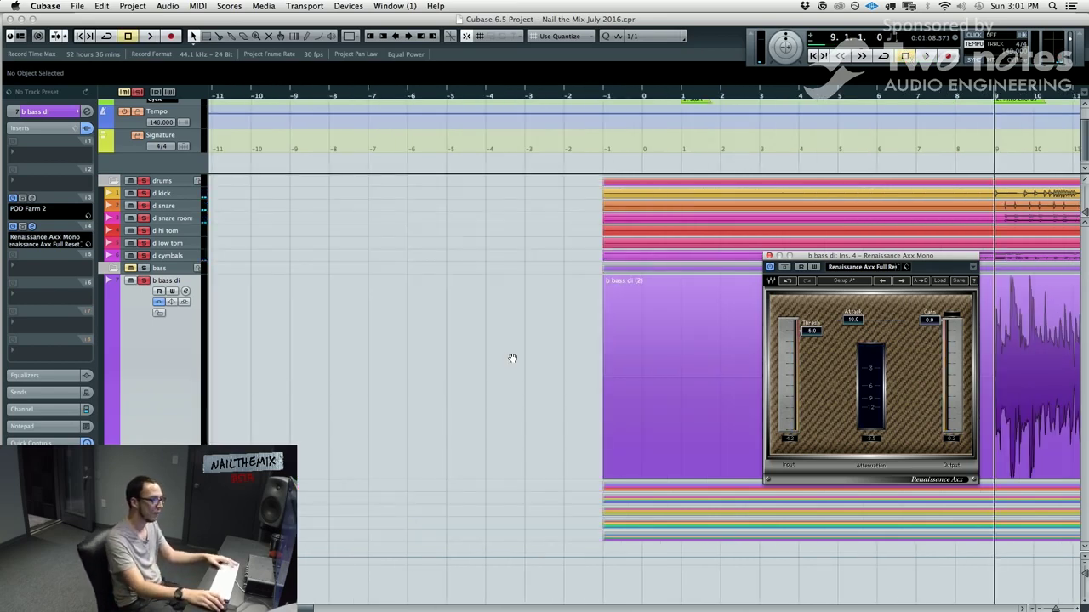
left_click_drag(512, 358, 221, 408)
left_click_drag(925, 382, 539, 382)
scroll(541, 381, "down", 5)
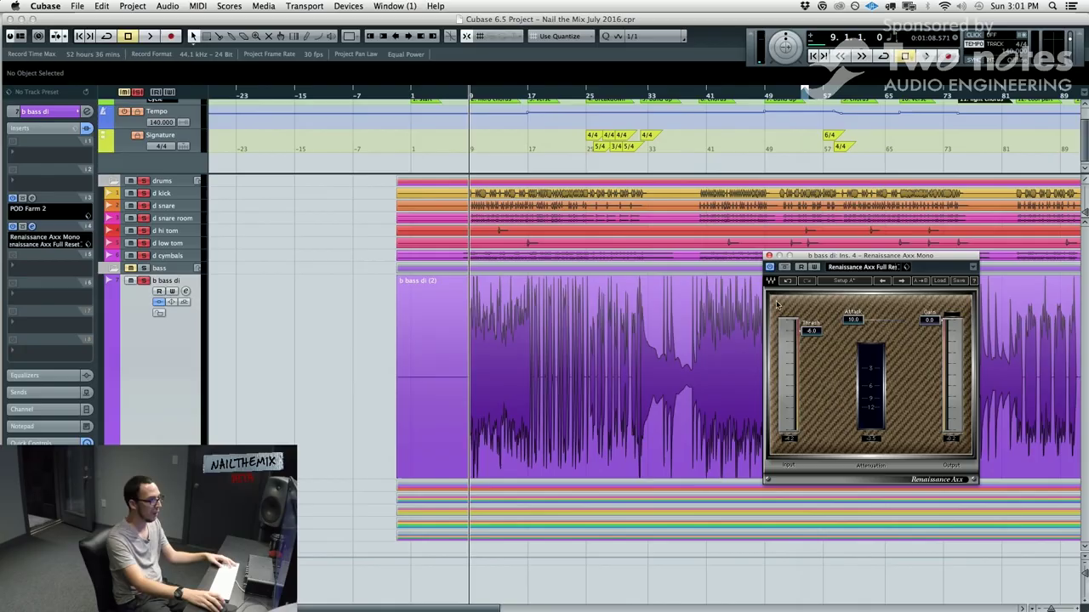